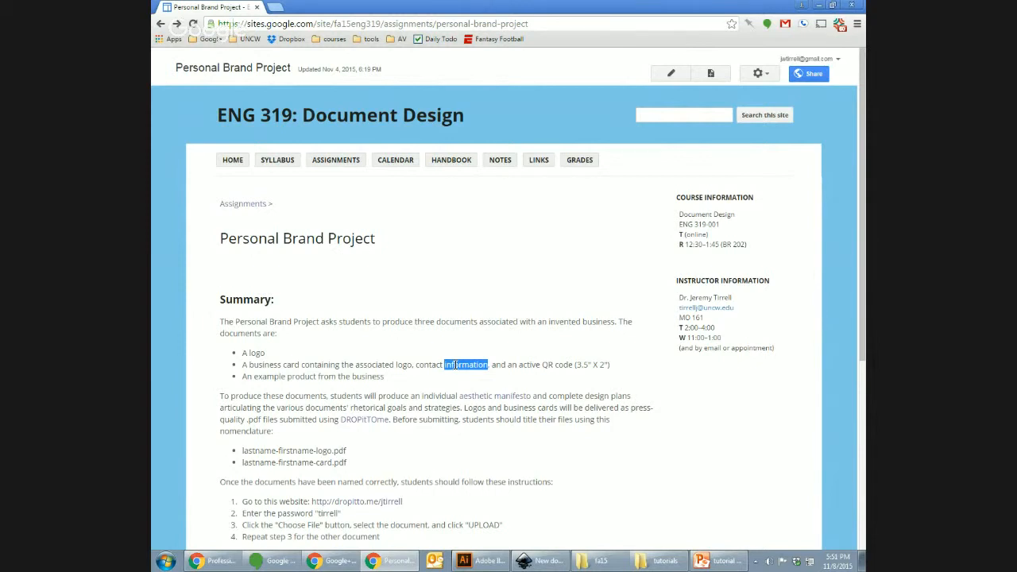
Step: Highlight words in the business card bullet, ending on the phrase 'active QR code'
double_click(439, 364)
left_click(450, 372)
double_click(453, 365)
double_click(436, 365)
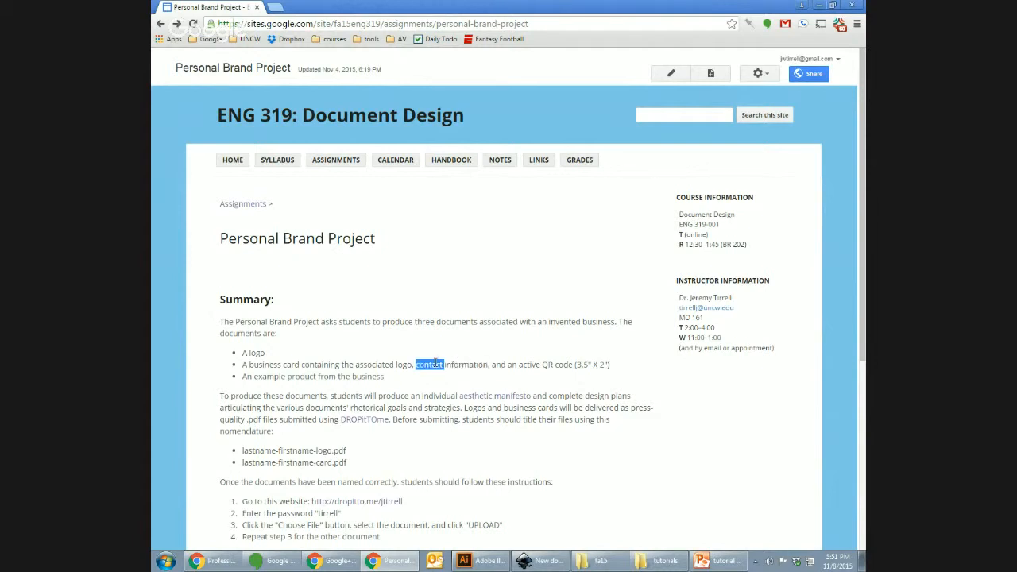
double_click(466, 364)
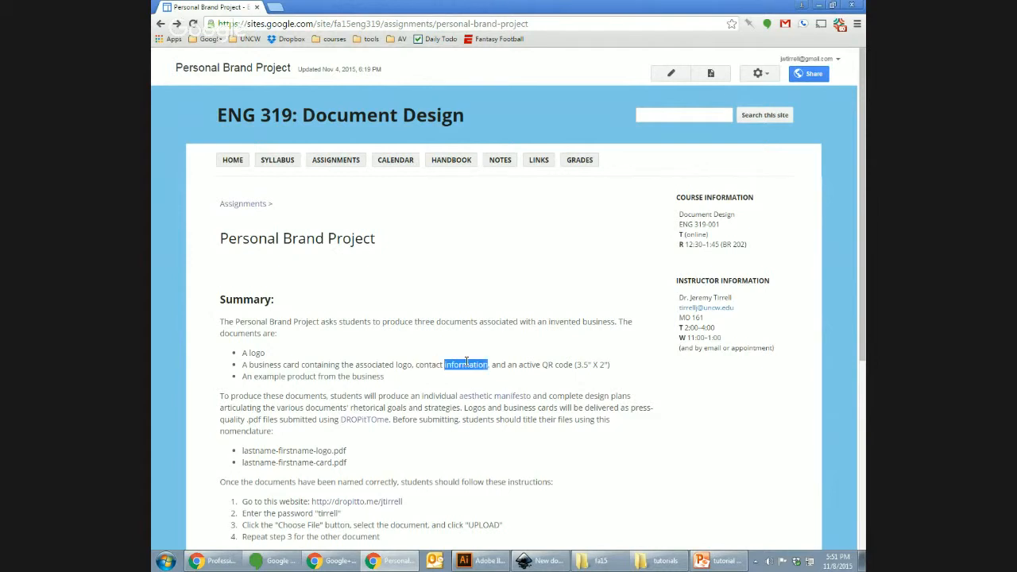
left_click(530, 365)
left_click_drag(519, 365, 575, 366)
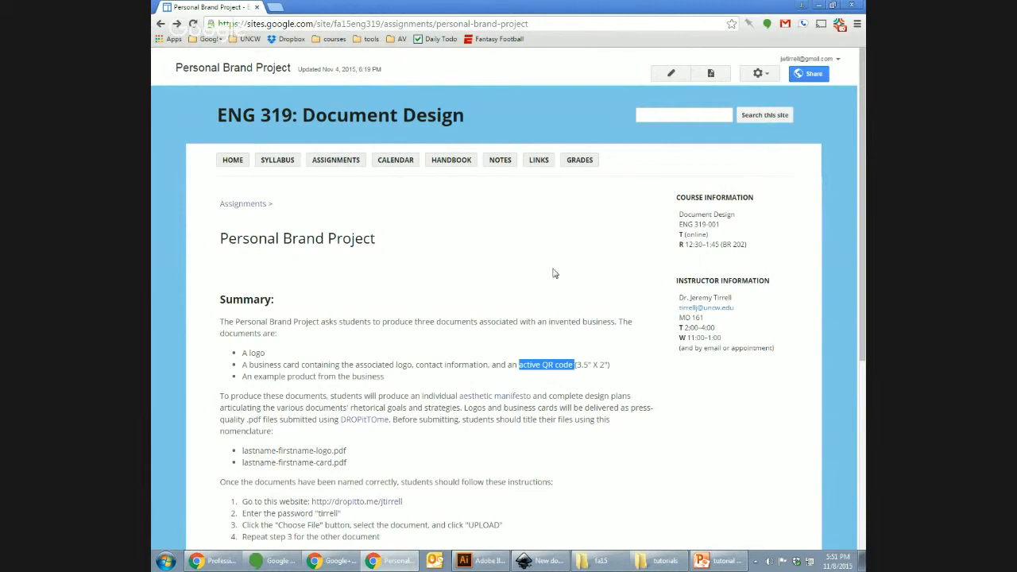
Step: Bring up the image search window and search for 'qr code advertising'
key("alt+Tab")
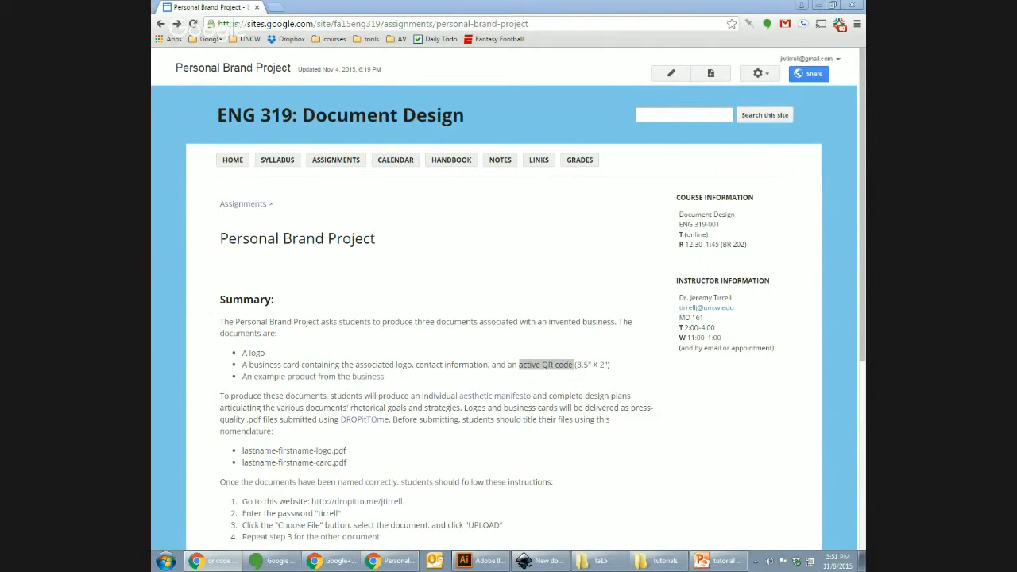
left_click_drag(865, 90, 656, 92)
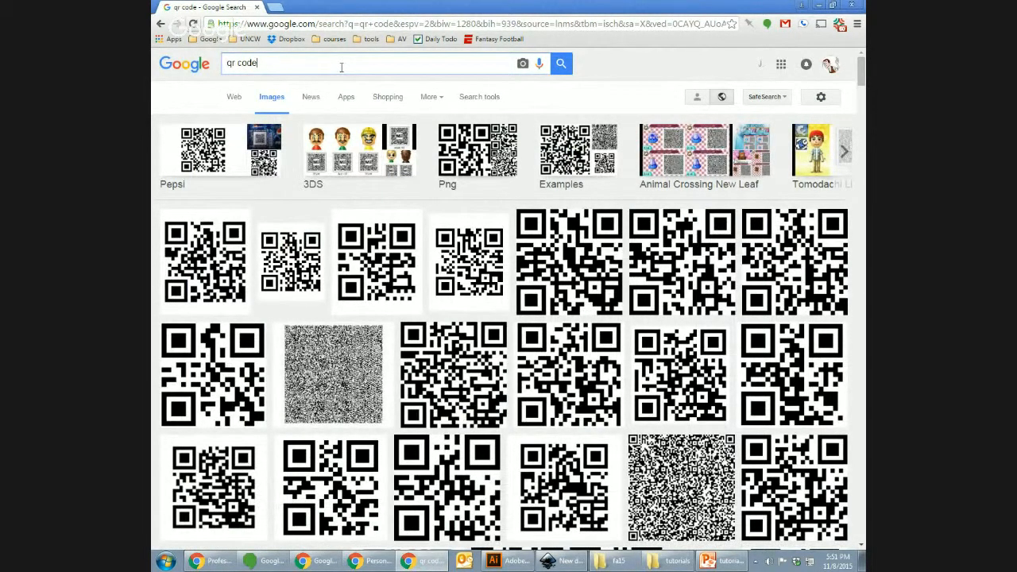
type("ad")
key("Down")
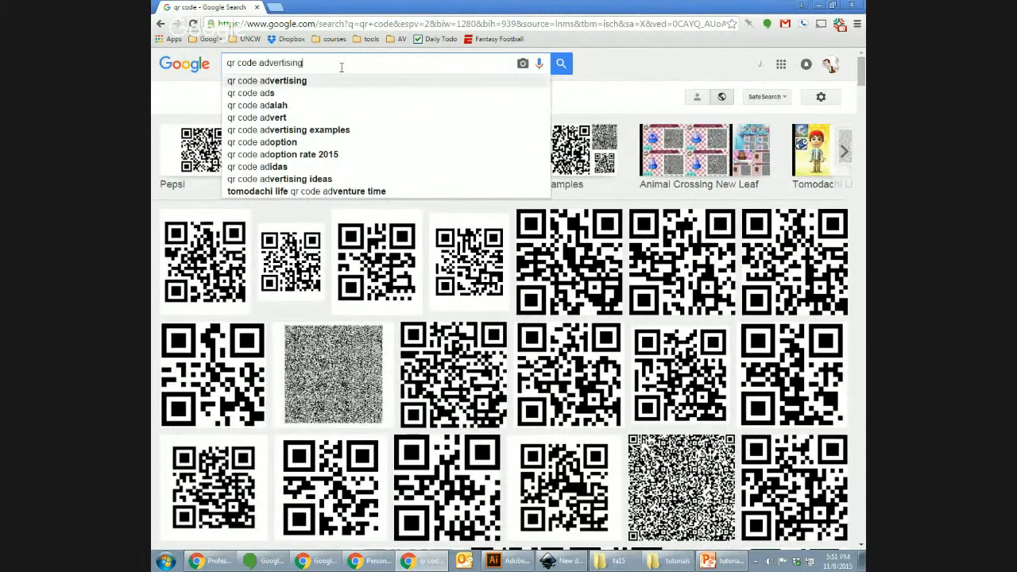
key("Return")
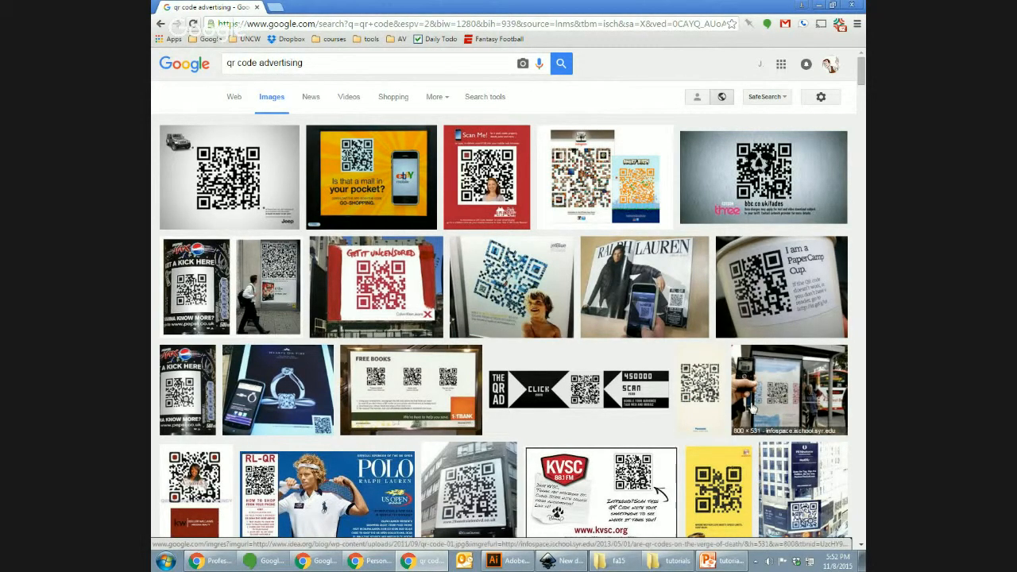
Step: Preview the bus-shelter QR ad, browse the results, then close the search tab
left_click(782, 394)
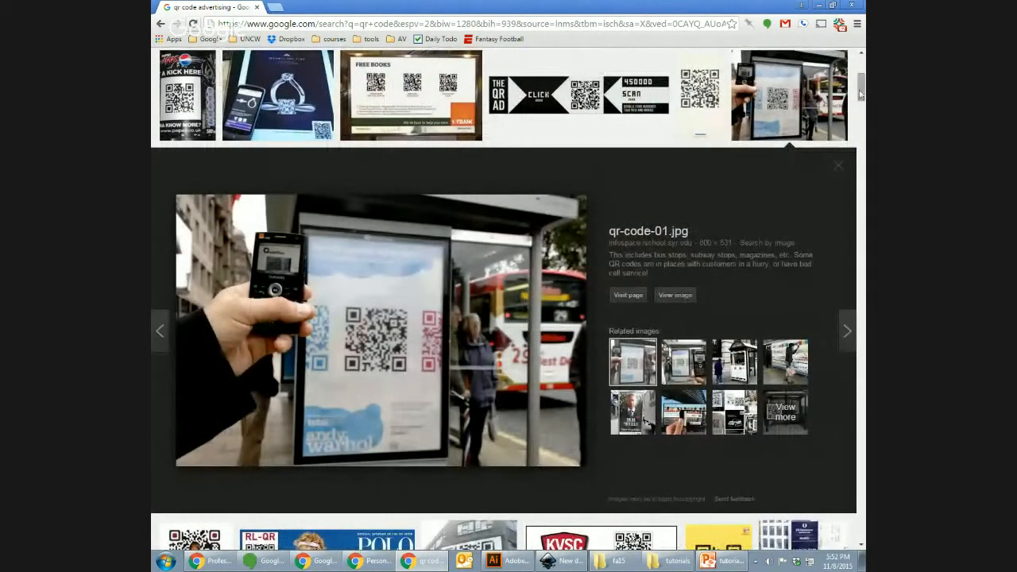
scroll(860, 94, "down", 5)
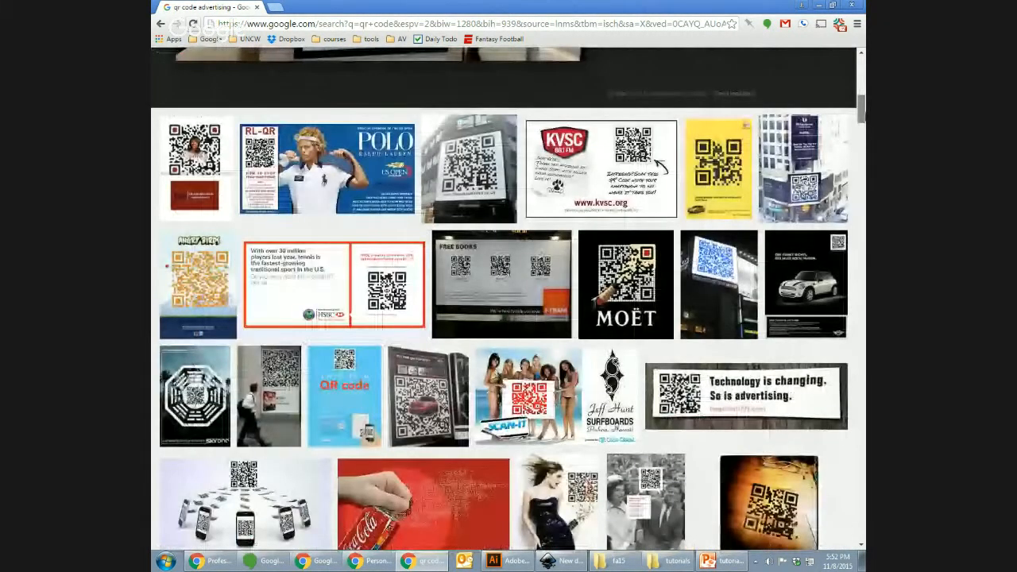
scroll(860, 94, "down", 3)
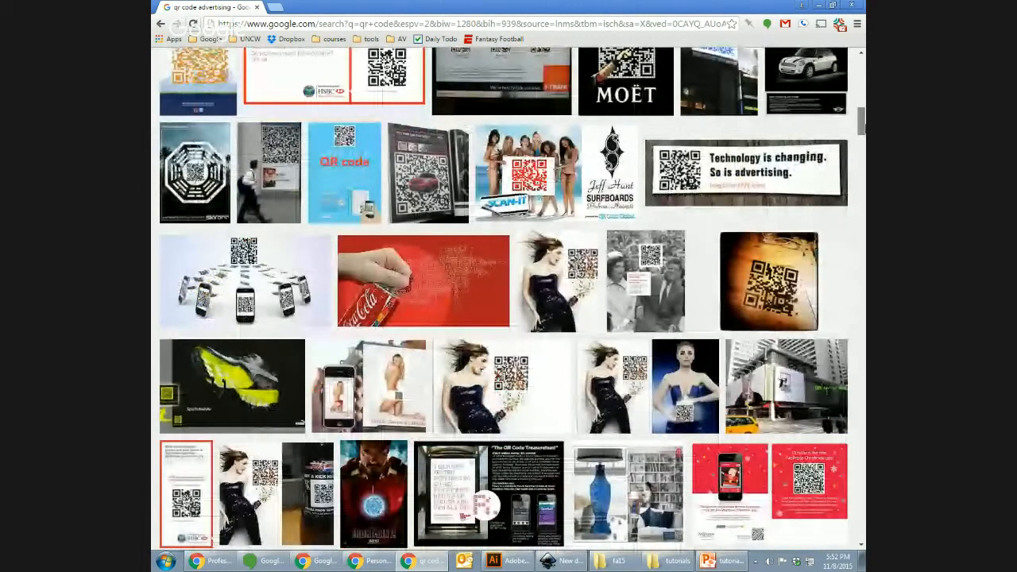
scroll(859, 94, "down", 2)
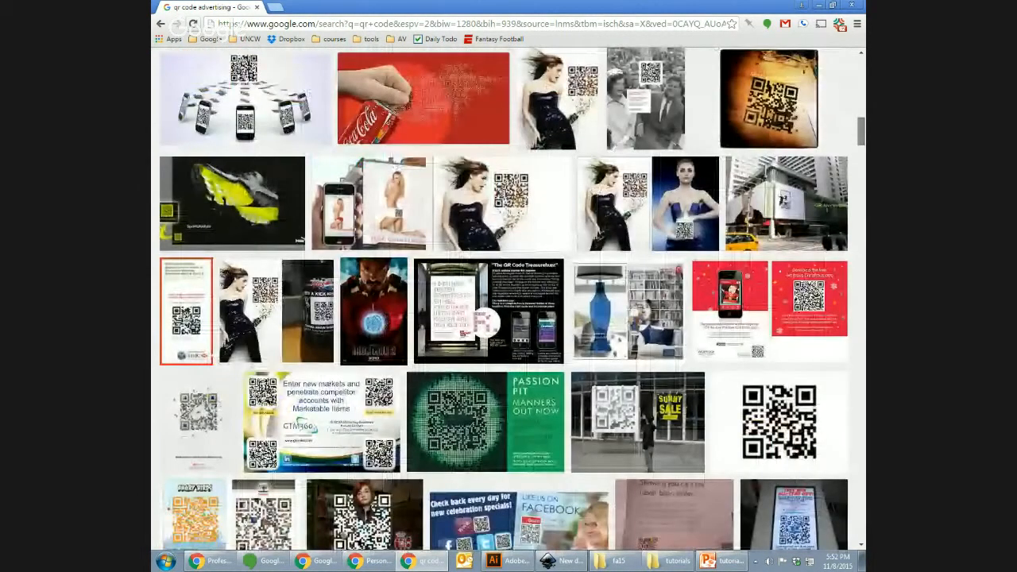
scroll(504, 301, "down", 2)
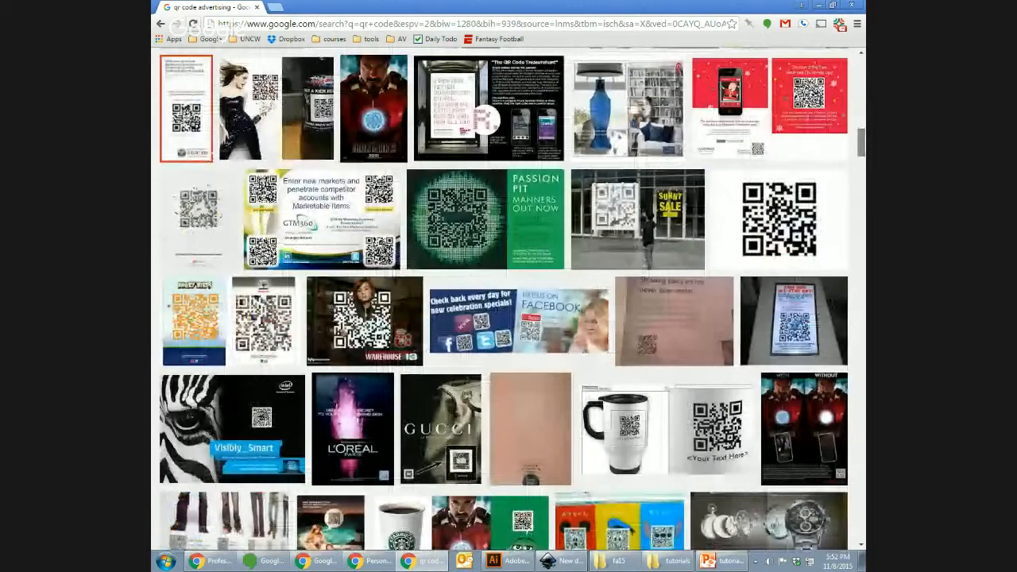
scroll(504, 301, "up", 14)
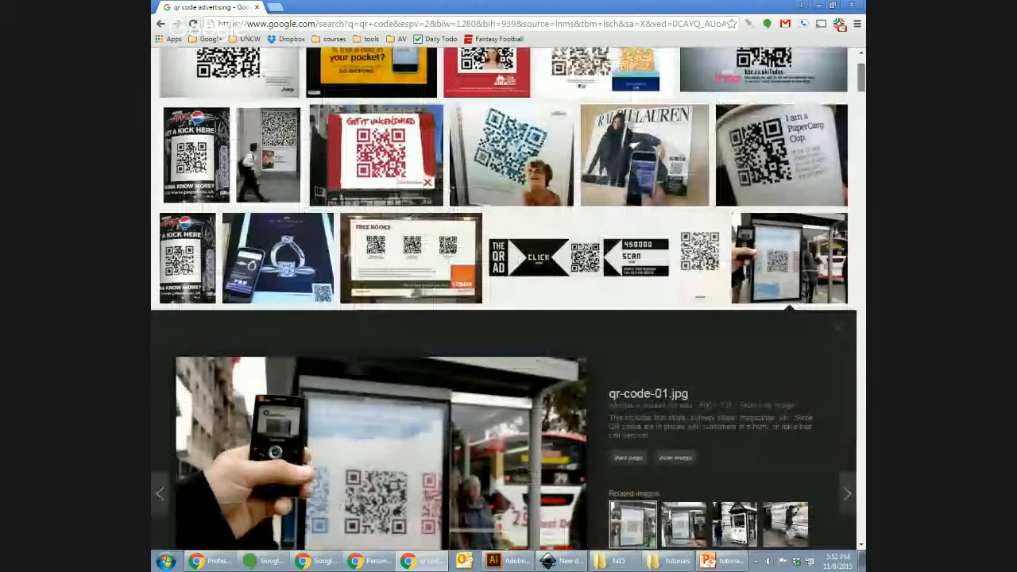
scroll(377, 125, "up", 2)
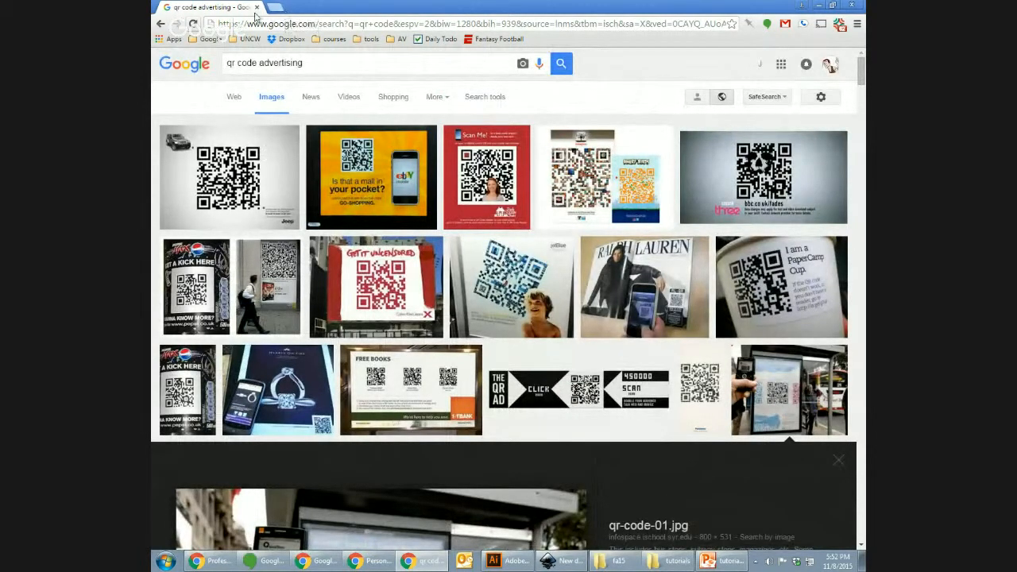
left_click(256, 7)
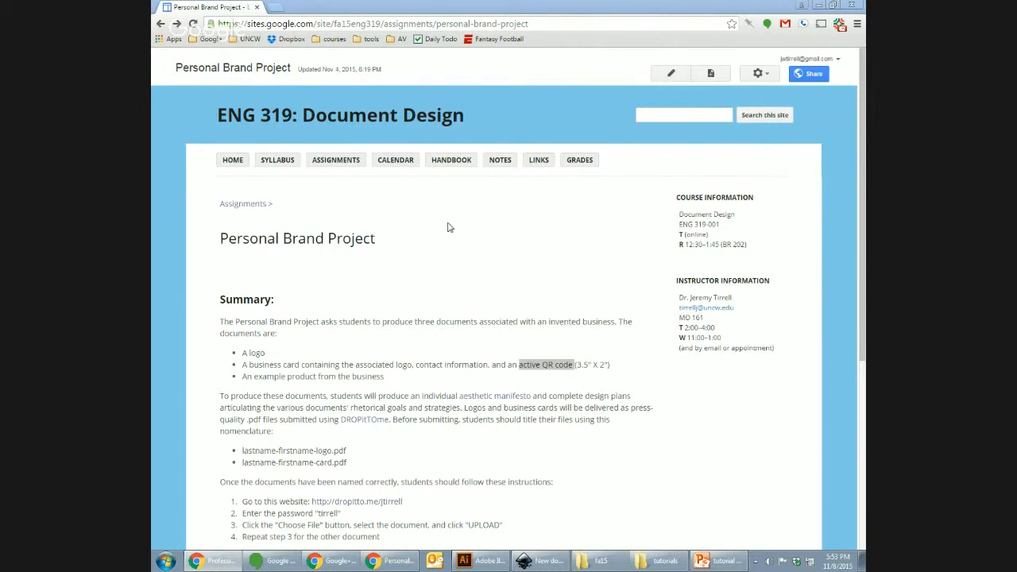
Step: Highlight the business card requirement line on the assignment page, then switch to Adobe Illustrator
left_click(427, 350)
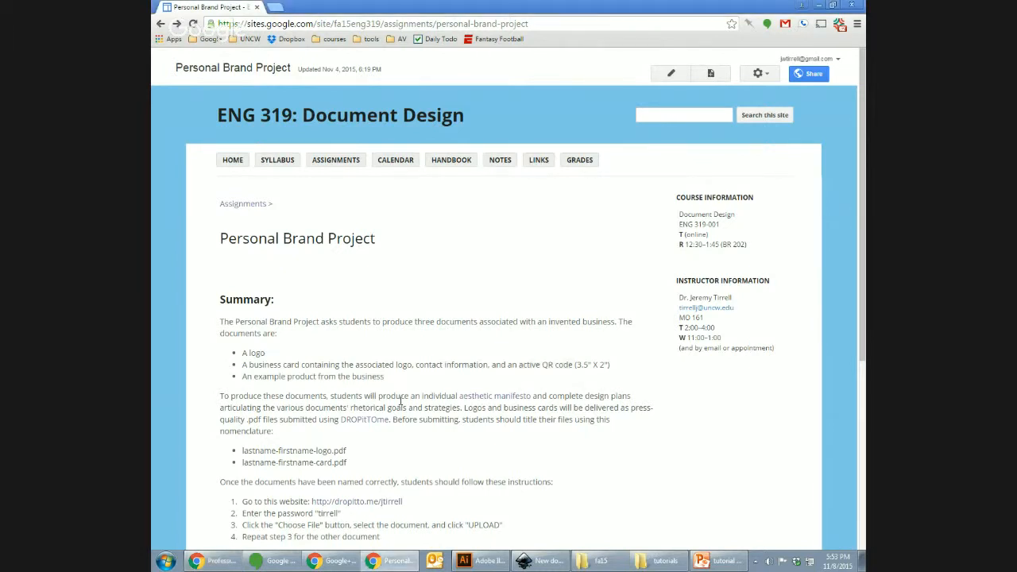
triple_click(479, 364)
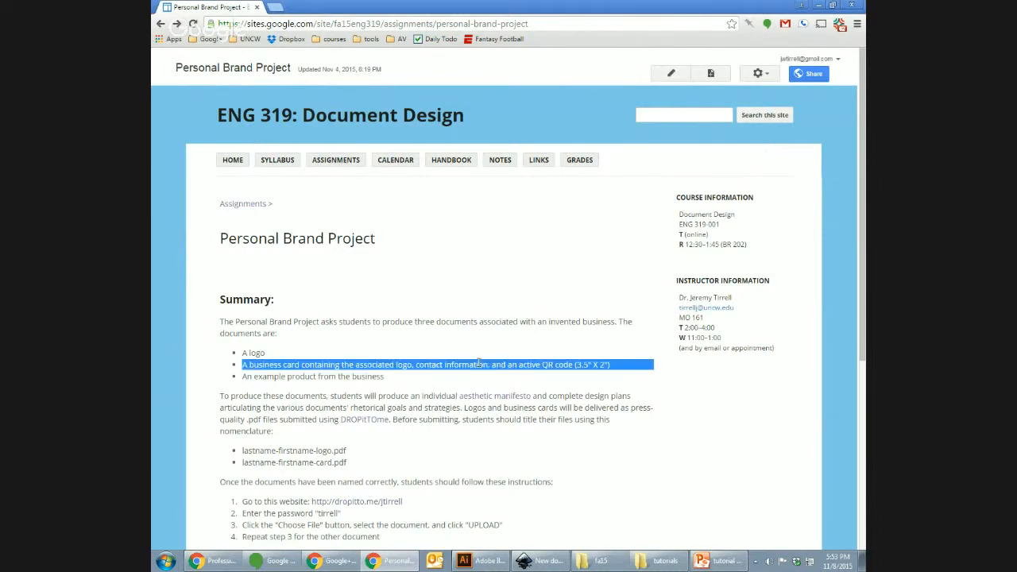
left_click(479, 364)
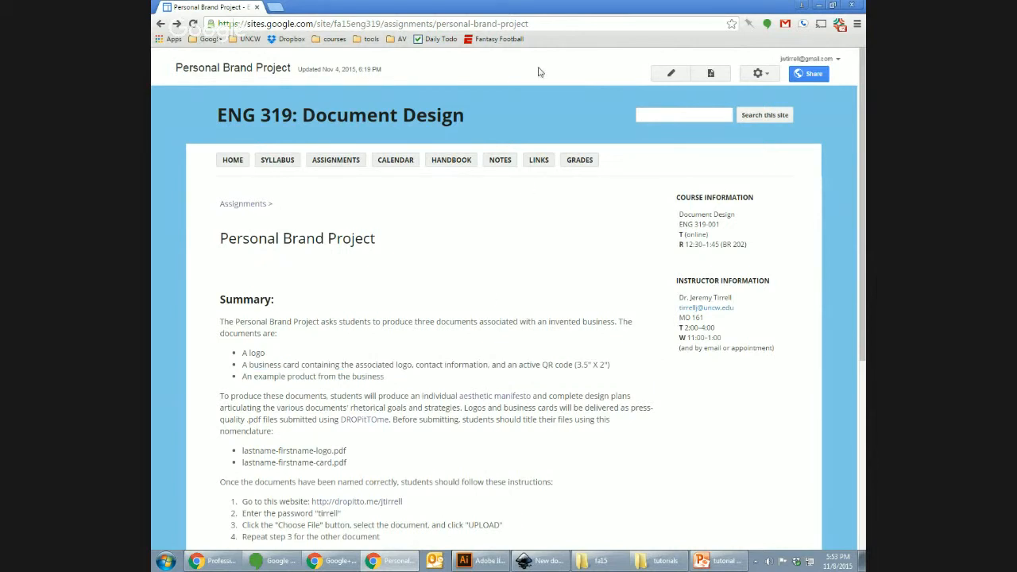
left_click(480, 563)
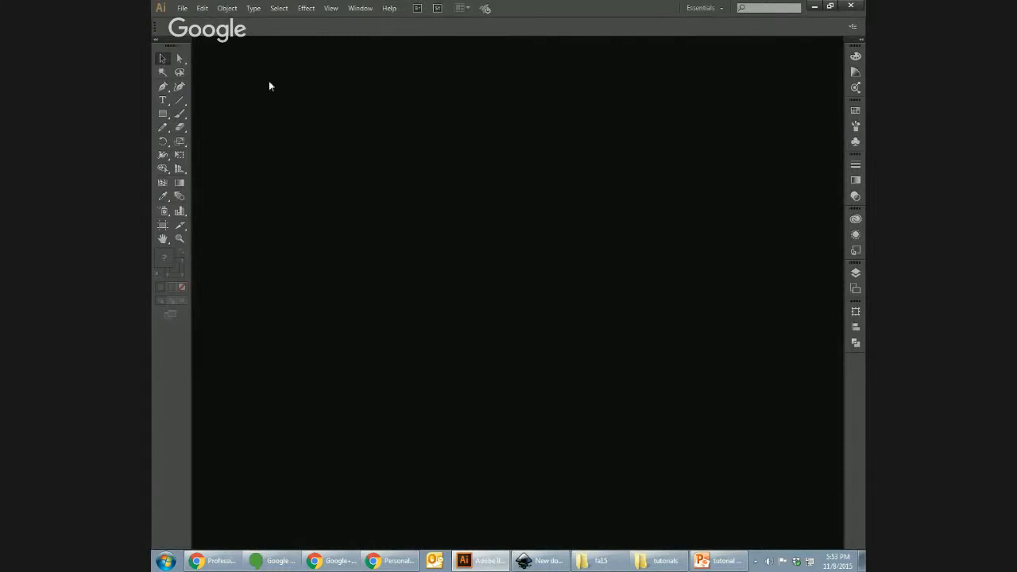
Step: Create a new Letter-size (11 × 8.5 in) Illustrator document
left_click(183, 8)
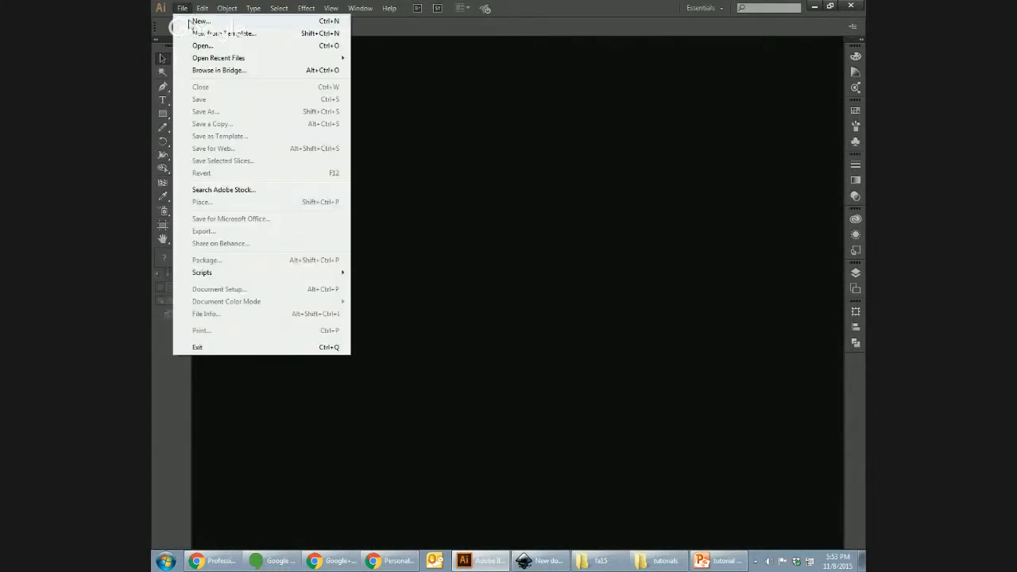
left_click(197, 21)
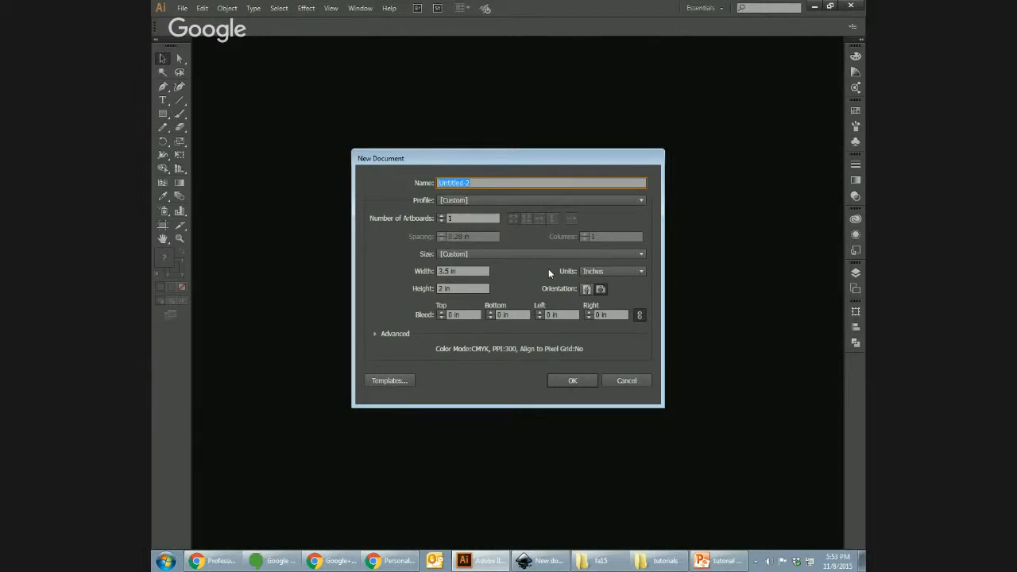
left_click(465, 271)
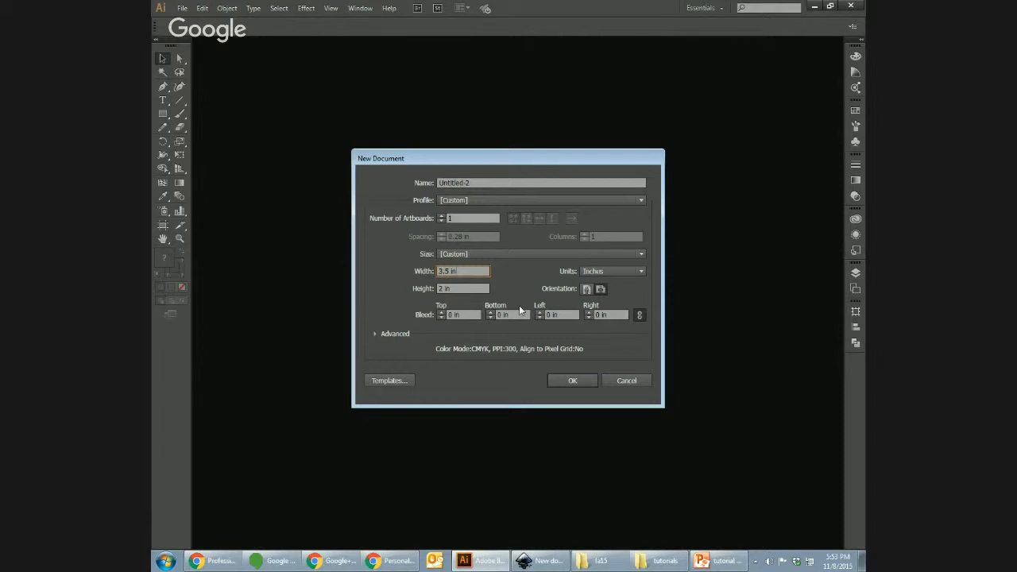
left_click(490, 255)
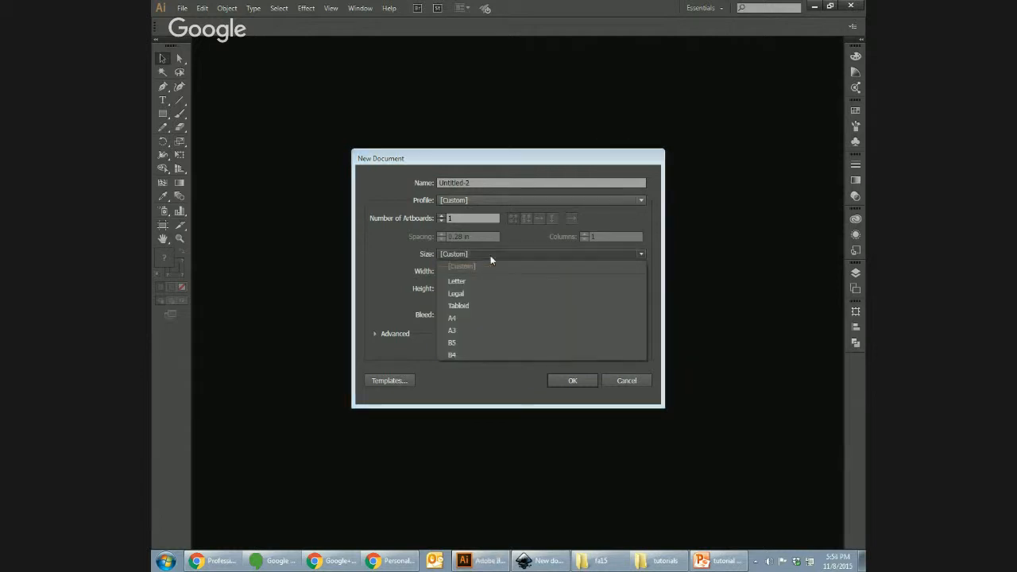
left_click(487, 282)
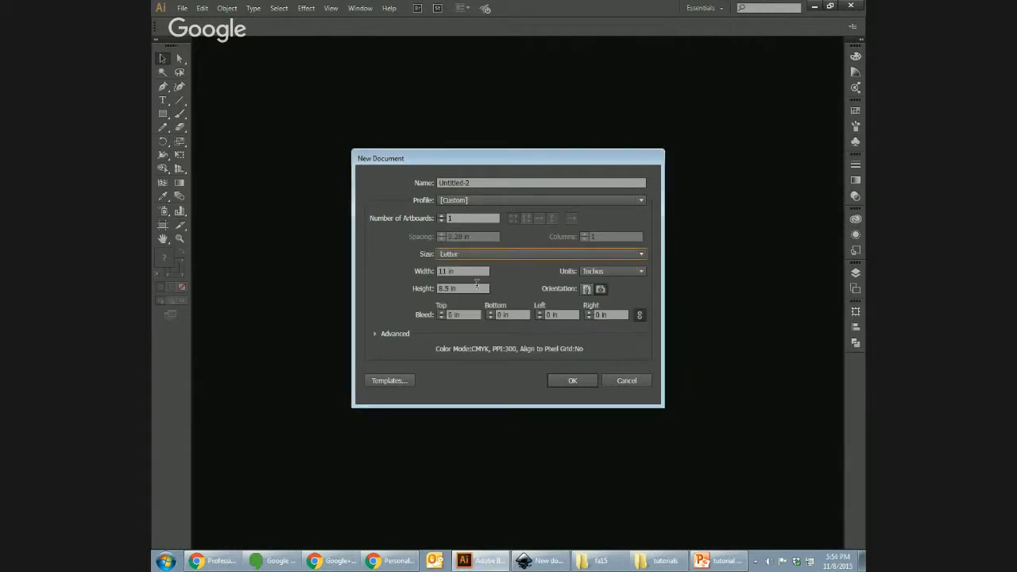
left_click(584, 380)
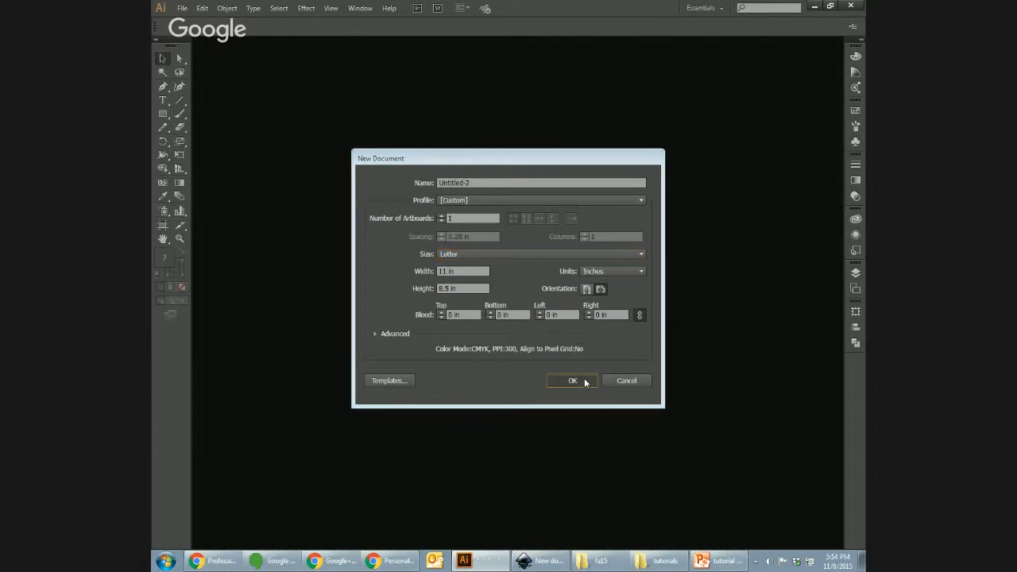
Step: Draw a 3.5 × 2 in test rectangle on the artboard
key("m")
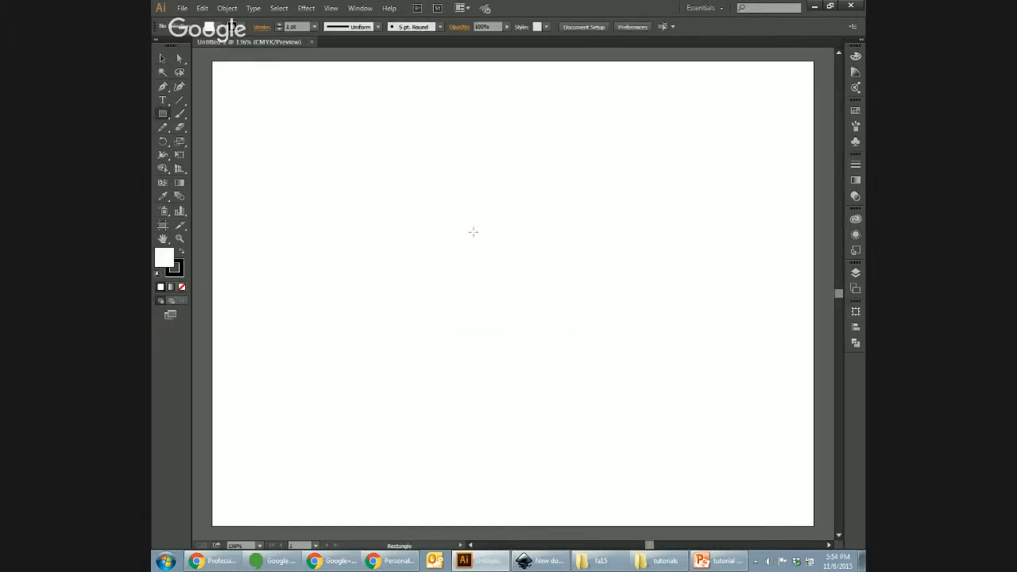
left_click(474, 232)
type("3.5")
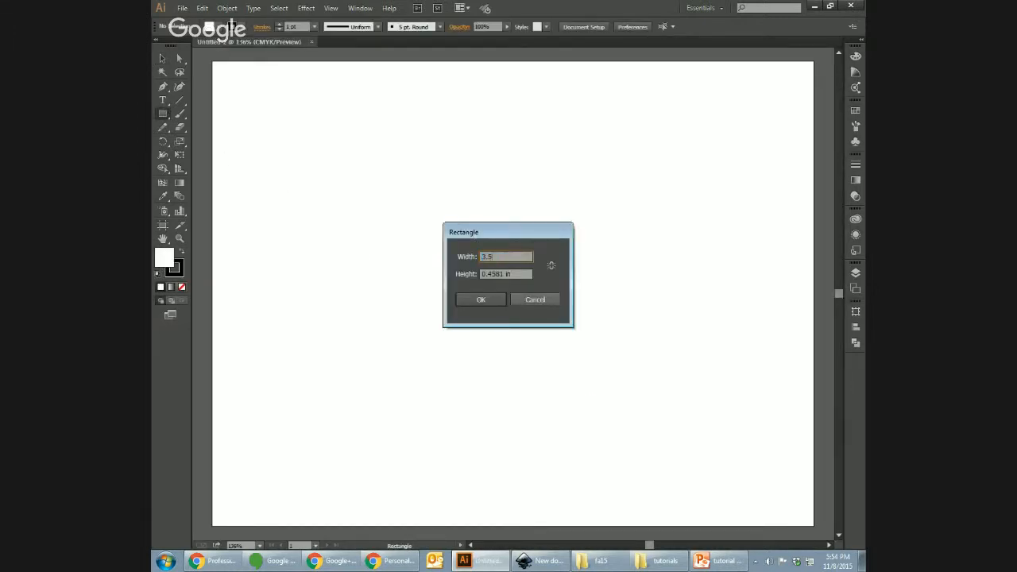
key("Tab")
type("2")
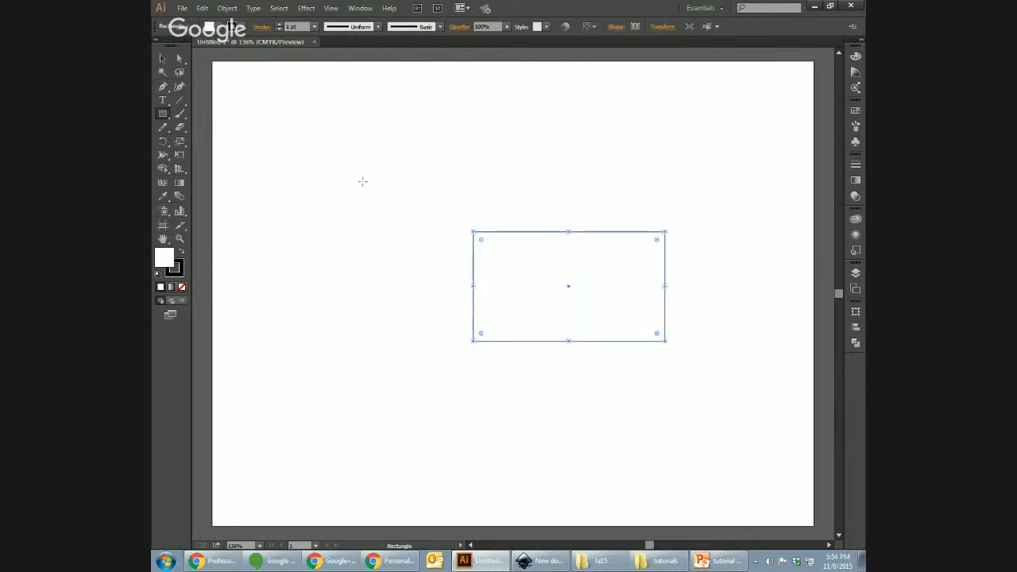
Step: Move the rectangle around the artboard, undoing one of the moves
left_click(162, 58)
left_click_drag(602, 304, 465, 318)
left_click(564, 438)
left_click_drag(492, 240, 564, 284)
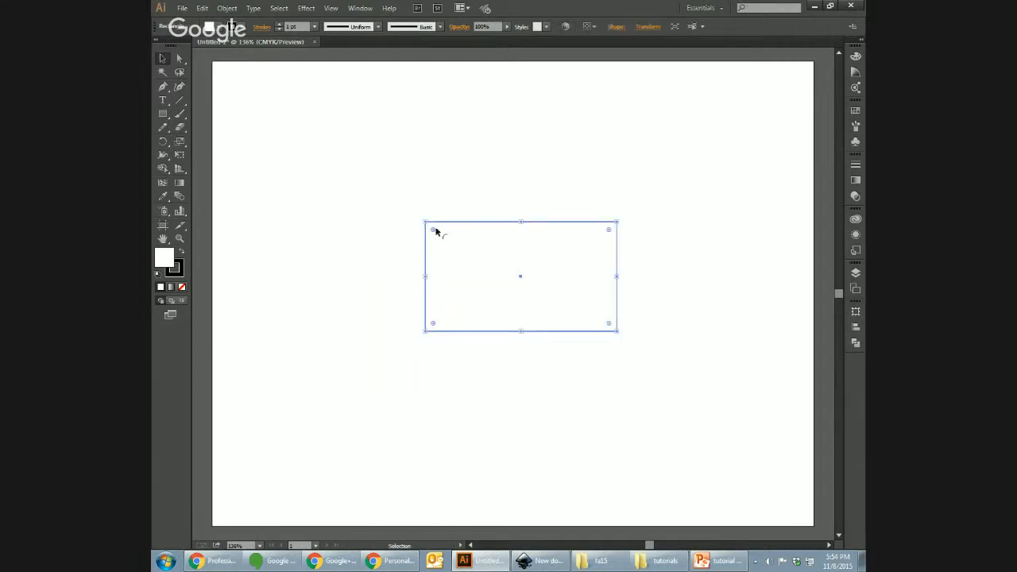
left_click(683, 423)
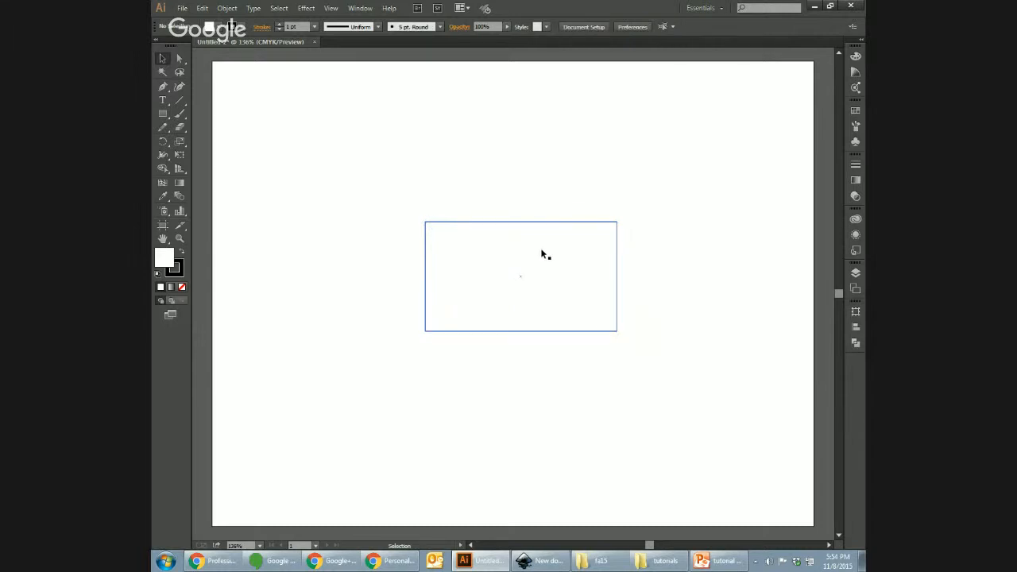
left_click_drag(549, 265, 466, 295)
key("ctrl+z")
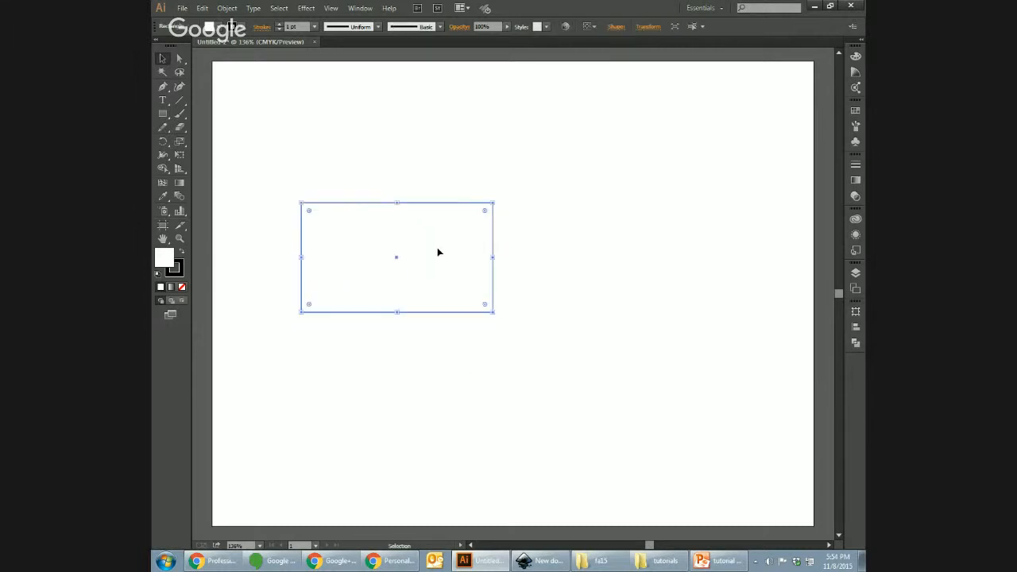
left_click_drag(441, 254, 484, 303)
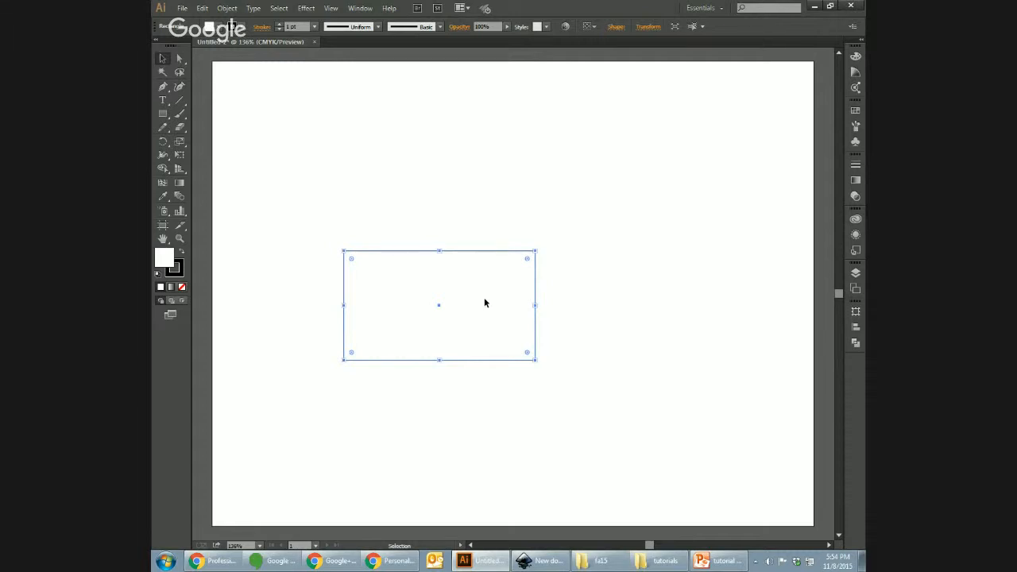
Step: Delete the rectangle and close Untitled-2 without saving
key("Delete")
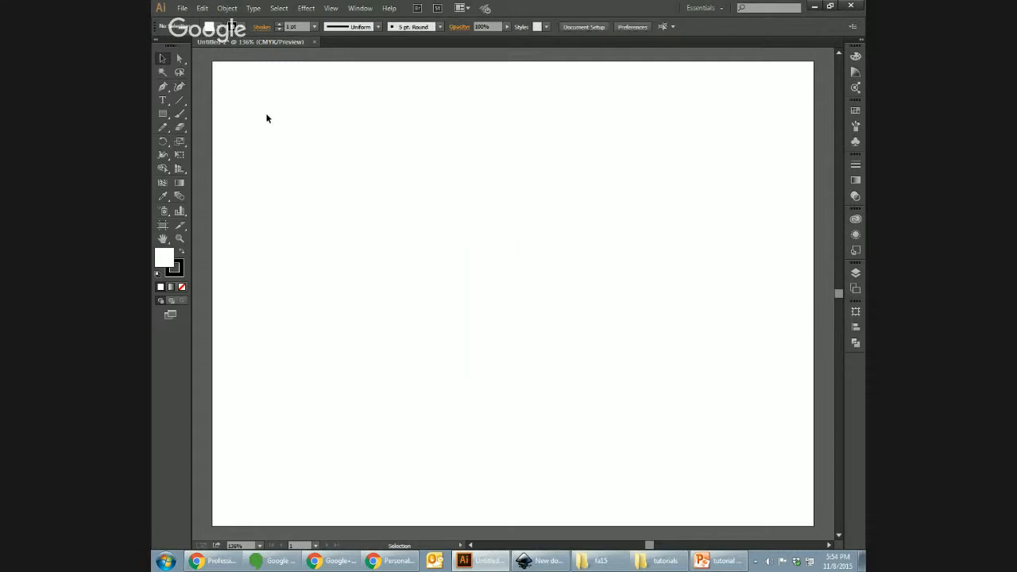
key("ctrl+w")
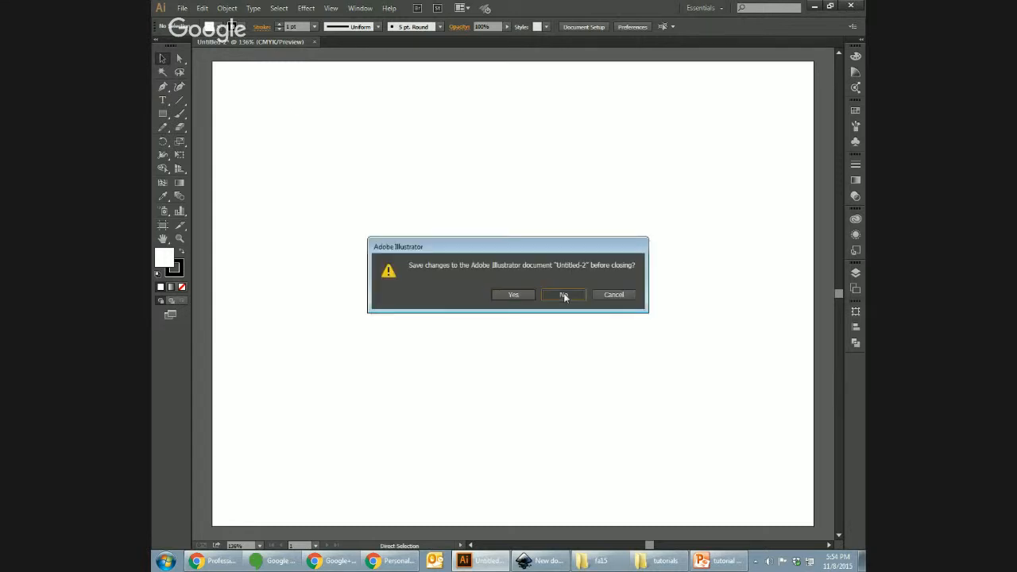
left_click(563, 295)
Step: Create a new 3.5 × 2 in Illustrator document
left_click(182, 8)
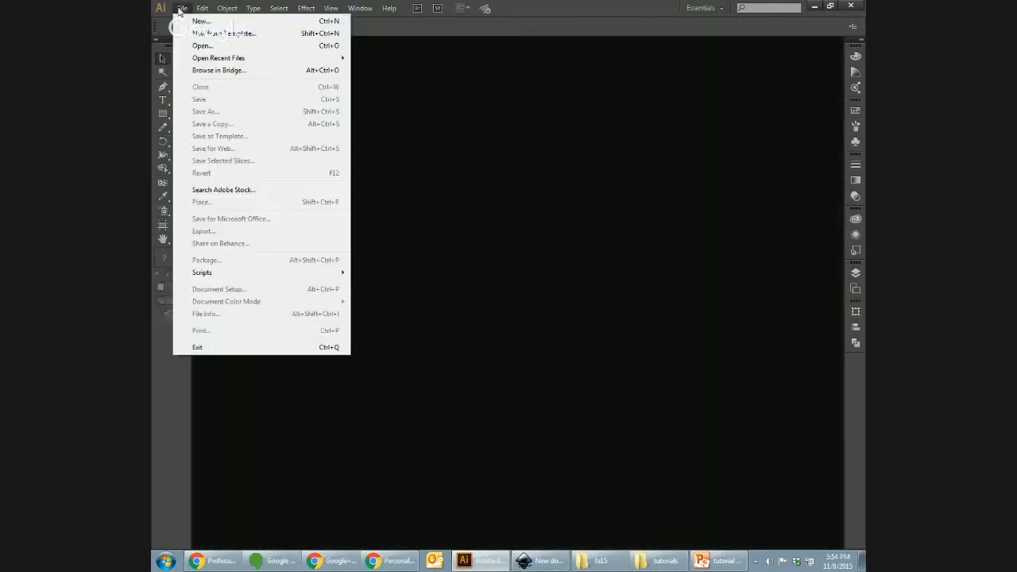
left_click(200, 21)
left_click_drag(474, 271, 430, 272)
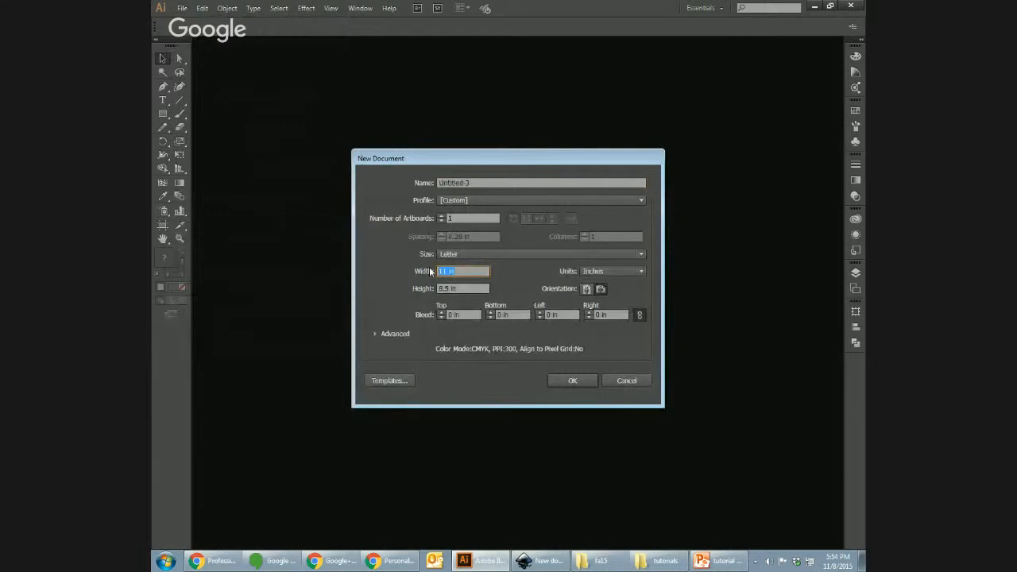
type("3.5")
key("Tab")
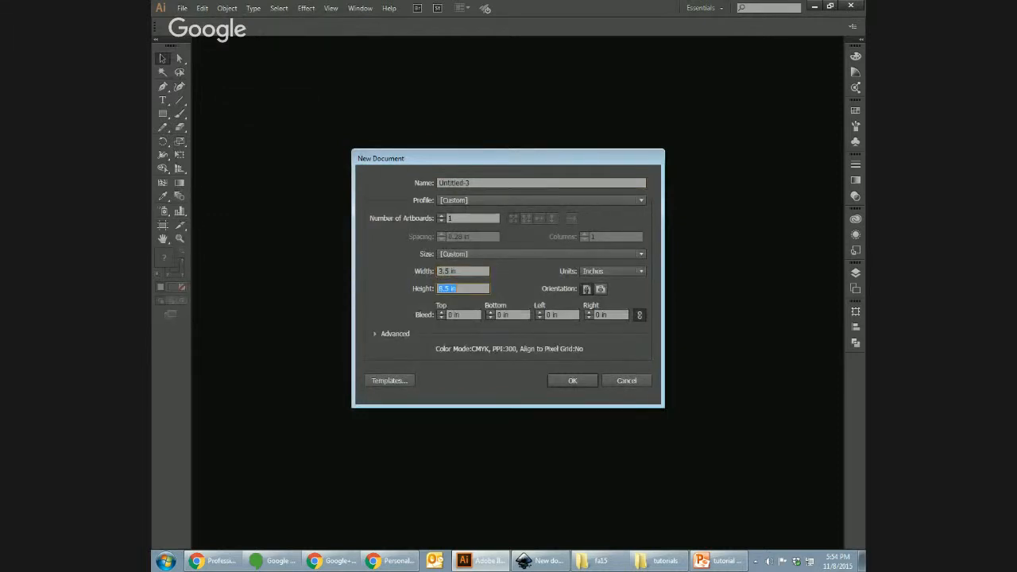
type("2")
left_click(580, 383)
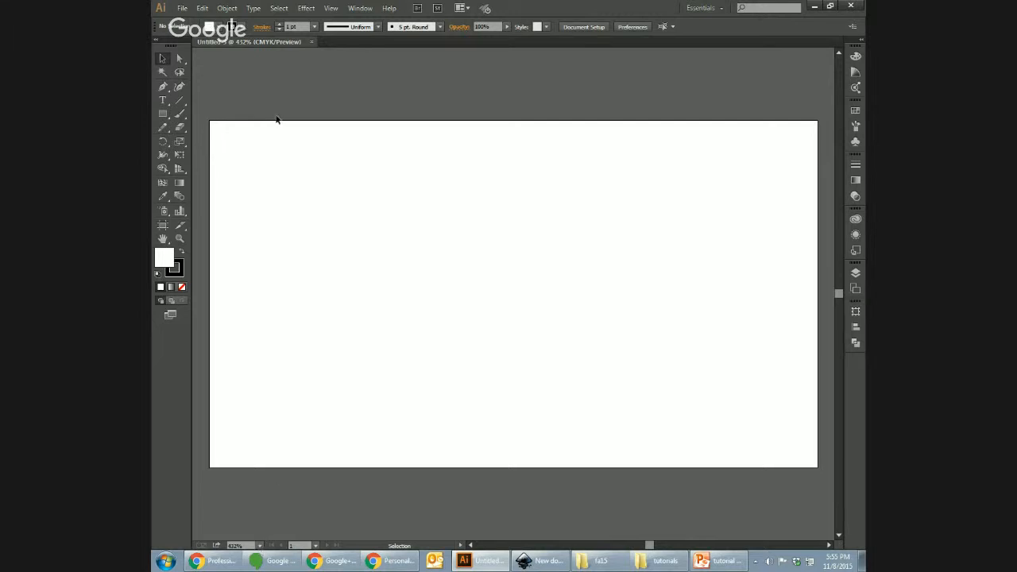
Step: Place logo2.pdf onto the card artboard
left_click(182, 8)
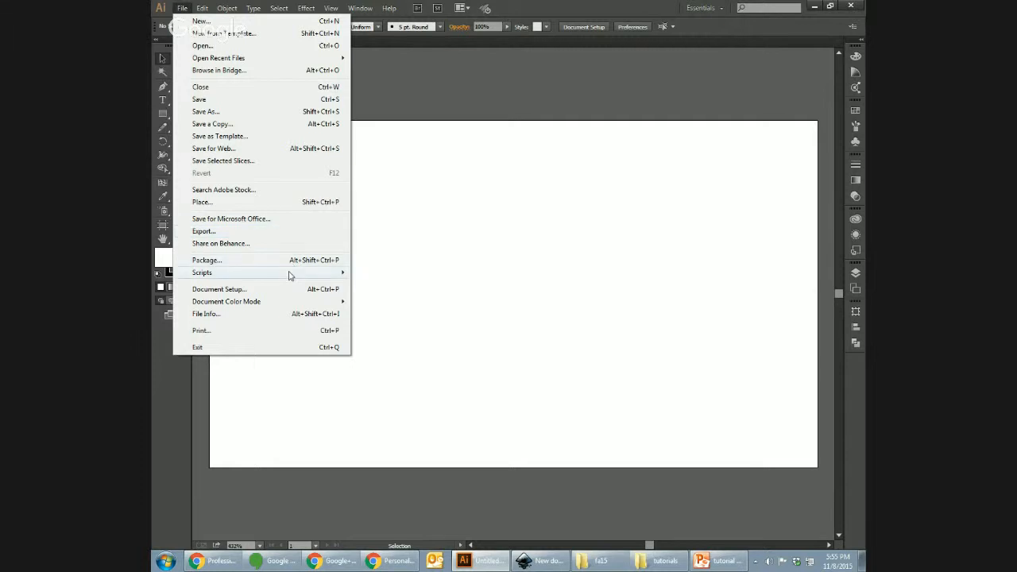
left_click(269, 203)
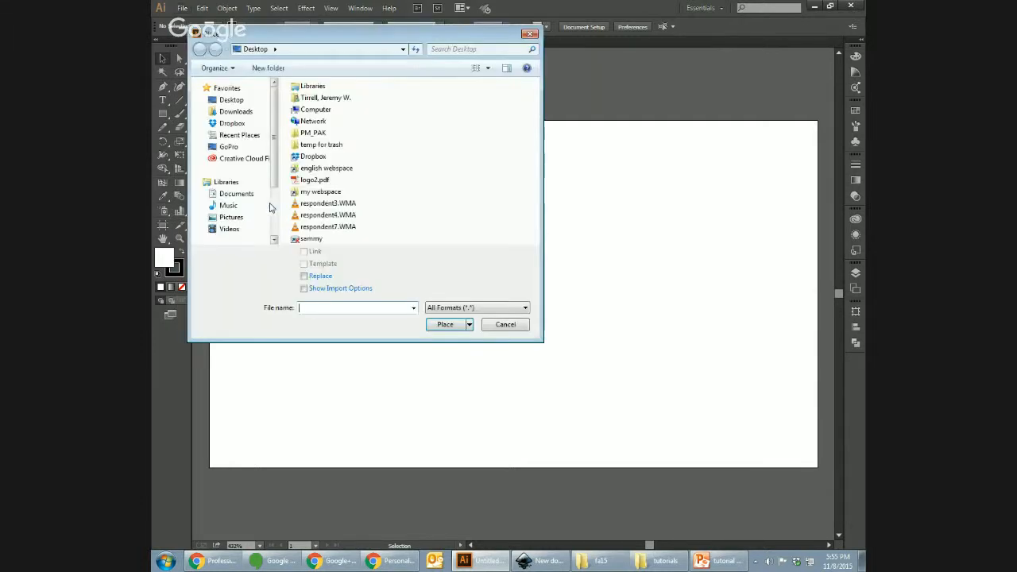
left_click(503, 324)
left_click(183, 8)
mouse_move(202, 8)
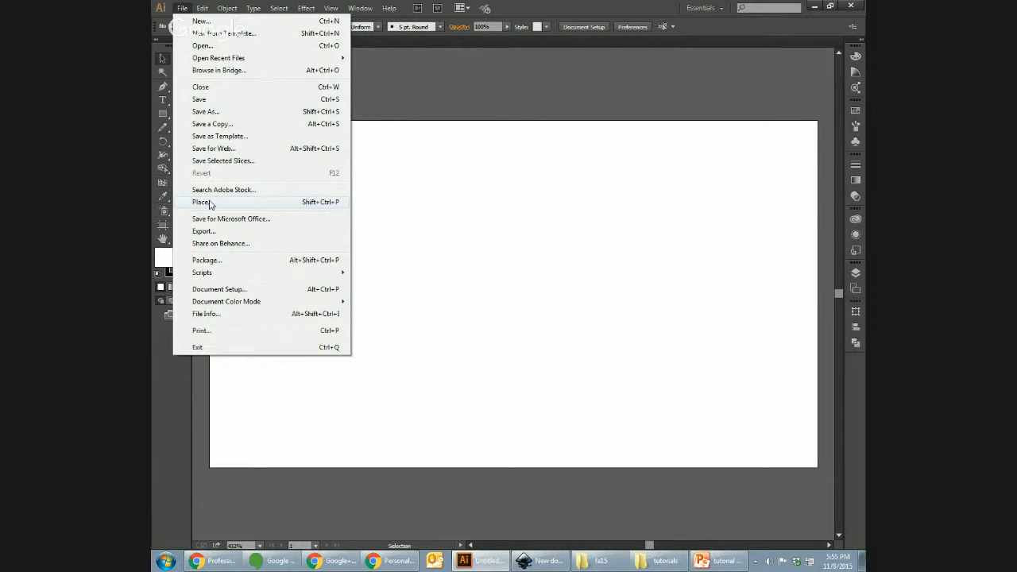
left_click(202, 202)
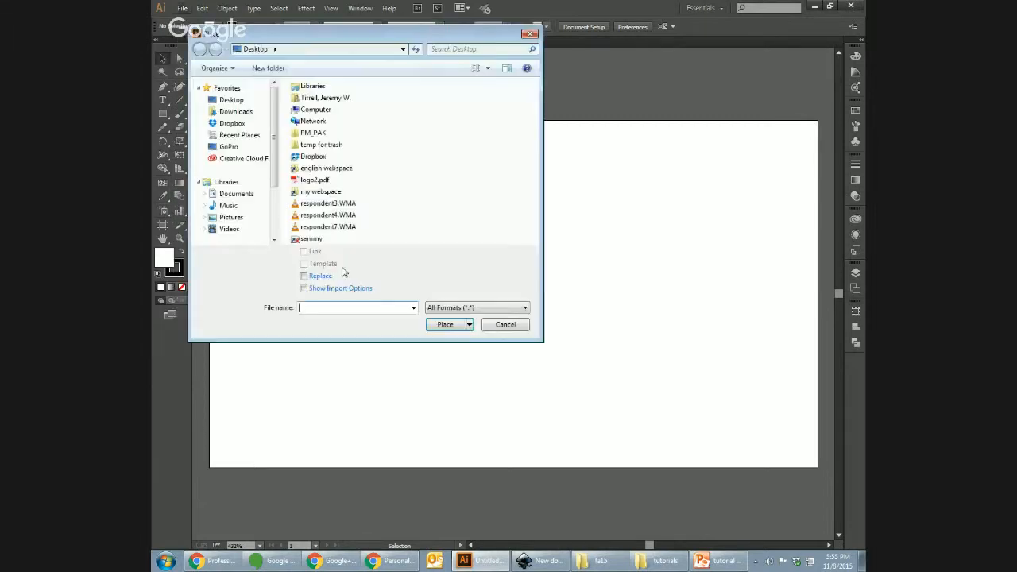
left_click(315, 180)
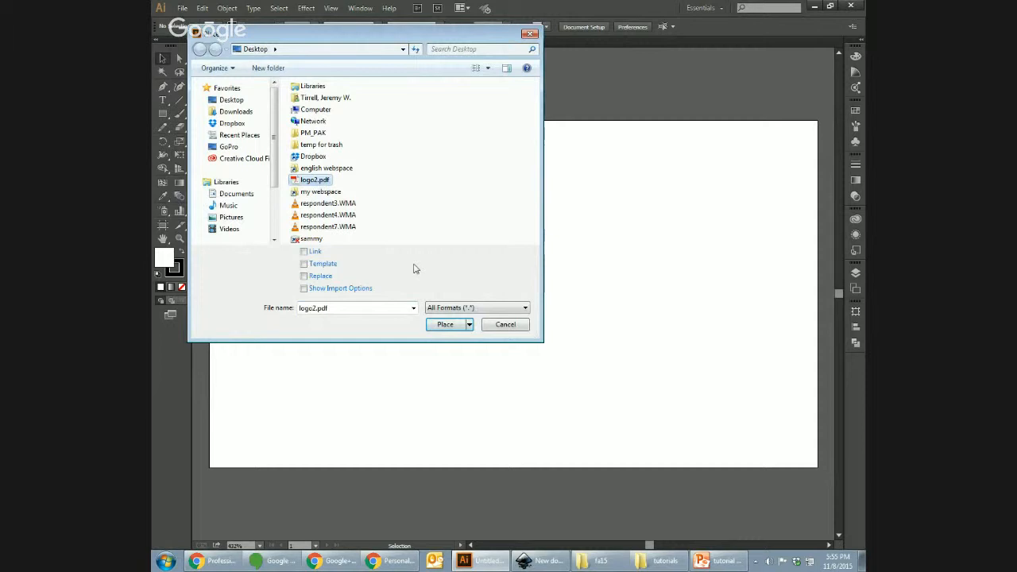
left_click(445, 324)
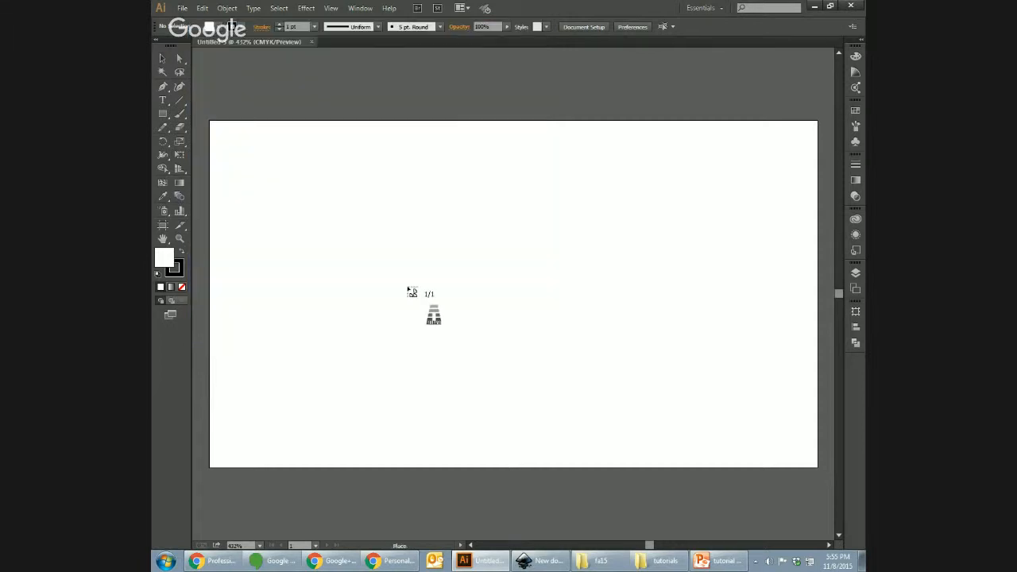
left_click(407, 286)
Step: Drag the ALLBASE logo toward the card's upper left, inspect its inner shapes, then exit isolation mode
left_click_drag(556, 318, 378, 163)
double_click(365, 166)
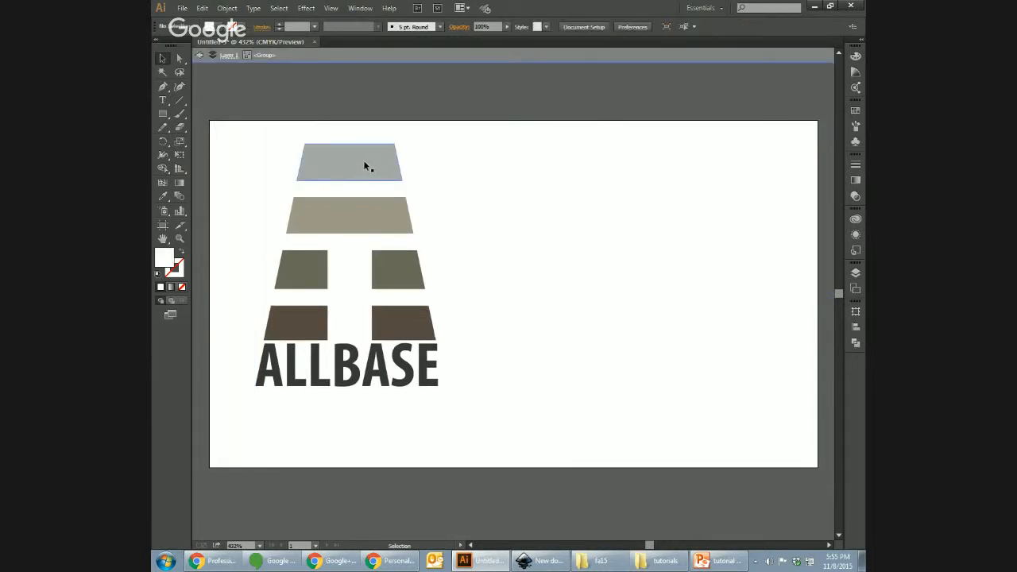
double_click(339, 213)
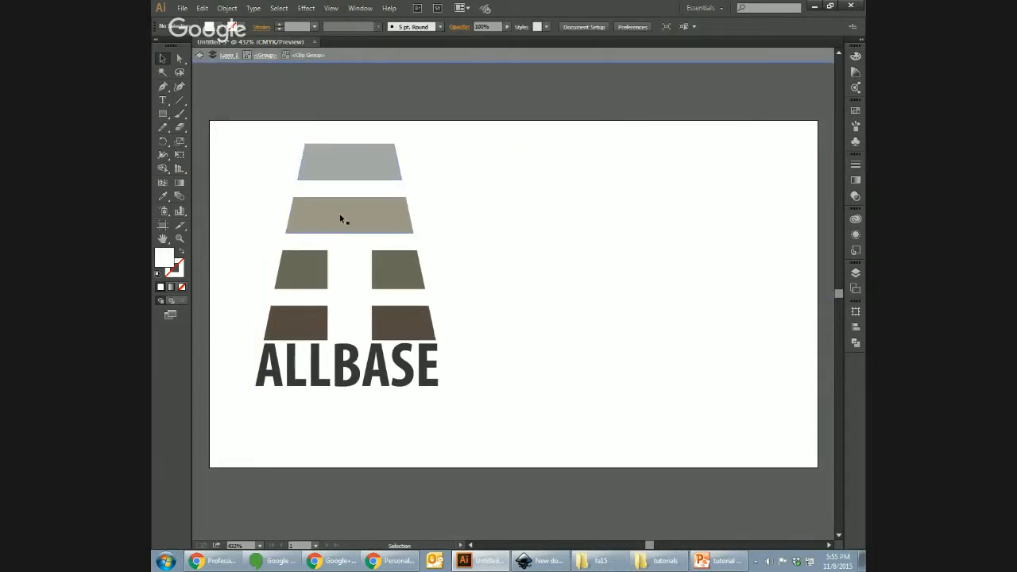
double_click(313, 259)
left_click(357, 481)
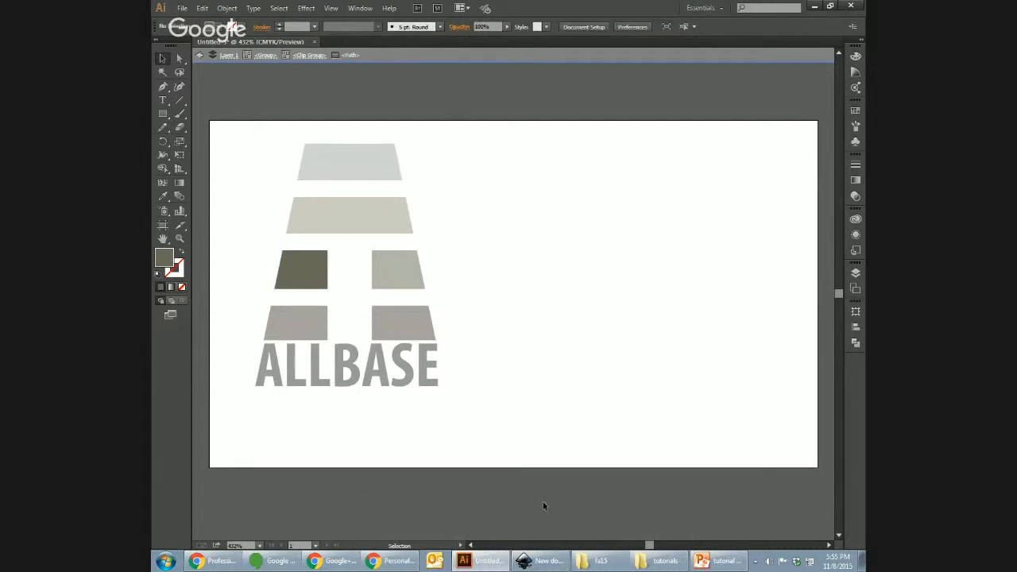
key("ctrl+minus")
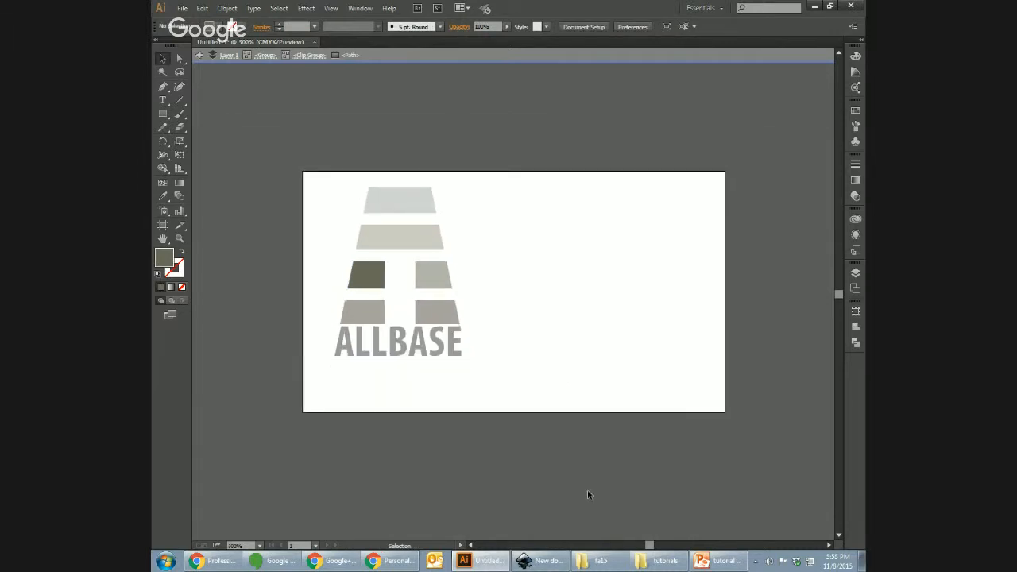
double_click(254, 281)
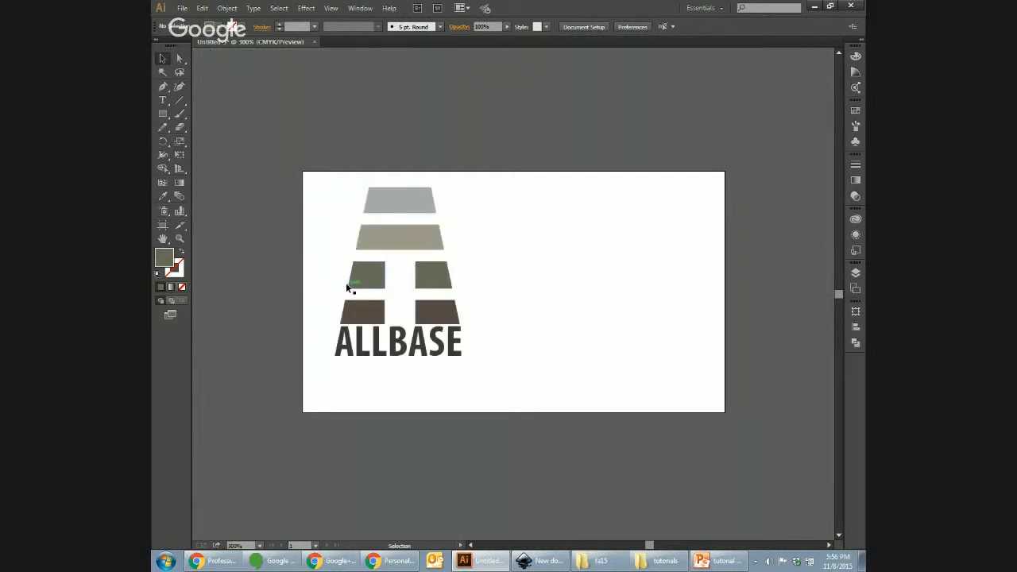
Step: Scale the ALLBASE logo group down to about 2.87 × 1.64 in and deselect it
left_click_drag(406, 199, 401, 189)
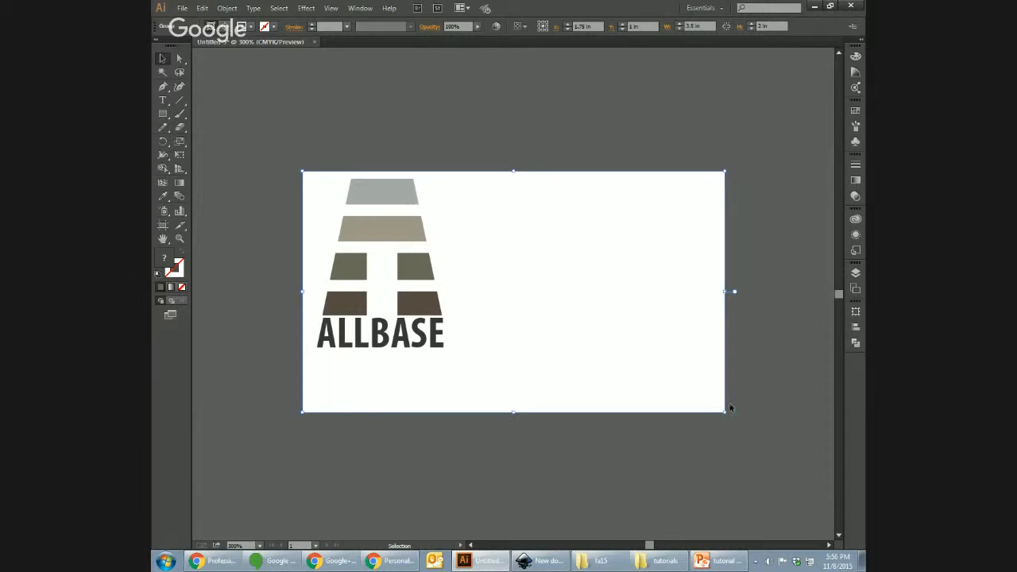
left_click_drag(725, 413, 515, 348)
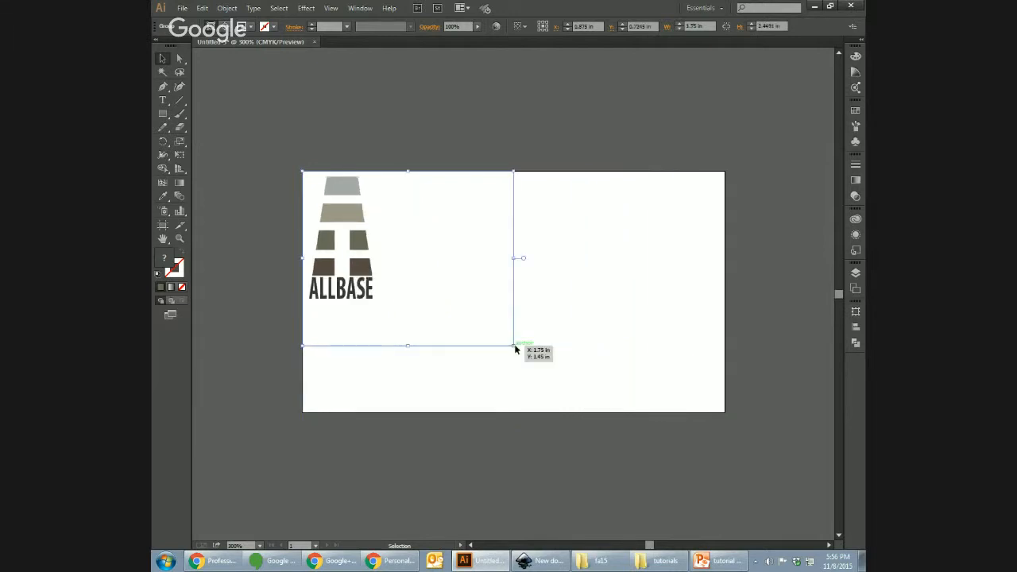
key("ctrl+z")
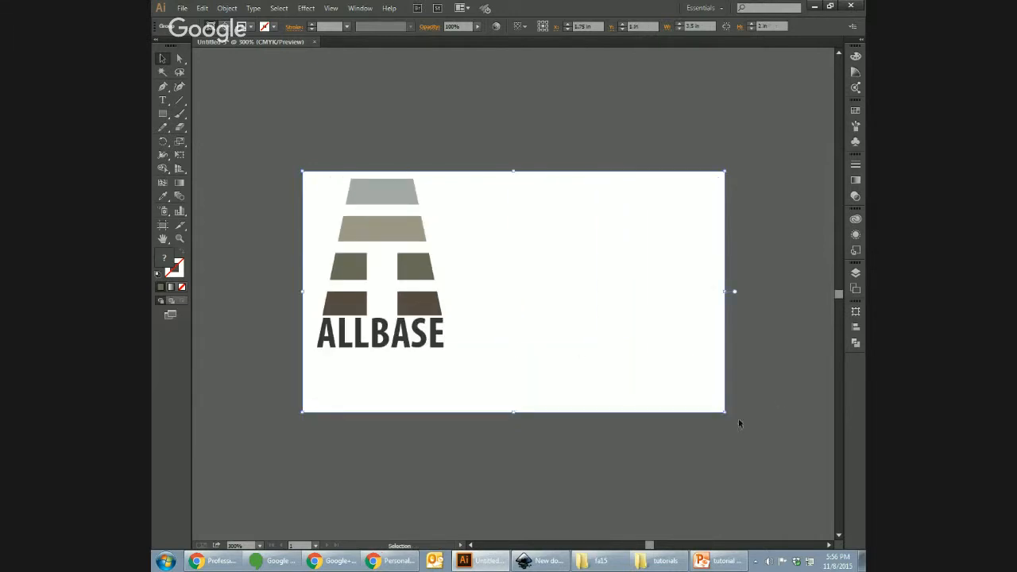
left_click_drag(729, 412, 636, 301)
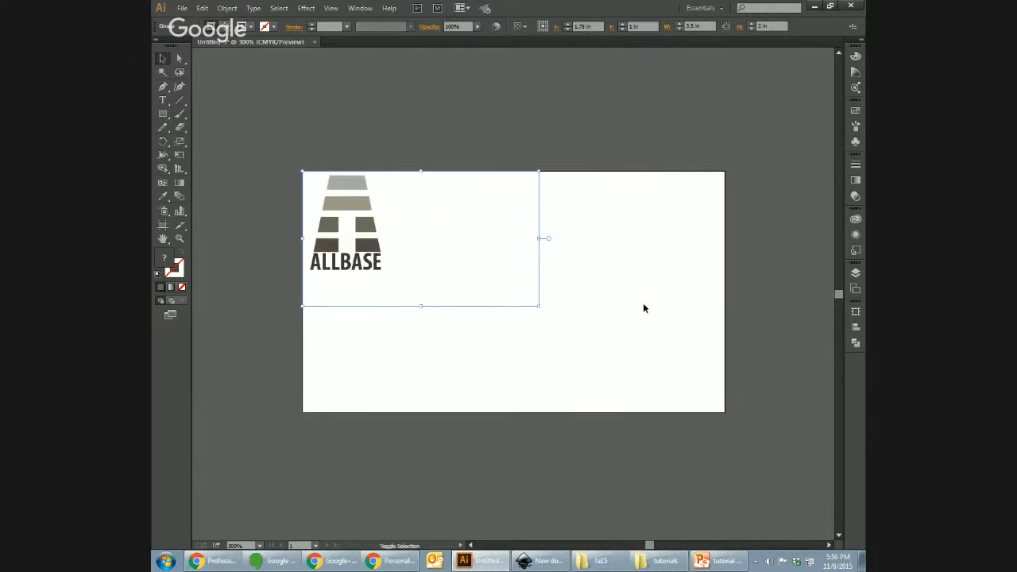
left_click_drag(540, 305, 590, 350)
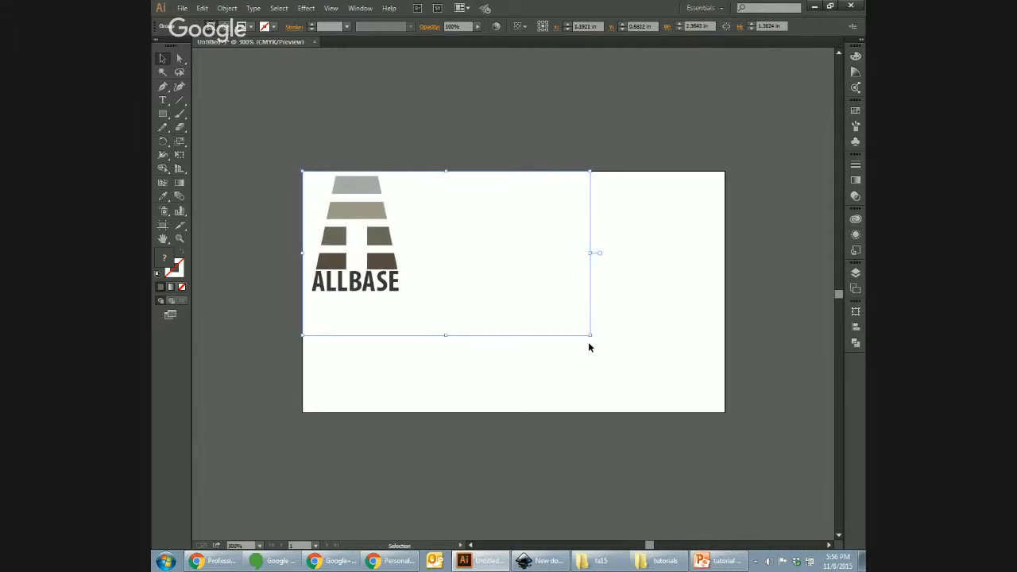
left_click(572, 382)
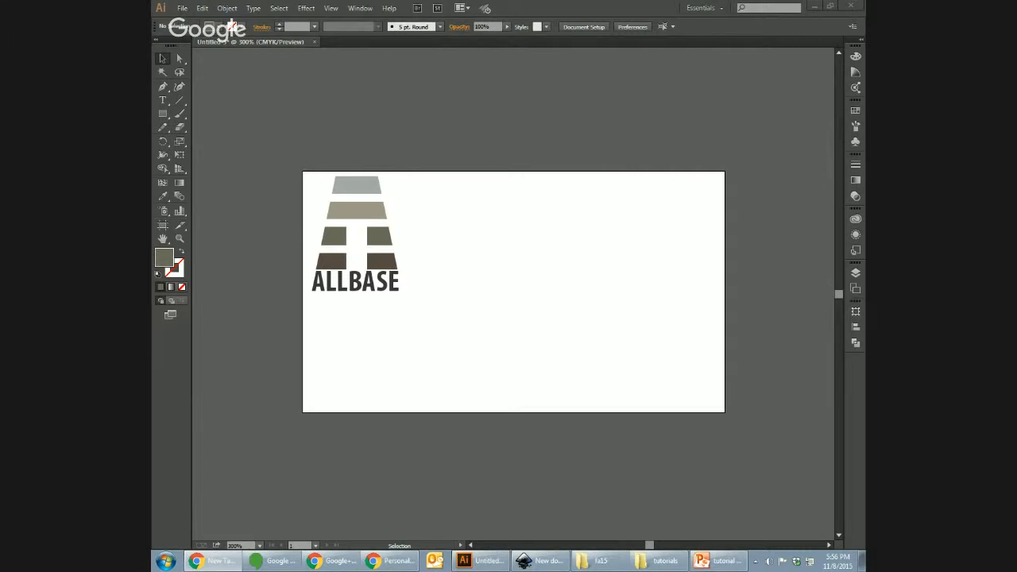
Step: Open Assignments > Personal Brand Project in Chrome, view the QR code uses resource, then go back
left_click_drag(862, 72, 572, 103)
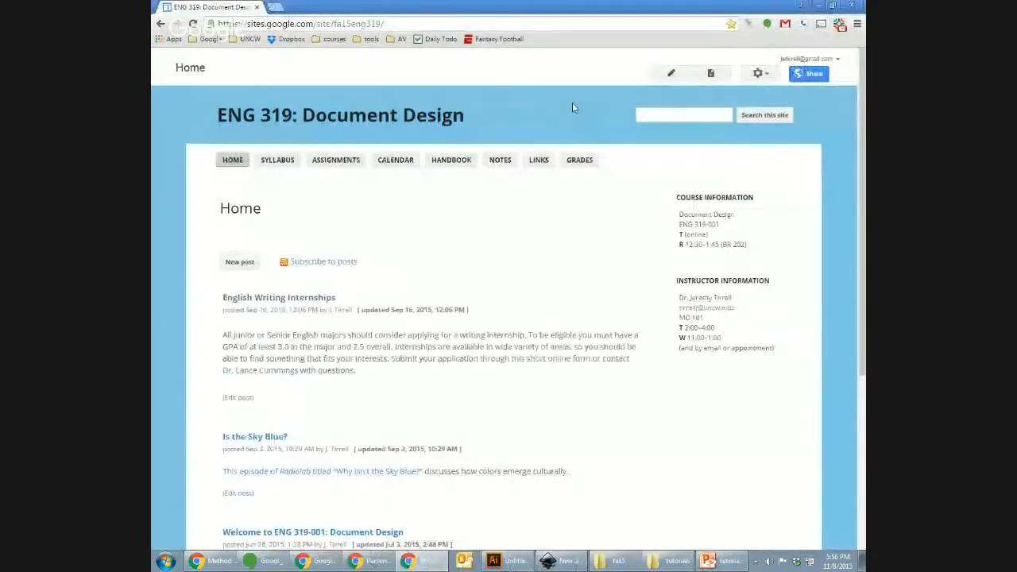
left_click(336, 163)
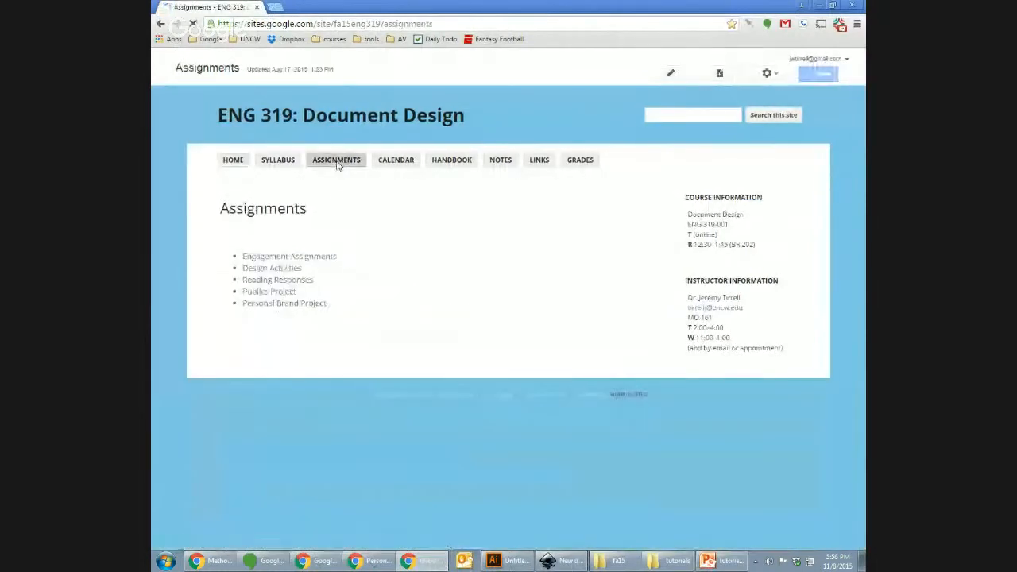
left_click(318, 303)
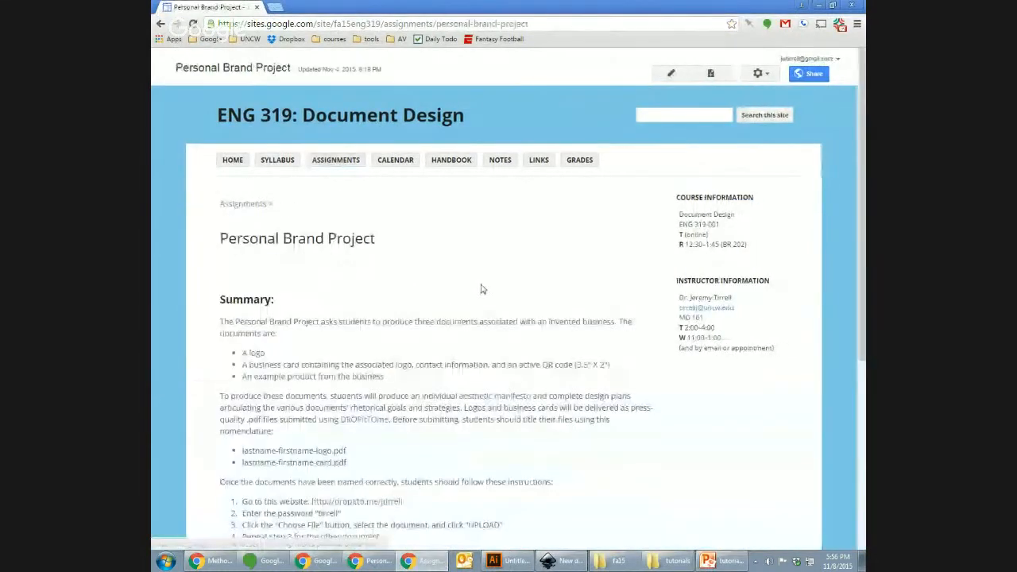
scroll(850, 298, "down", 4)
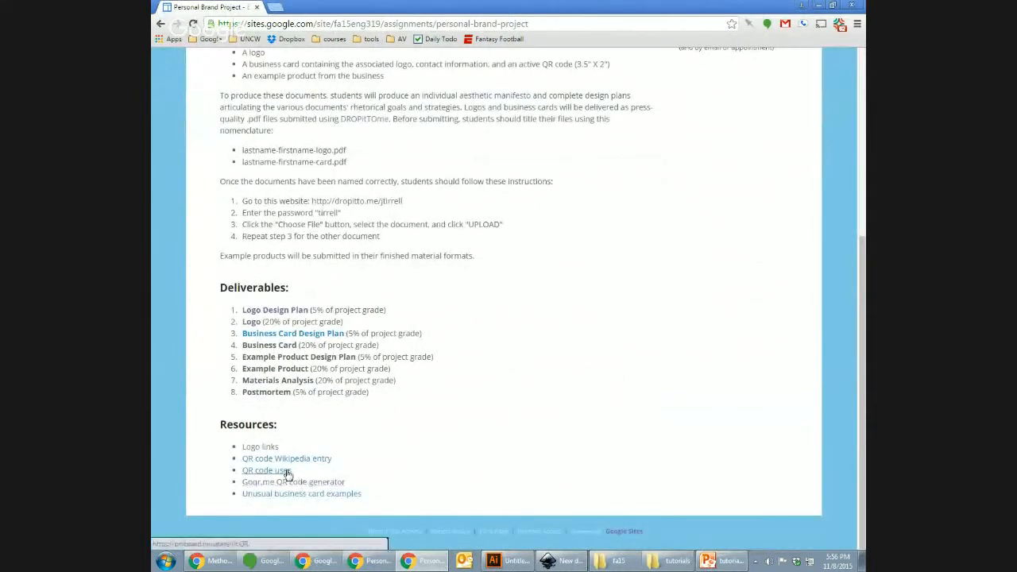
left_click(288, 472)
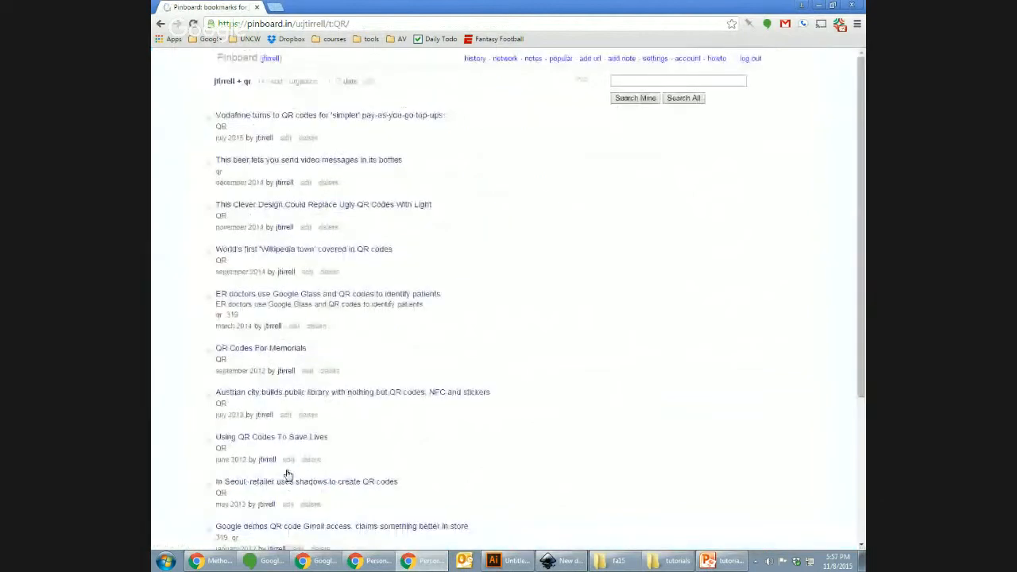
left_click(160, 24)
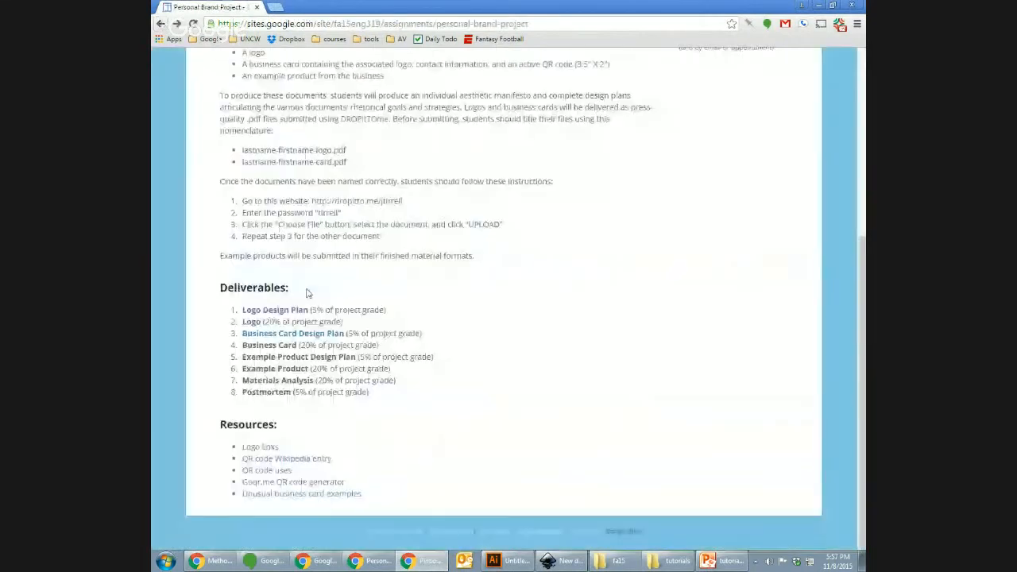
Step: Open the goQR.me generator and switch its code type from text to URL
left_click(300, 483)
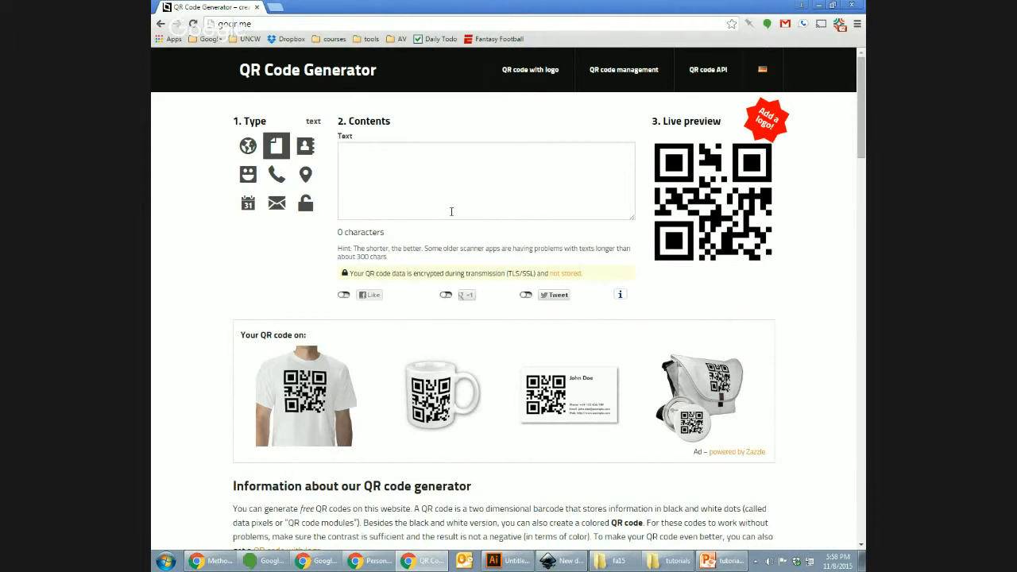
left_click(375, 188)
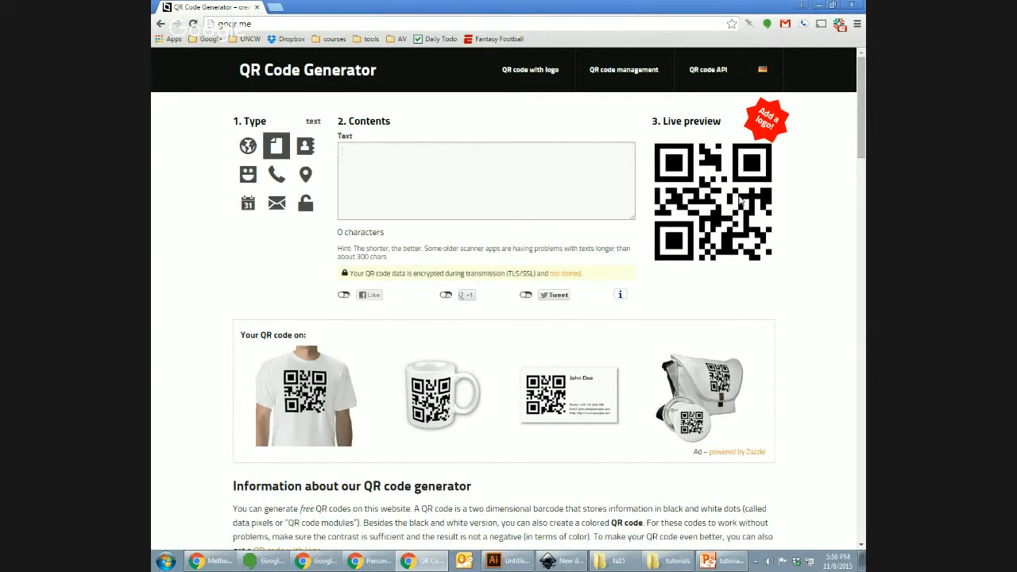
left_click(247, 146)
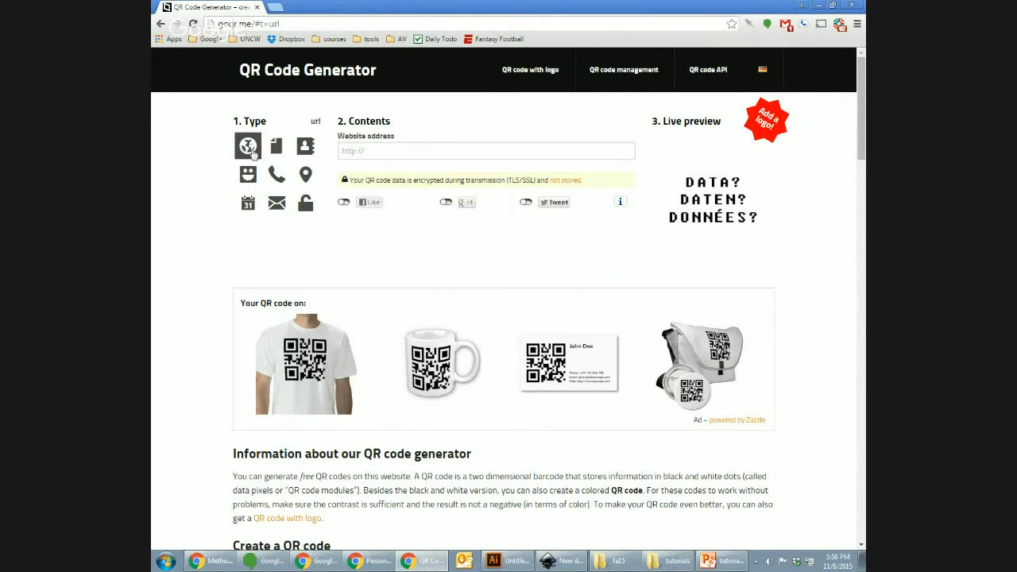
Step: Switch goQR.me to vCard and enter a sample first name, last name, title and zip code
left_click(276, 148)
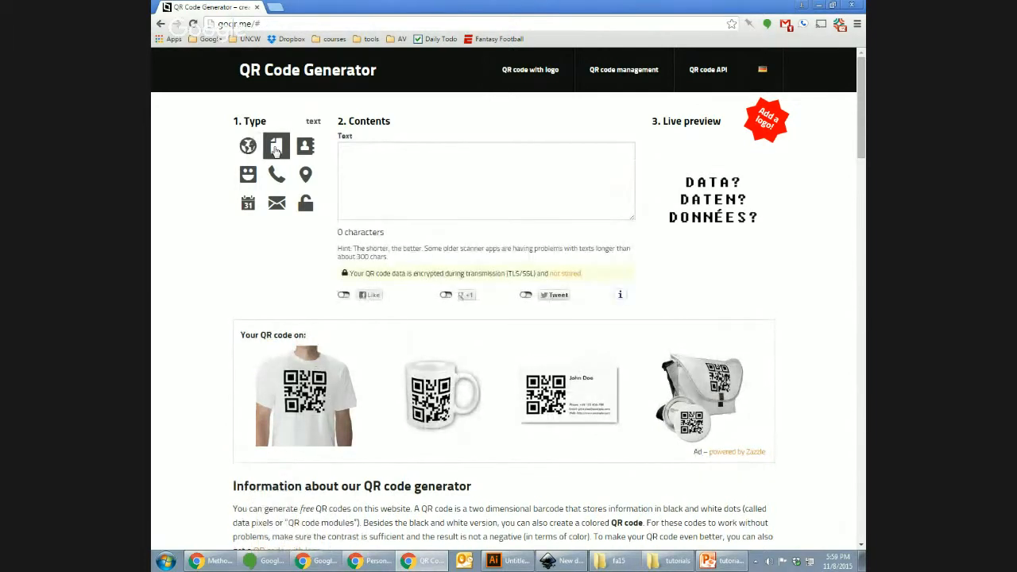
left_click(305, 148)
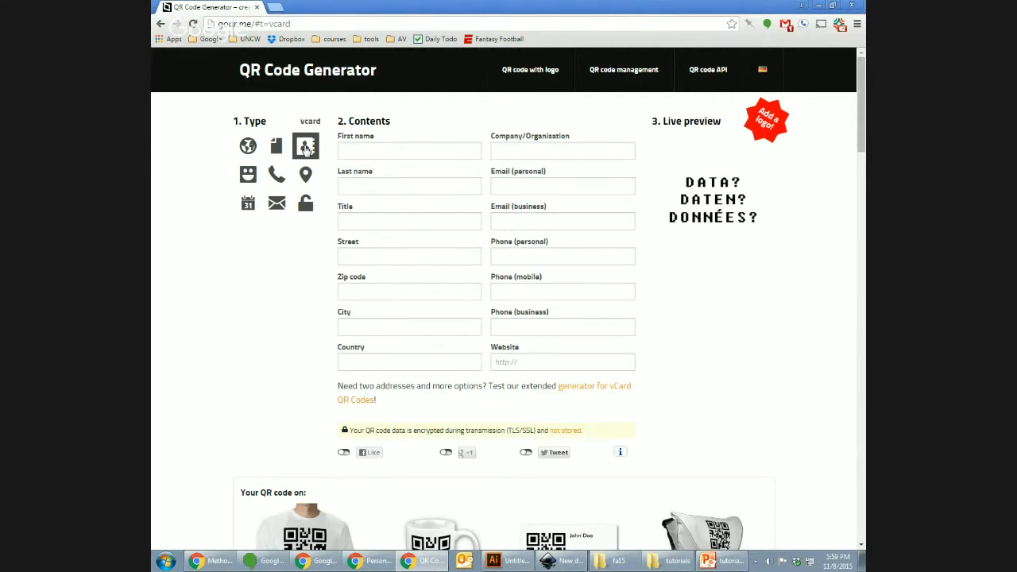
left_click(380, 155)
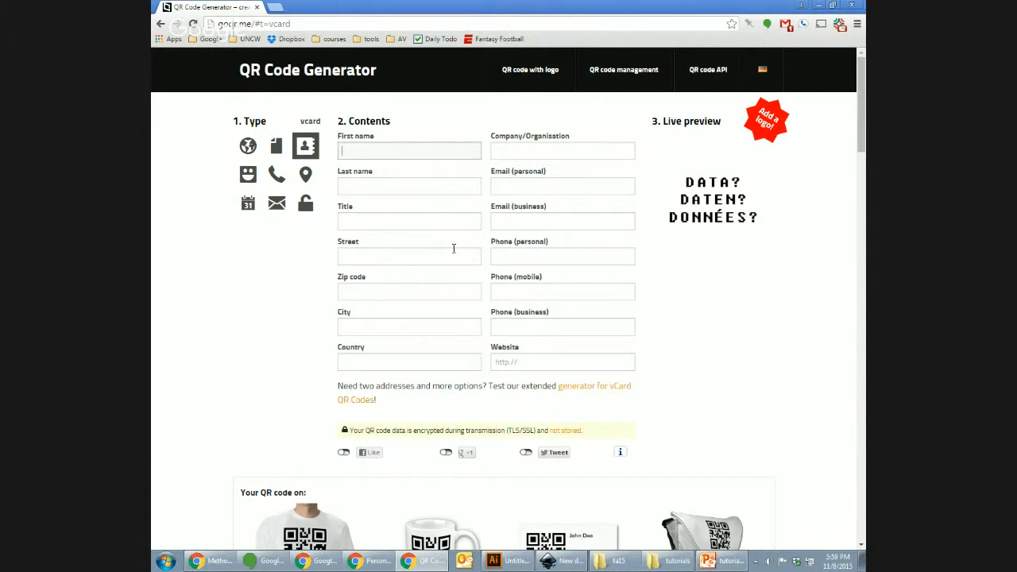
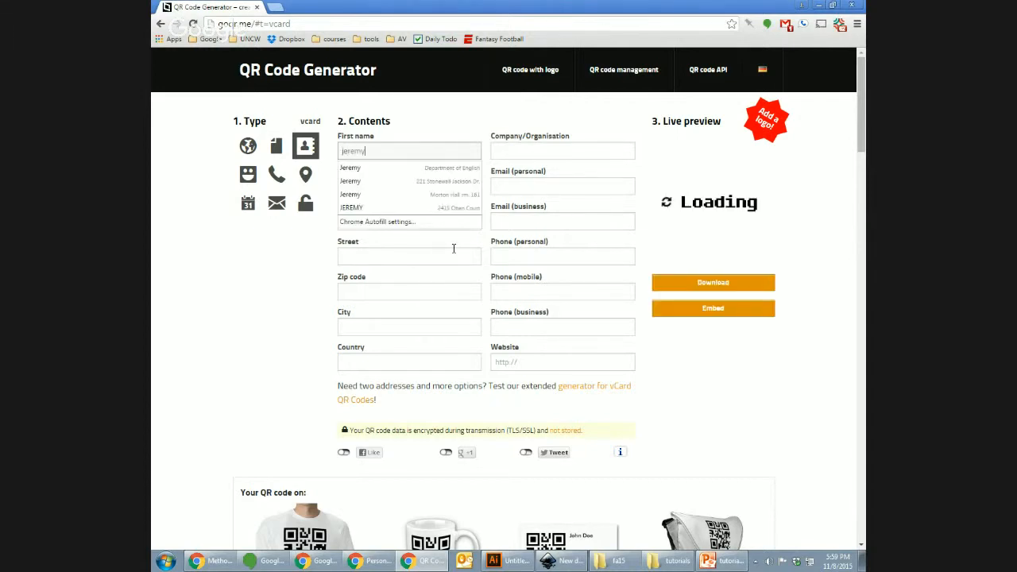
key("Tab")
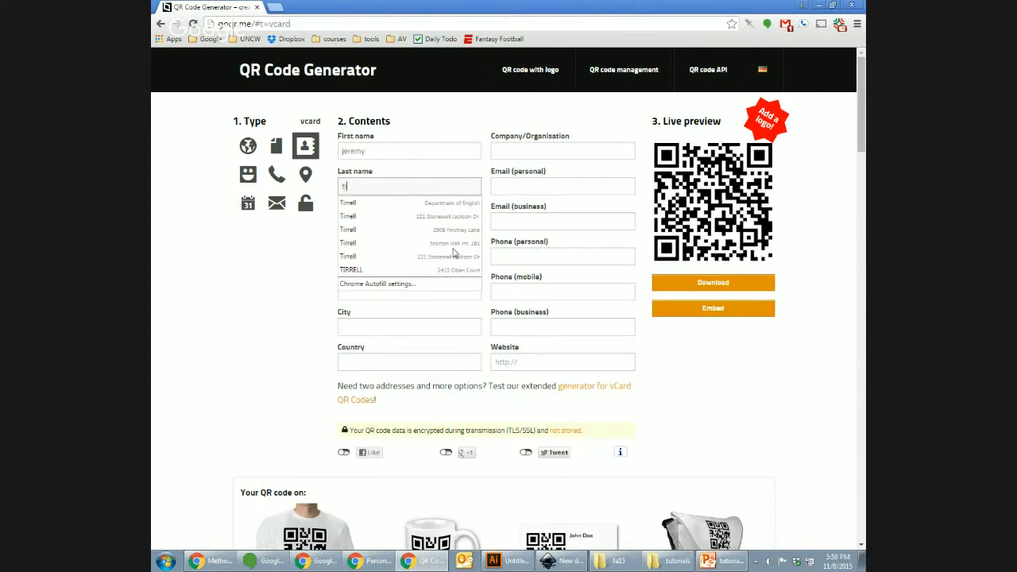
key("Tab")
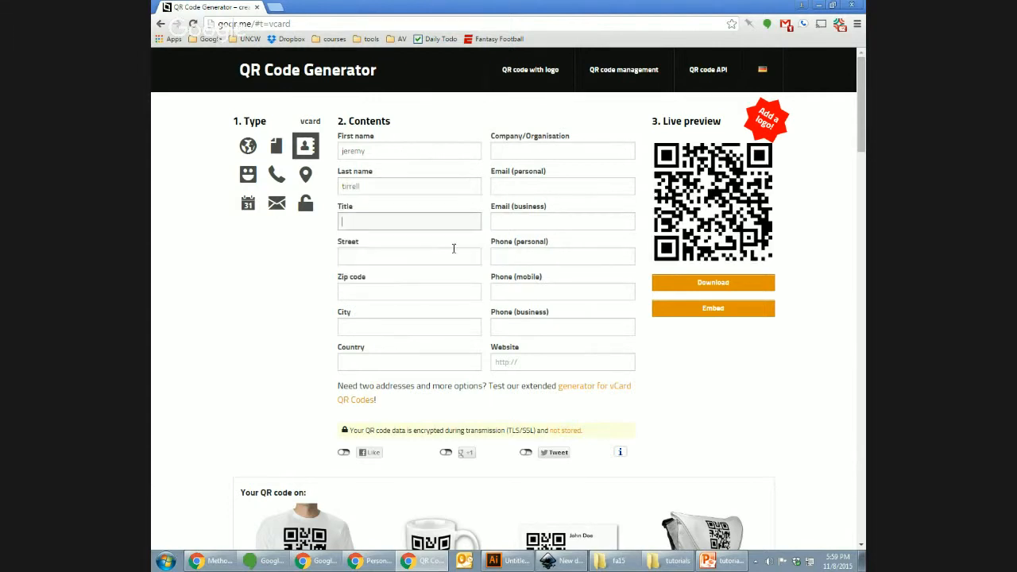
type("mklmc")
key("Tab")
key("Tab")
type("mme")
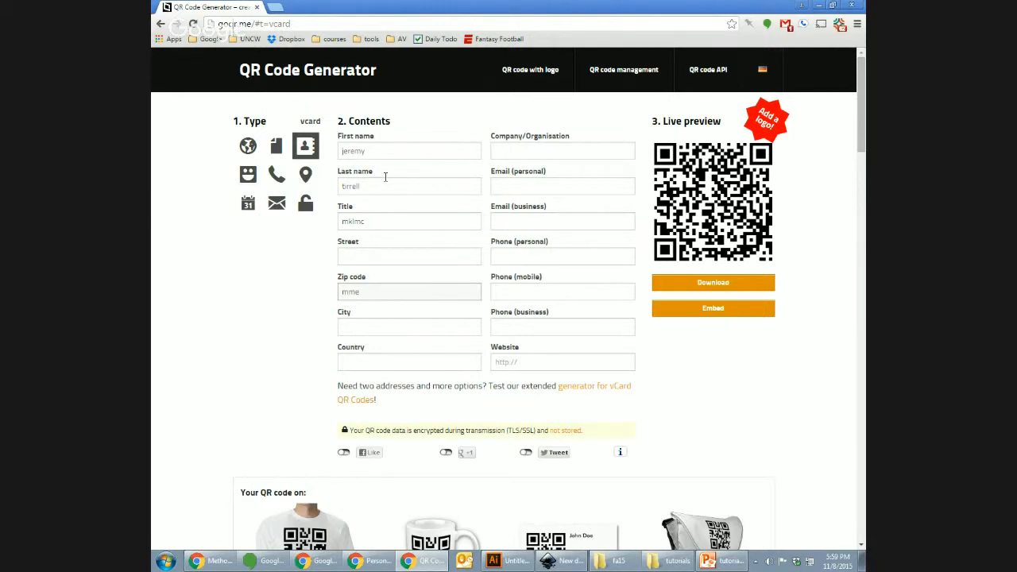
mouse_move(861, 119)
left_mouse_down()
mouse_move(862, 160)
mouse_move(862, 119)
left_mouse_up()
Step: Browse the SMS, phone, geolocation, Wi-Fi and text code types, then go back to the URL form
left_click(252, 179)
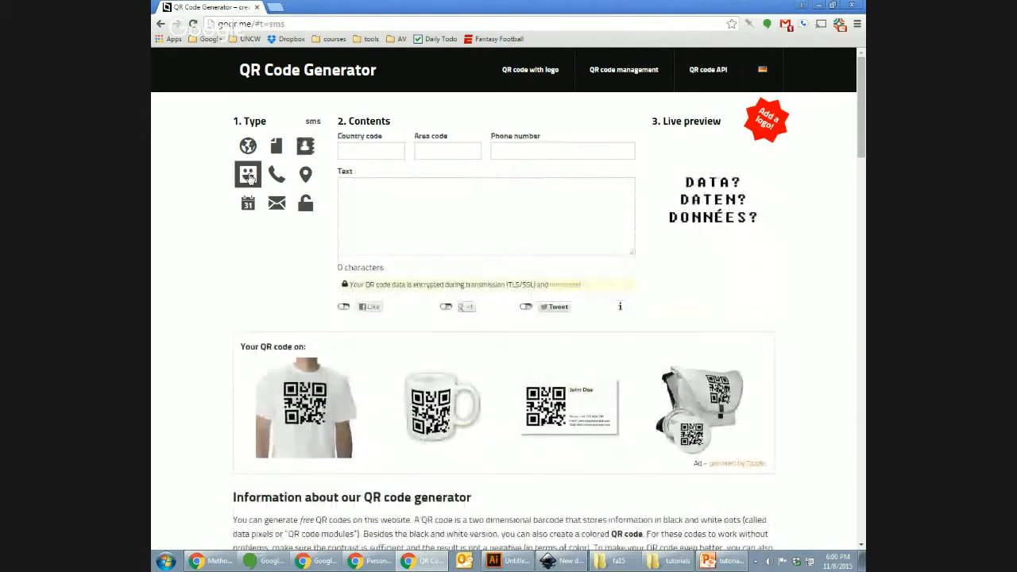
left_click(276, 175)
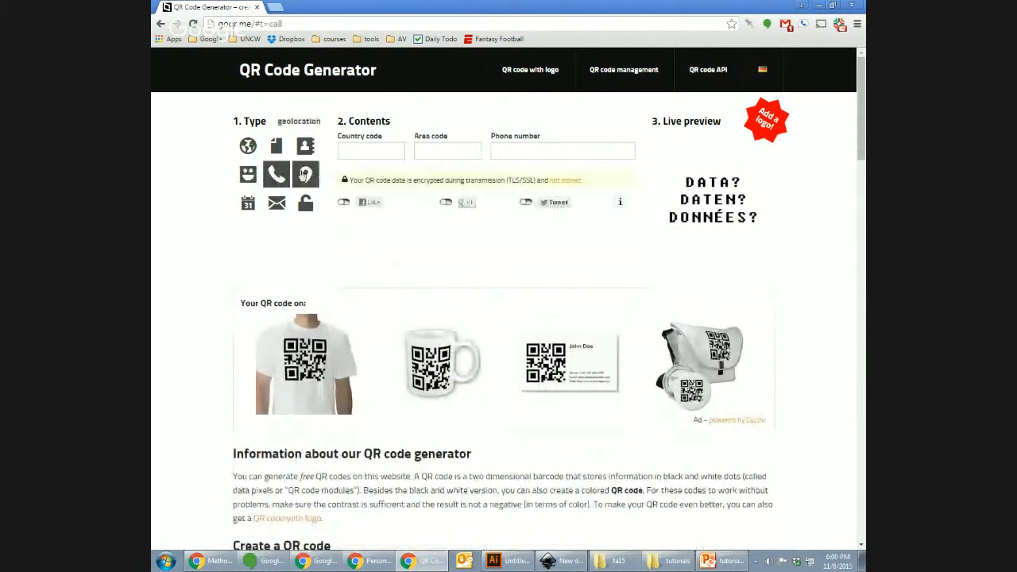
left_click(304, 175)
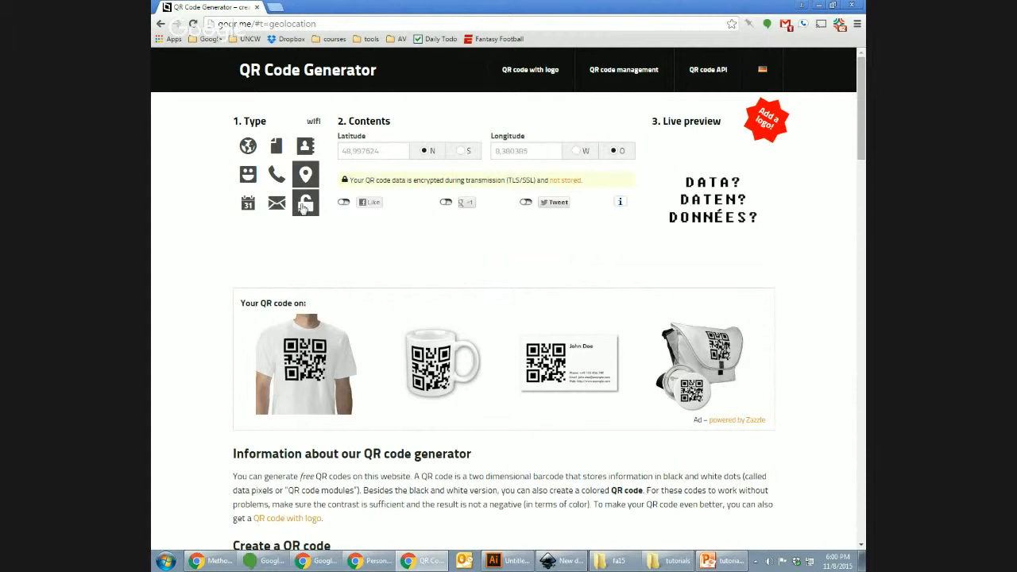
left_click(305, 202)
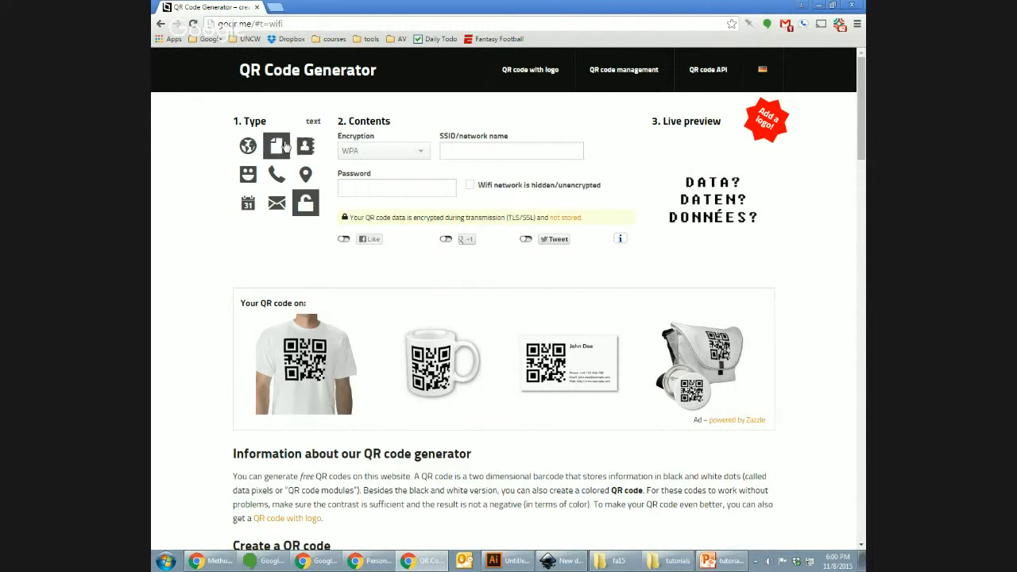
left_click(250, 147)
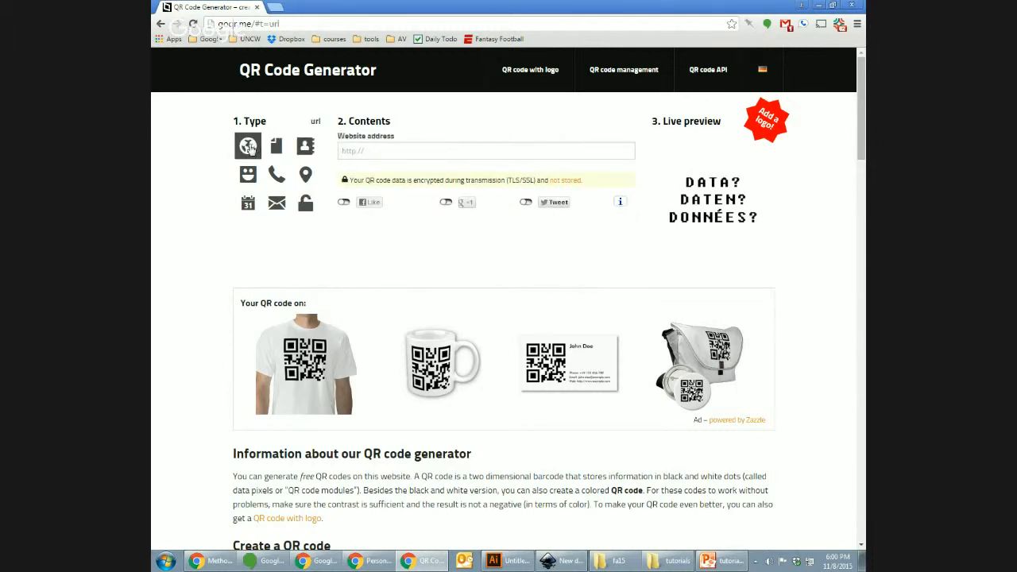
left_click(280, 149)
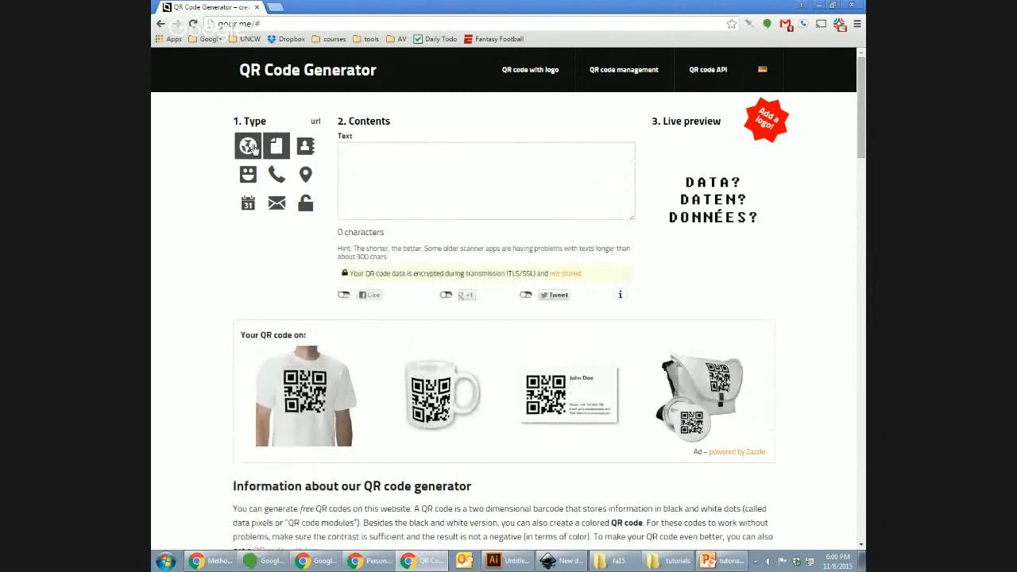
left_click(248, 146)
left_click(425, 155)
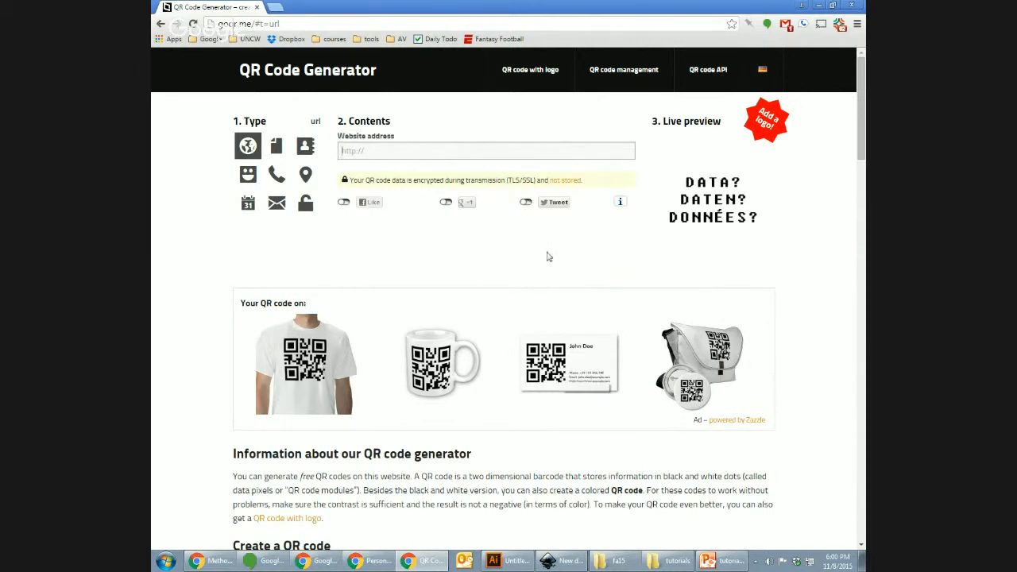
Step: Enter the personal website URL to generate its QR code, and open the download options
left_click(458, 151)
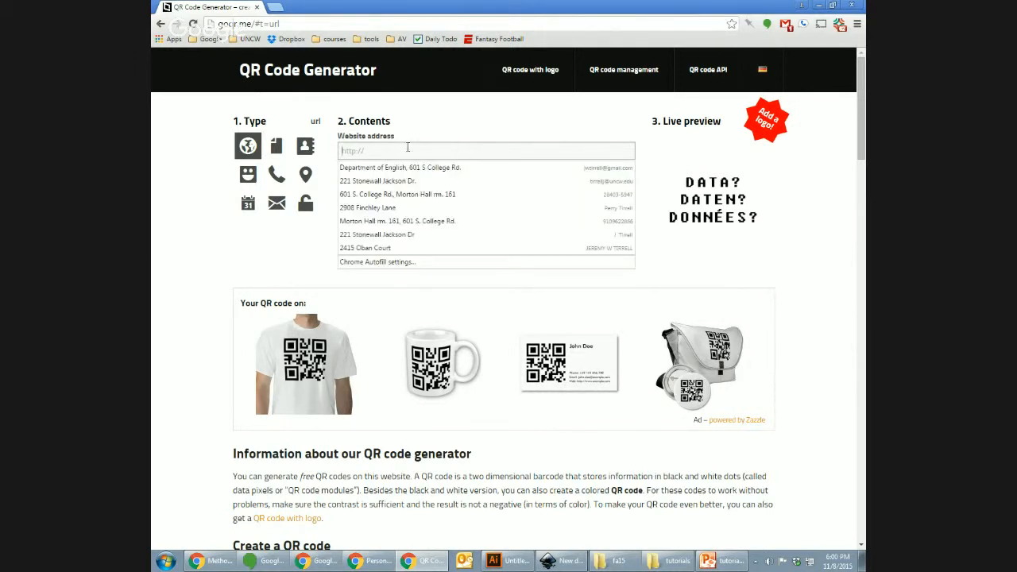
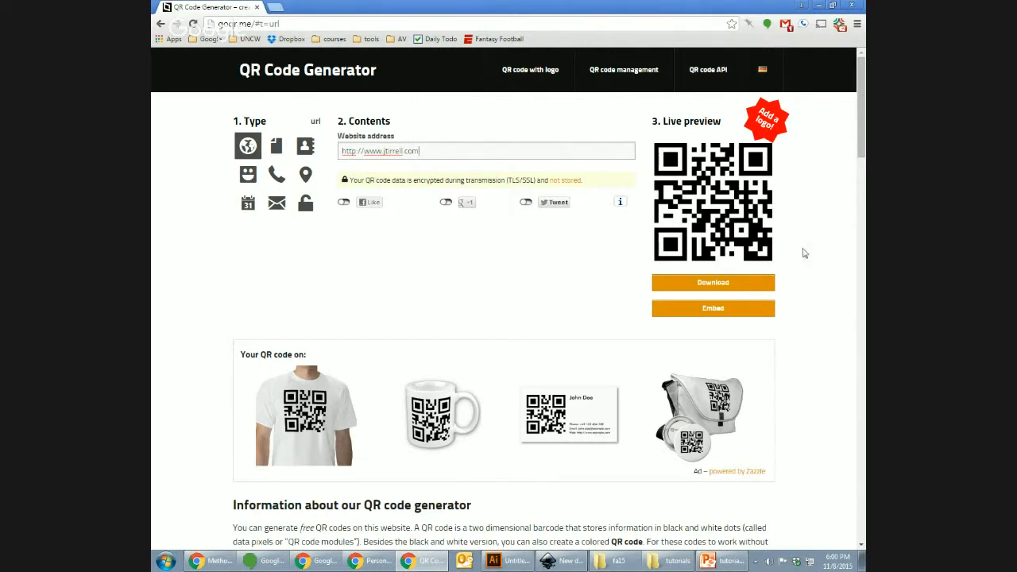
left_click(738, 283)
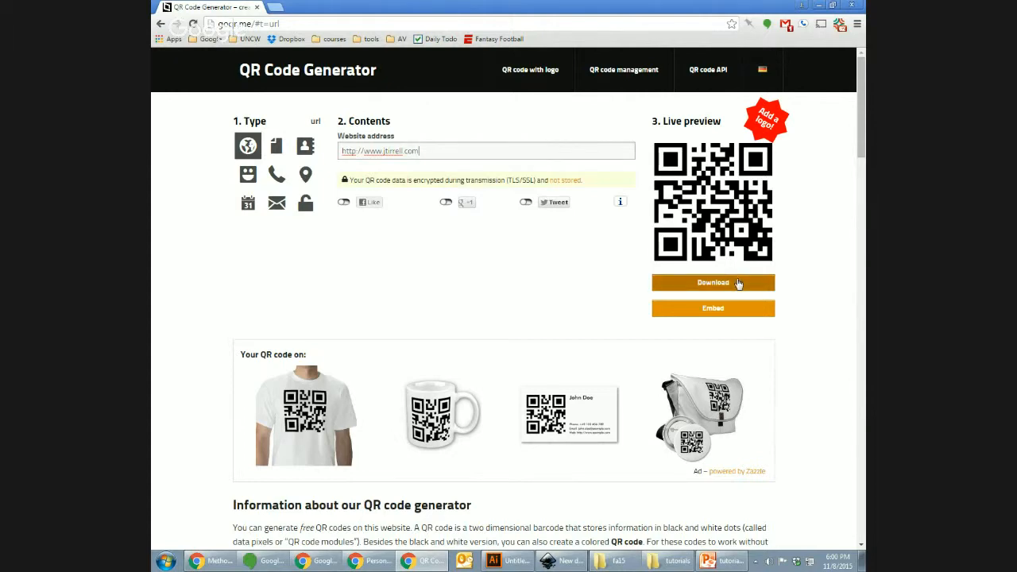
left_click(736, 286)
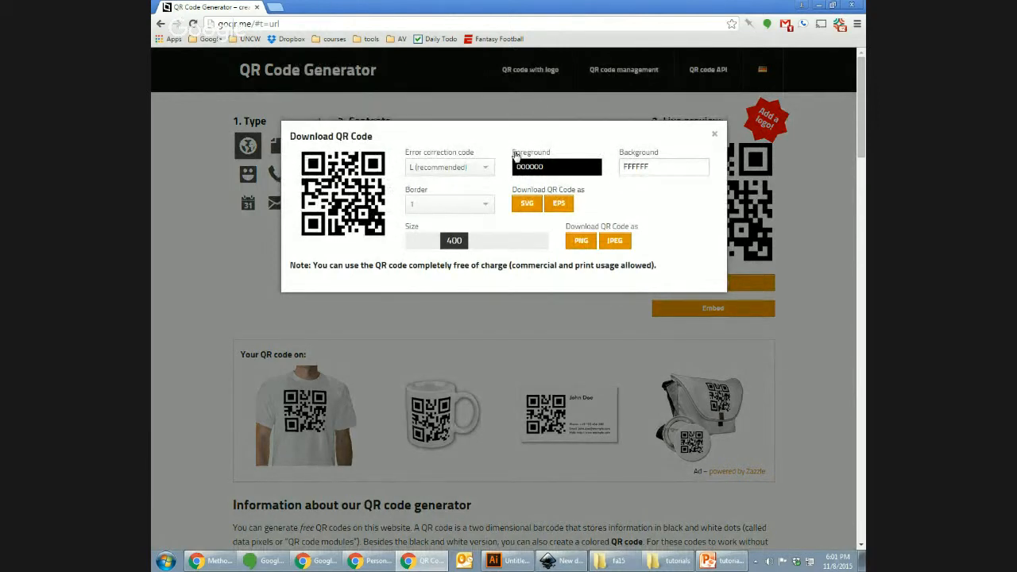
Step: Try a QR code border of 3, then settle on a border of 0
left_click(453, 205)
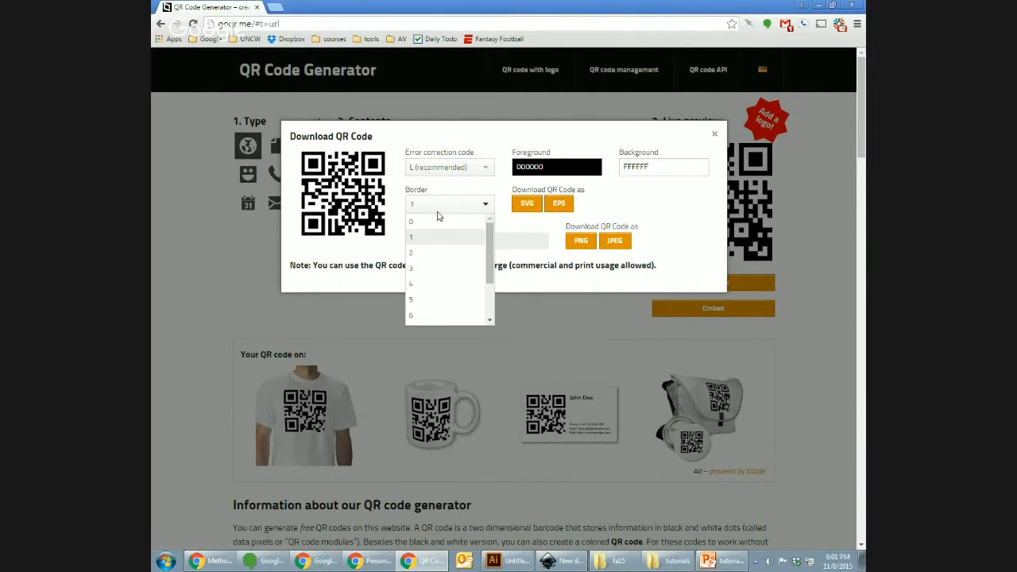
left_click(435, 223)
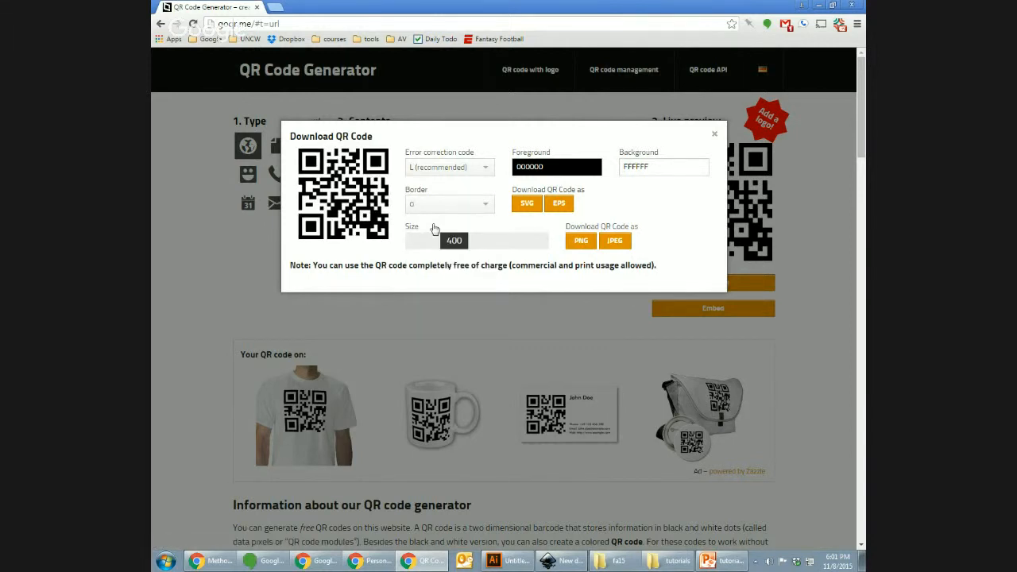
left_click(433, 204)
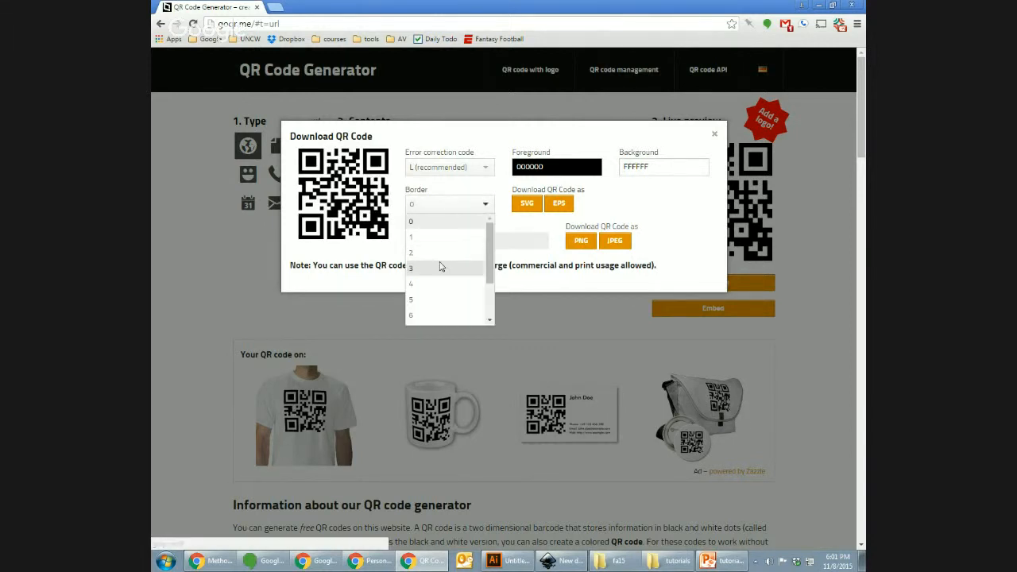
left_click(437, 270)
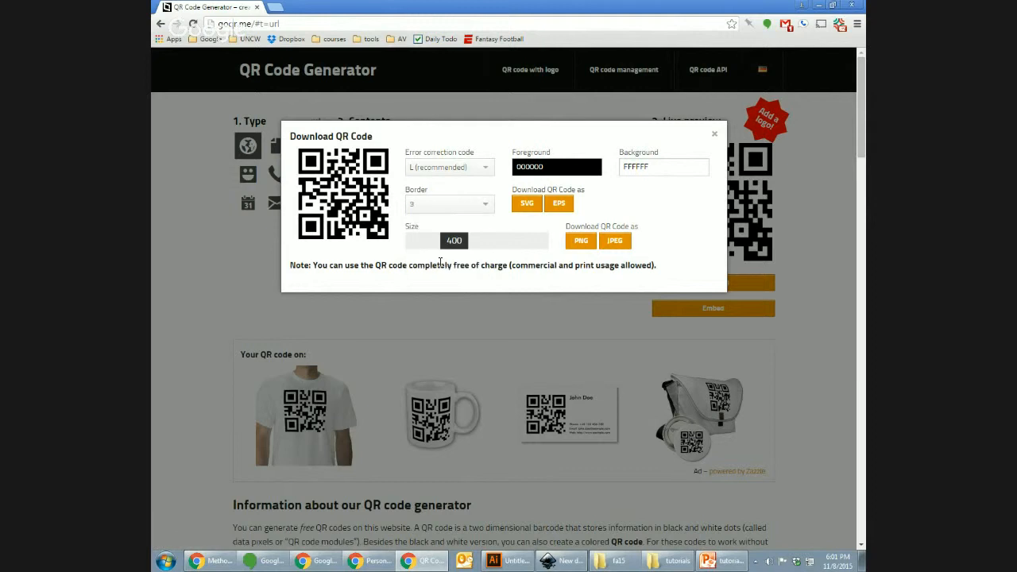
left_click(475, 204)
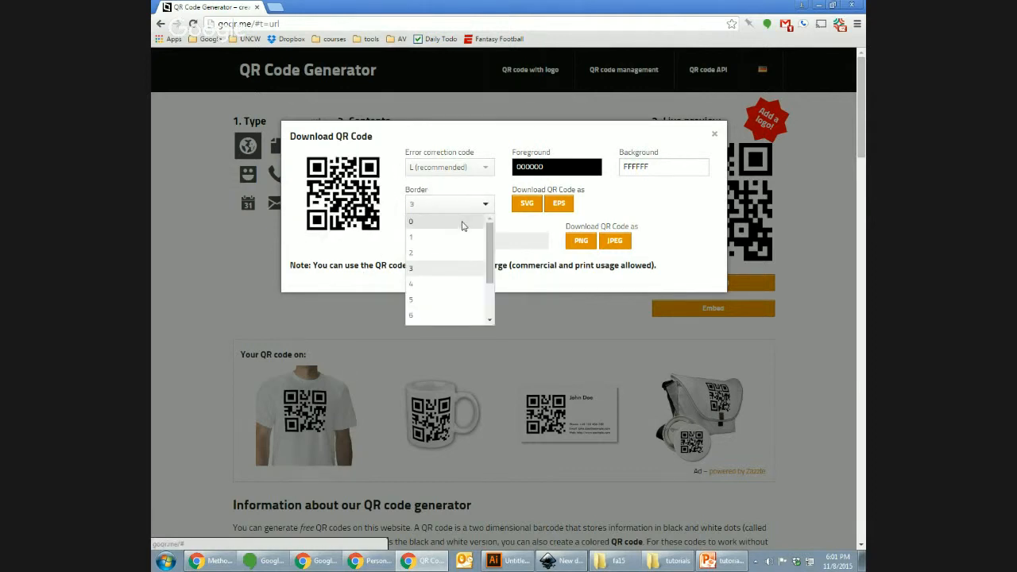
left_click(462, 225)
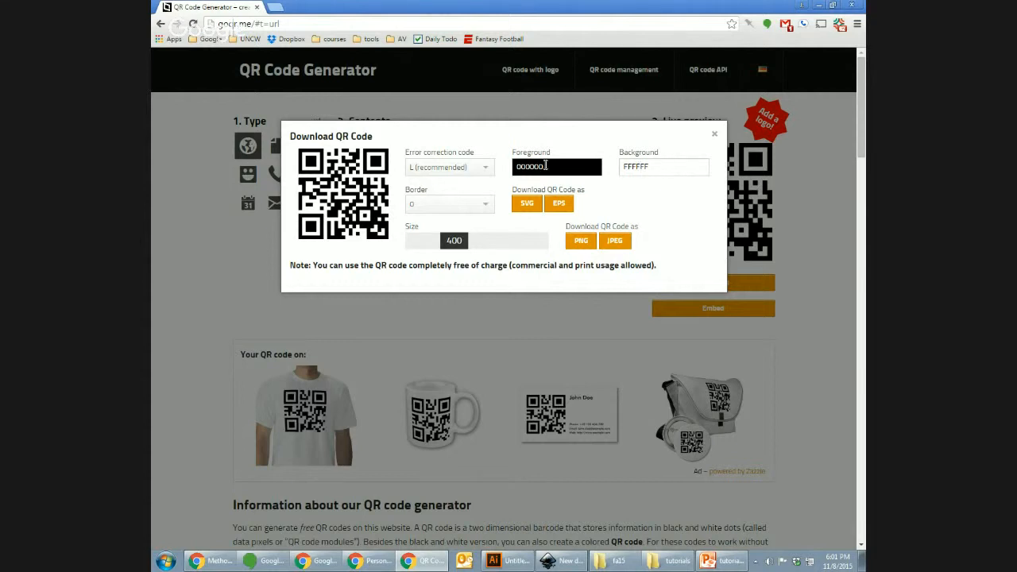
left_click(509, 560)
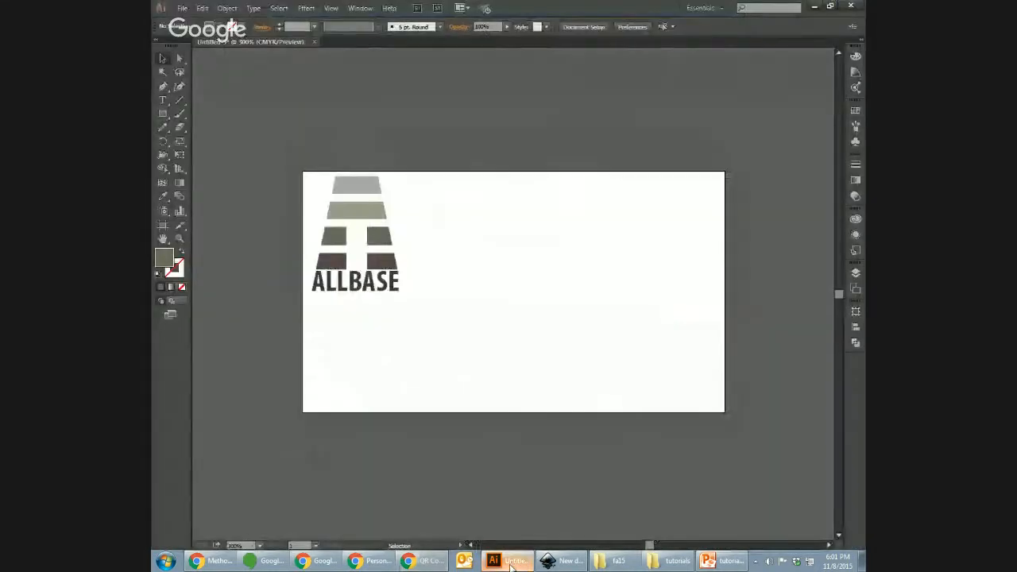
double_click(357, 287)
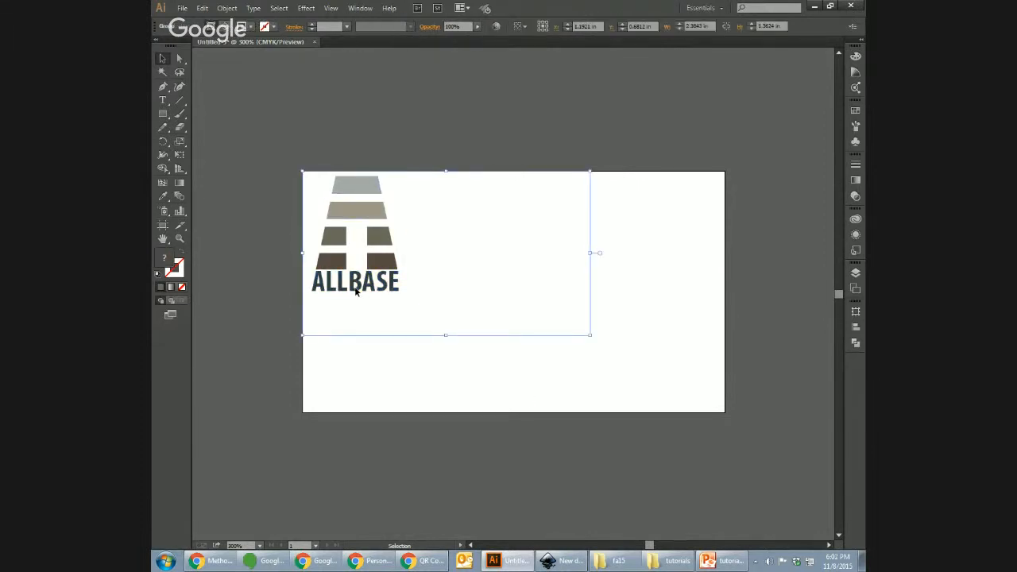
double_click(357, 284)
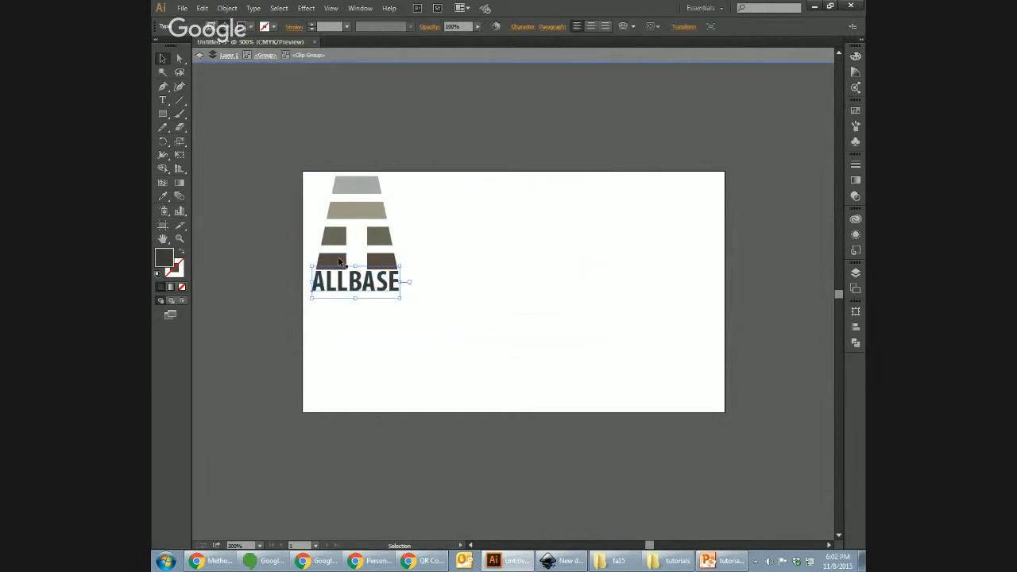
key("ctrl+plus")
key("ctrl+plus")
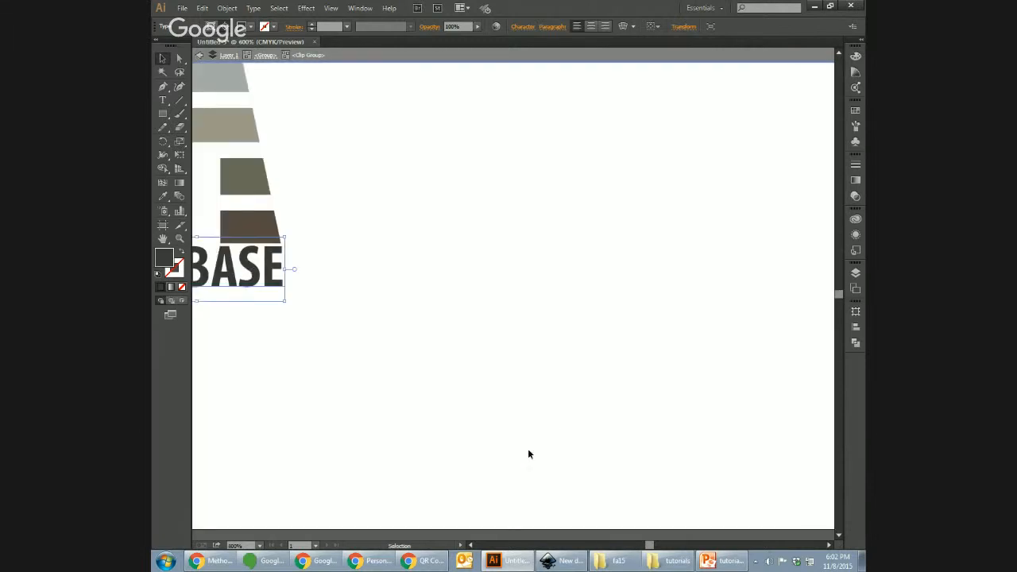
left_click_drag(650, 547, 628, 546)
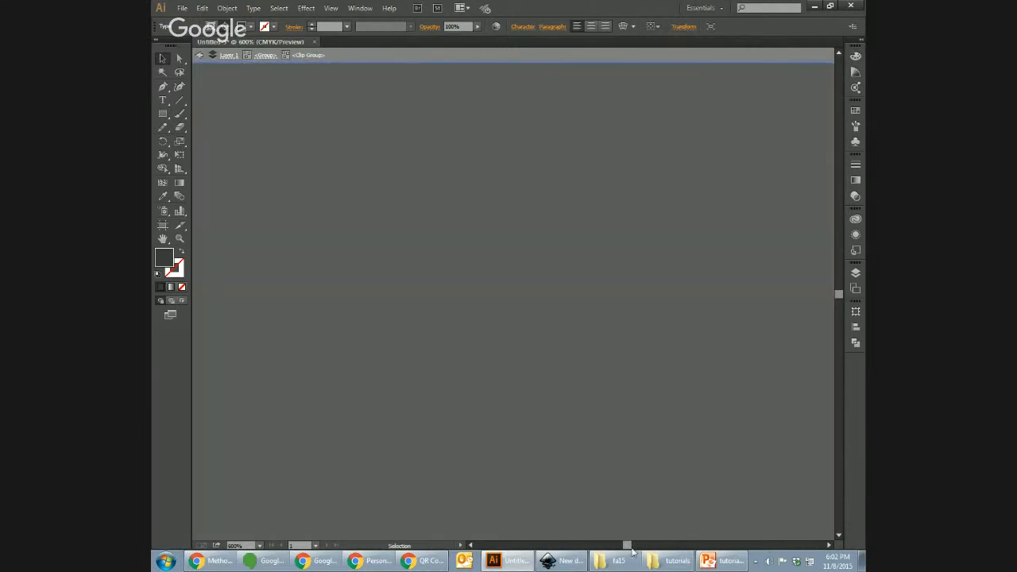
left_click_drag(838, 299, 839, 199)
key("ctrl+0")
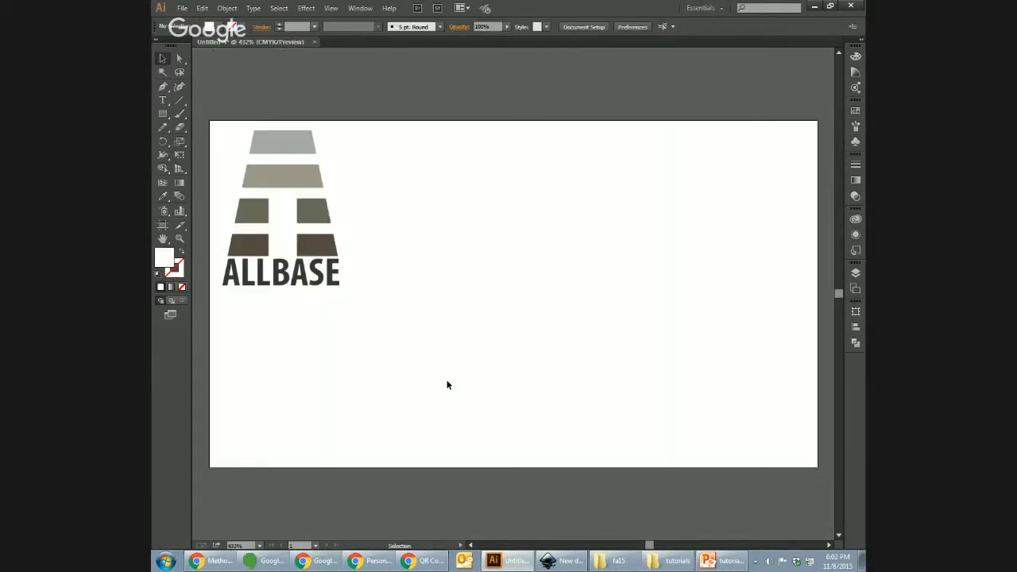
left_click(314, 275)
double_click(314, 275)
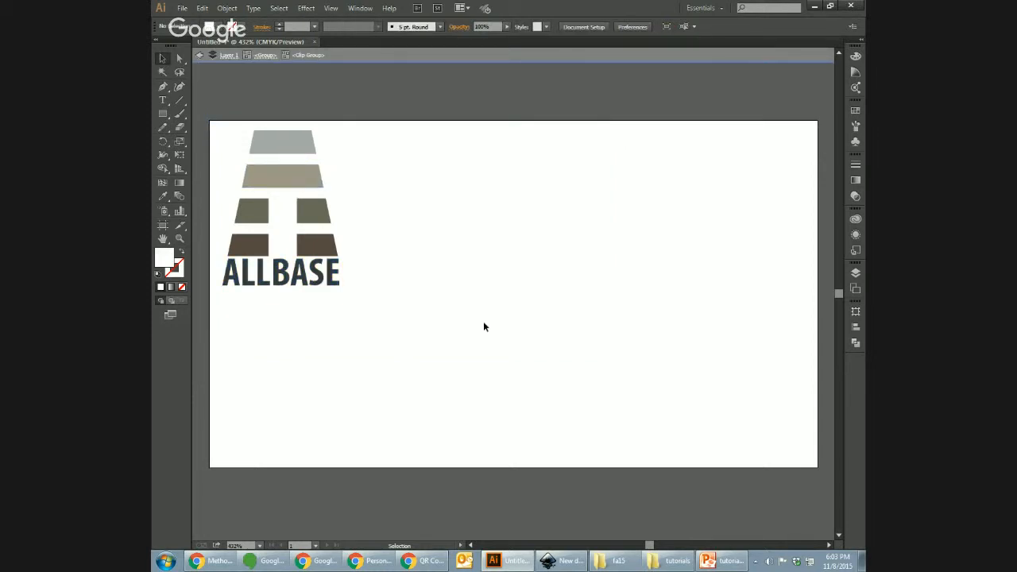
Step: Step into the ALLBASE logo group to reach its second stripe
double_click(315, 272)
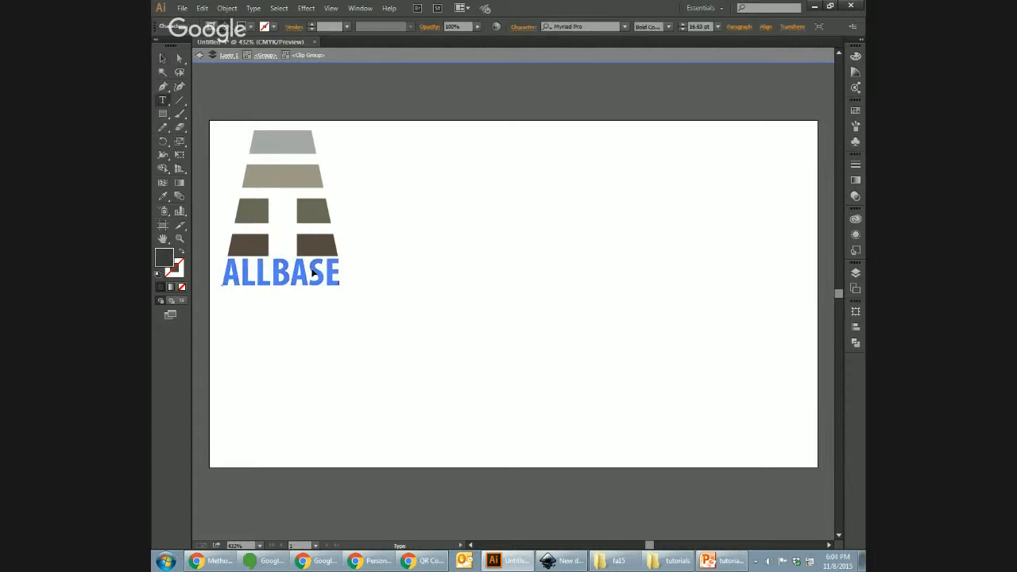
left_click(248, 245)
left_click(163, 58)
double_click(317, 225)
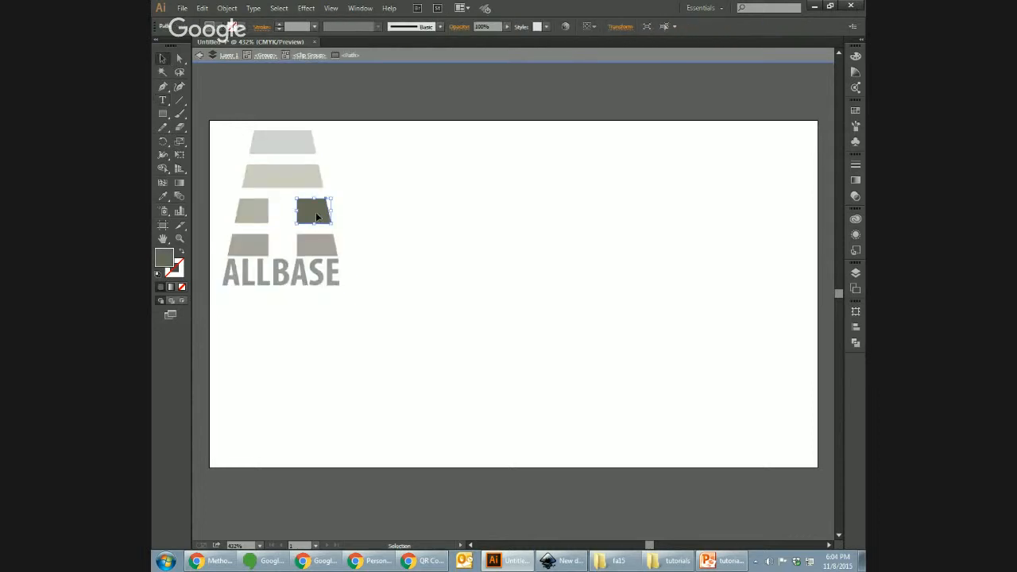
key("Escape")
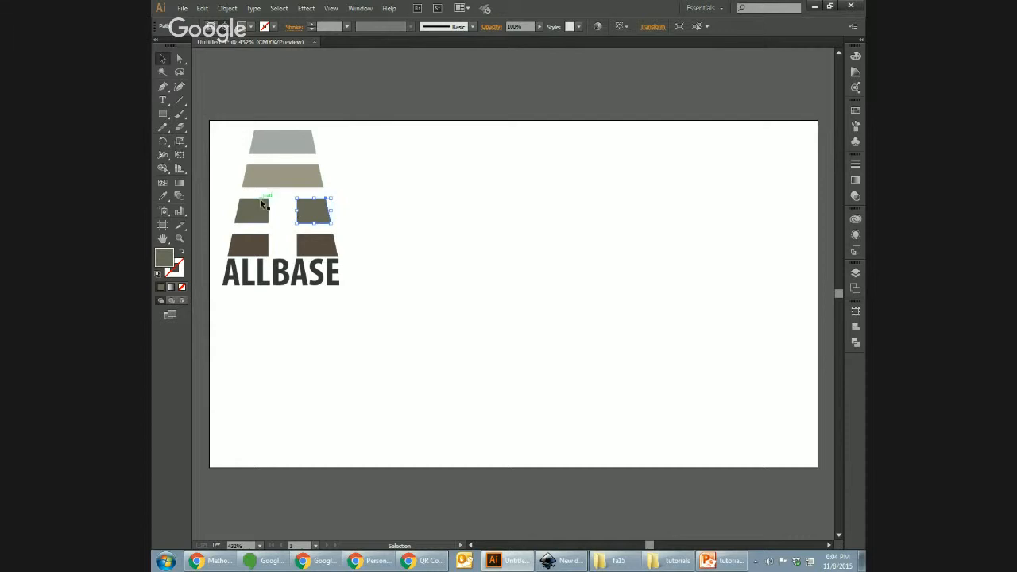
double_click(268, 178)
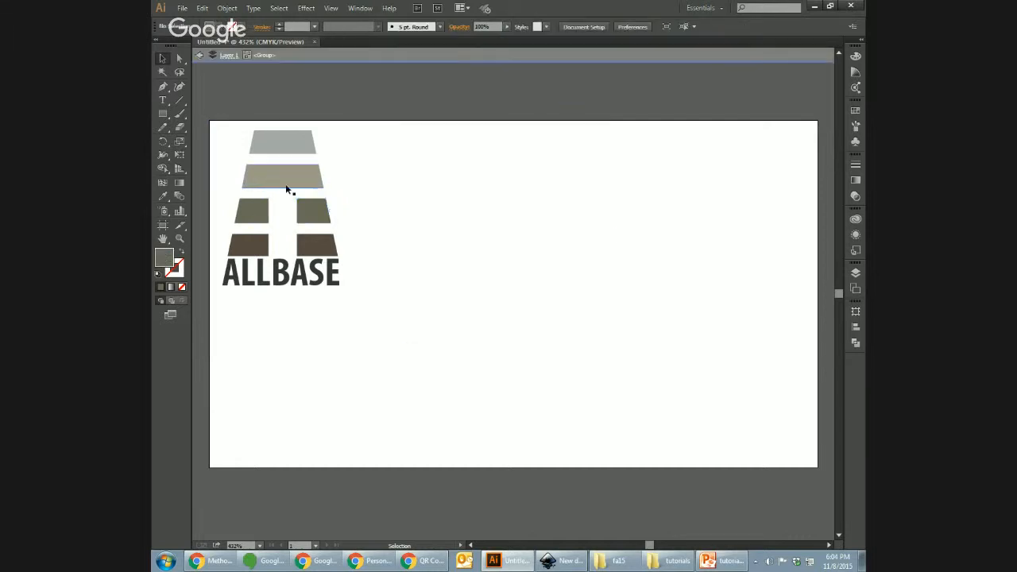
Step: Copy the shape's fill hex 6A6659 from the Color Picker without changing it
double_click(165, 257)
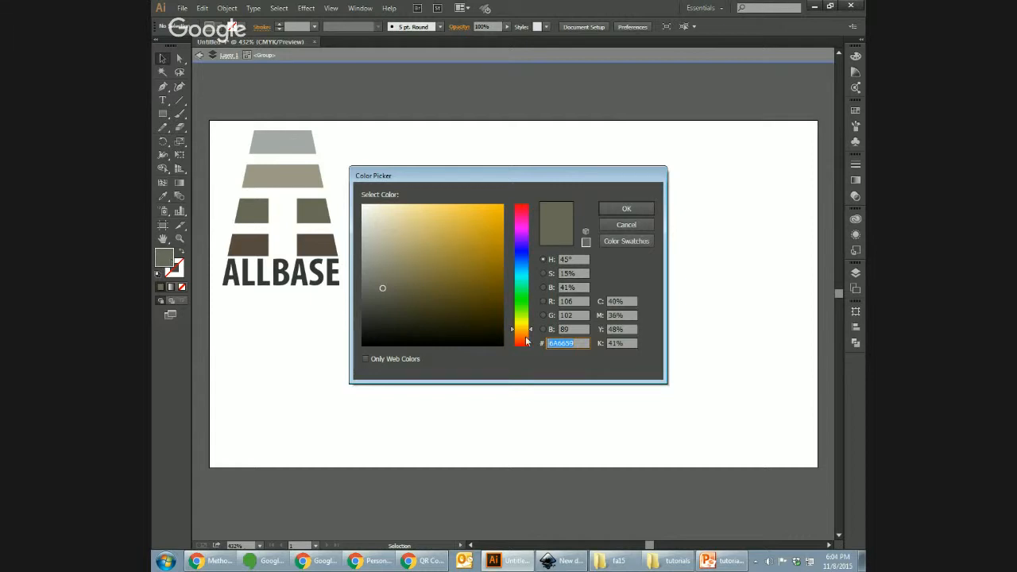
left_click(566, 337)
double_click(567, 342)
key("ctrl+c")
left_click(636, 225)
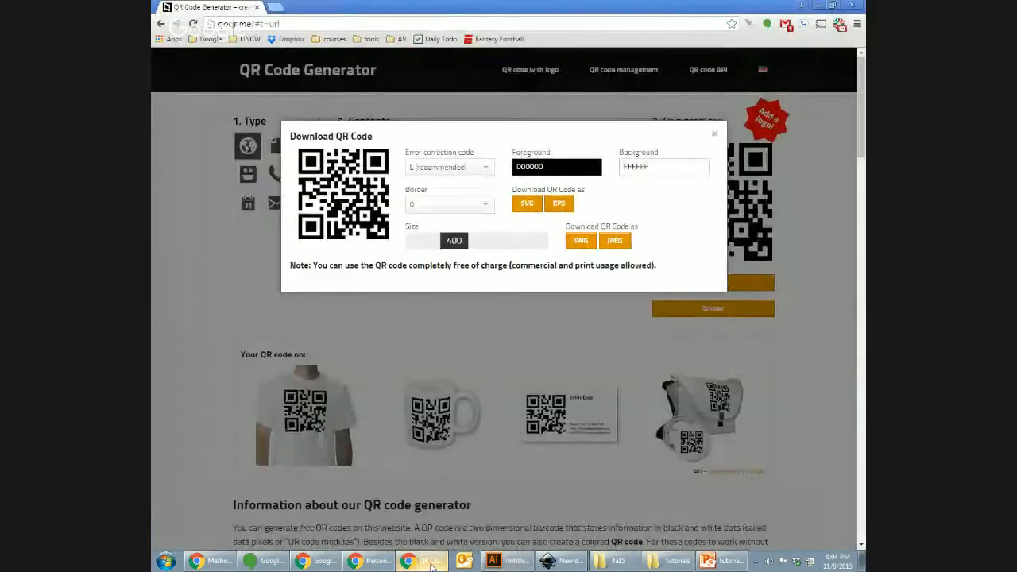
Step: Set the QR code's foreground colour to 6A6659 in the download dialog
left_click(425, 561)
left_click(639, 169)
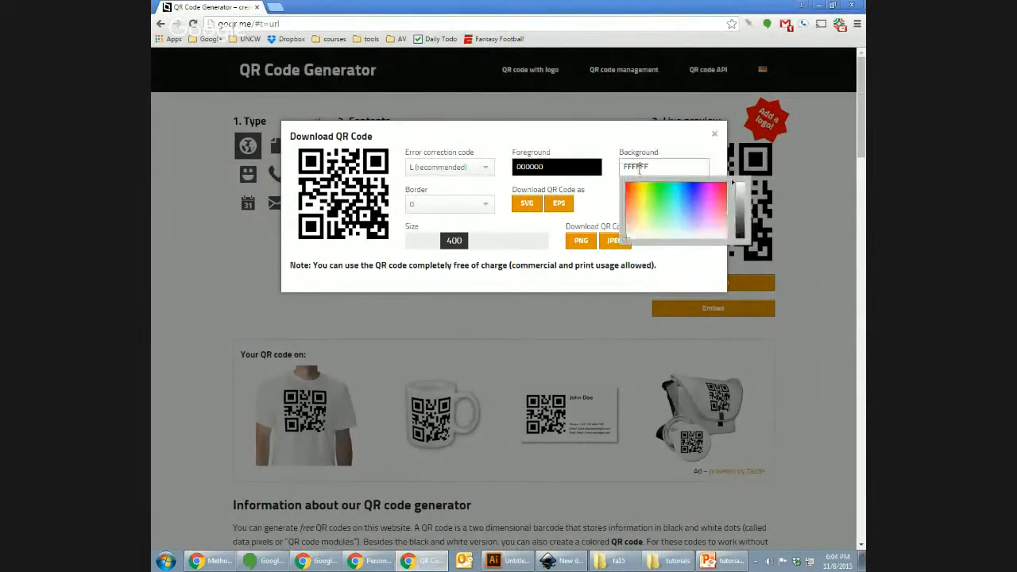
double_click(530, 167)
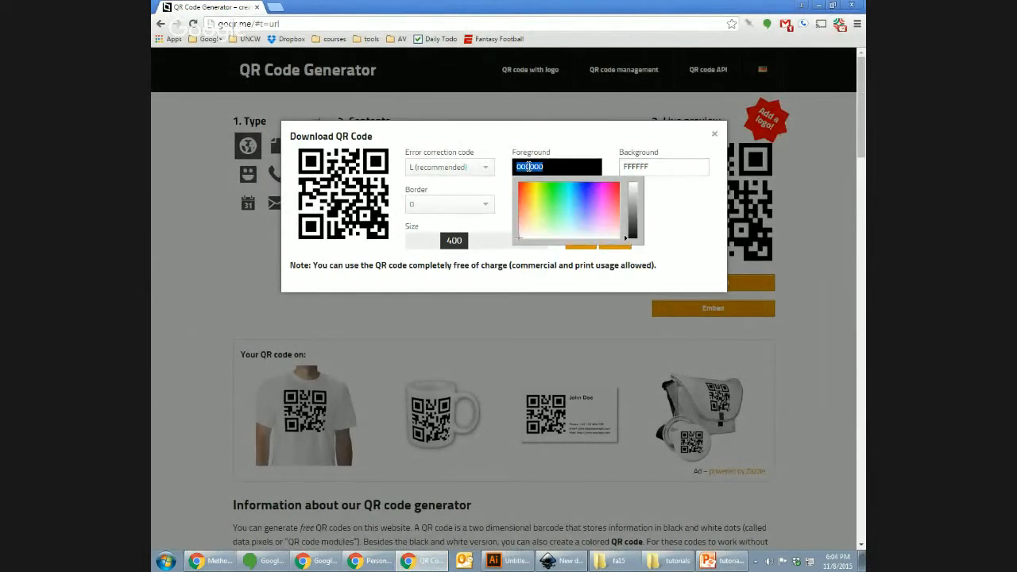
key("ctrl+v")
key("Tab")
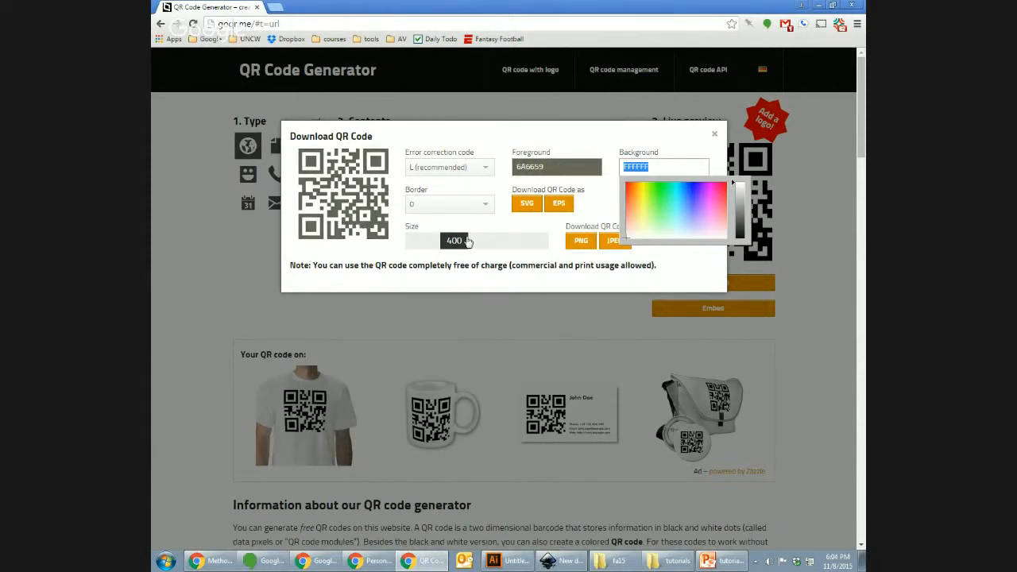
Step: Raise the QR size to 1000 and download it as qrcode.svg
left_click_drag(454, 240, 565, 253)
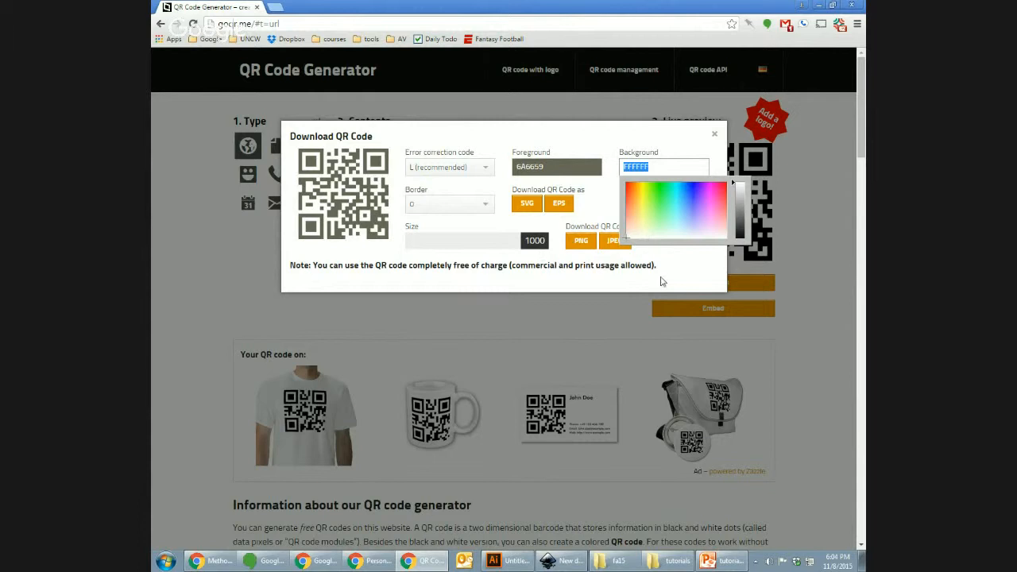
left_click(651, 242)
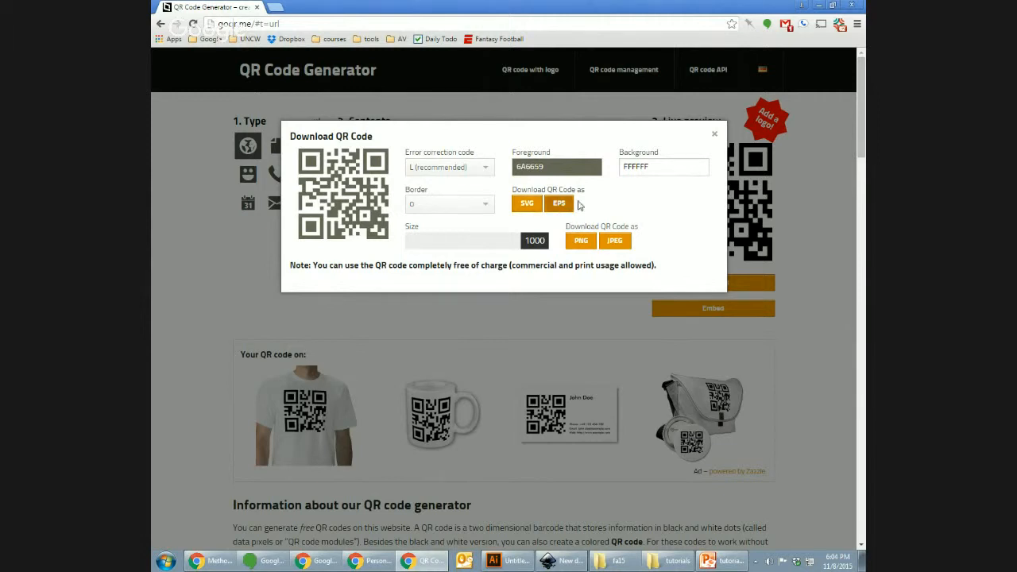
left_click(536, 204)
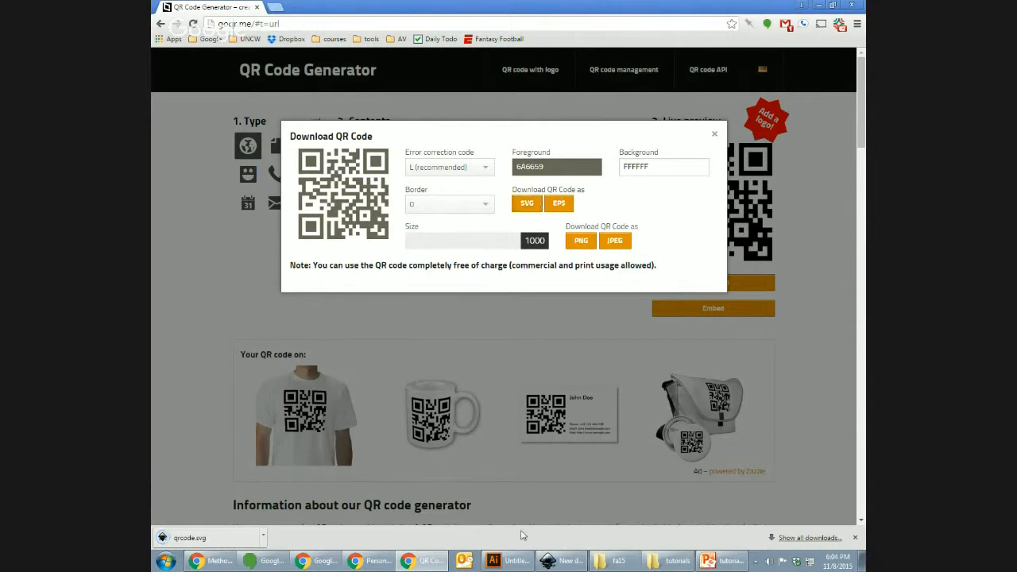
left_click(494, 561)
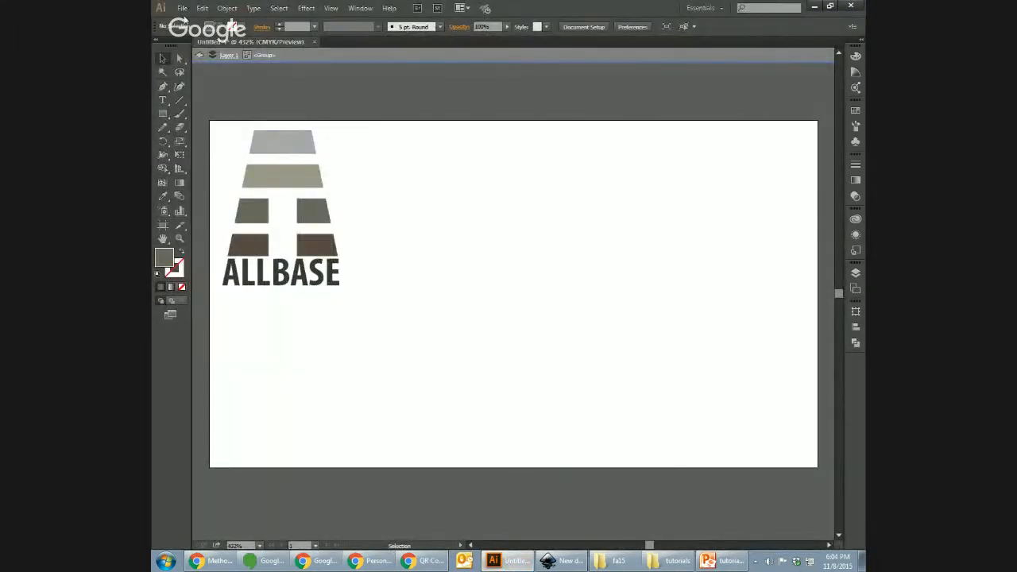
Step: Place qrcode.svg onto the Illustrator artboard
left_click(182, 8)
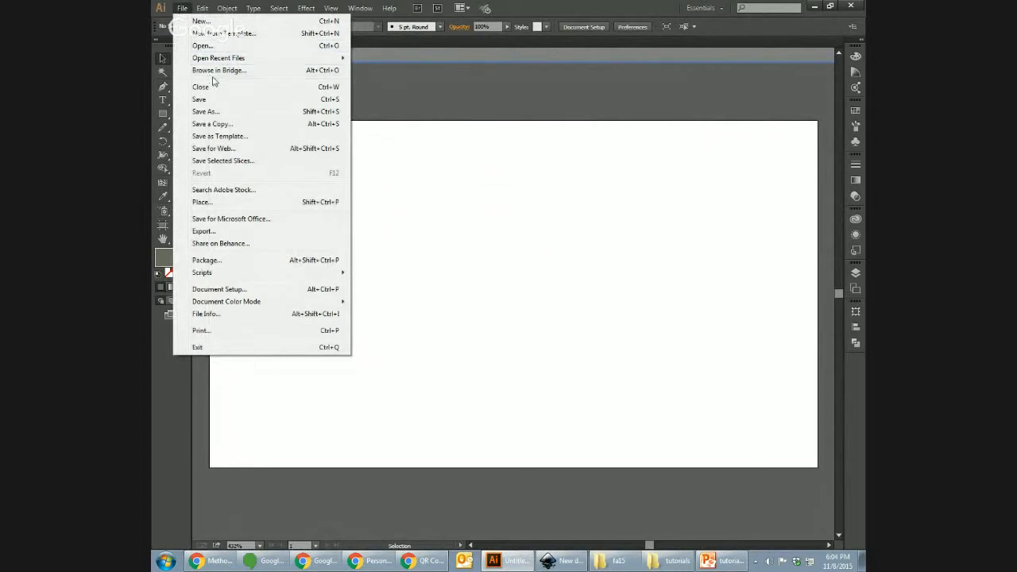
left_click(250, 201)
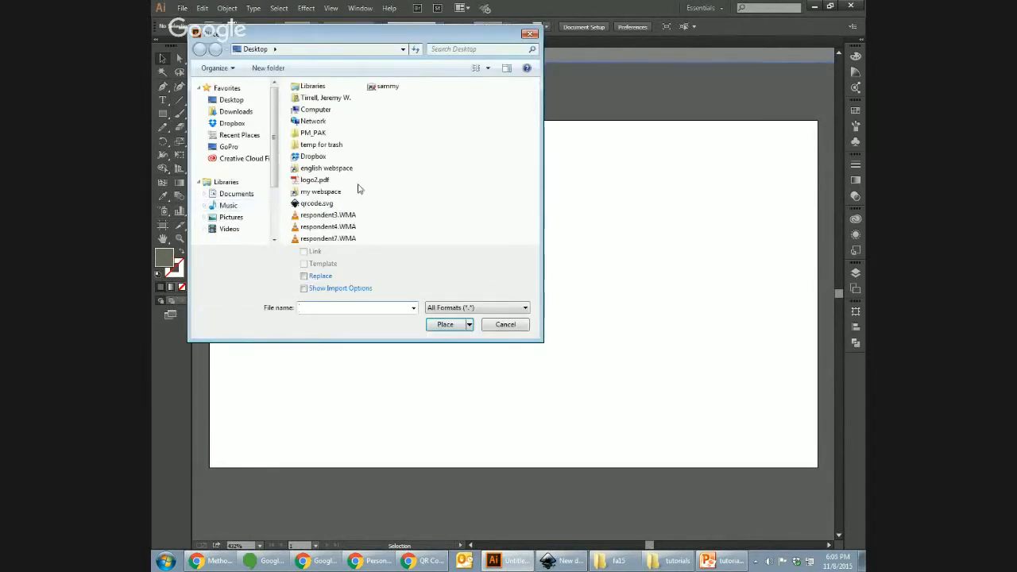
left_click(316, 203)
left_click(458, 324)
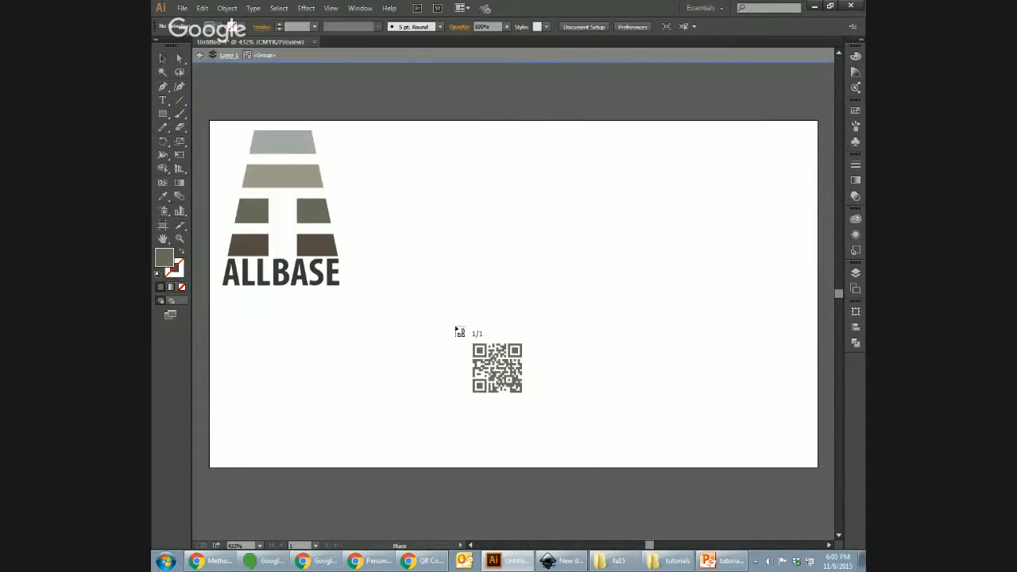
left_click(554, 280)
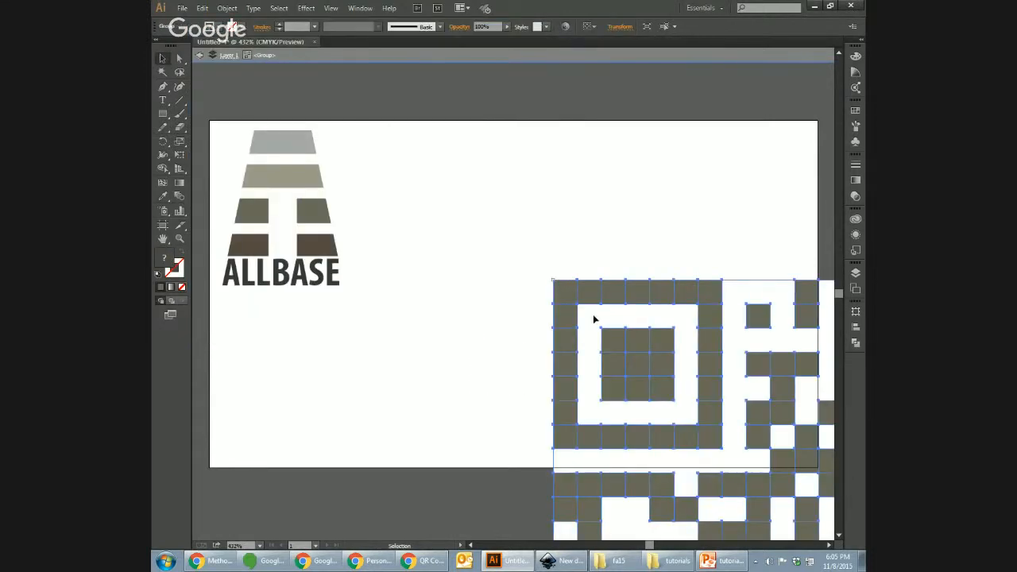
key("ctrl+minus")
key("ctrl+minus")
key("ctrl+minus")
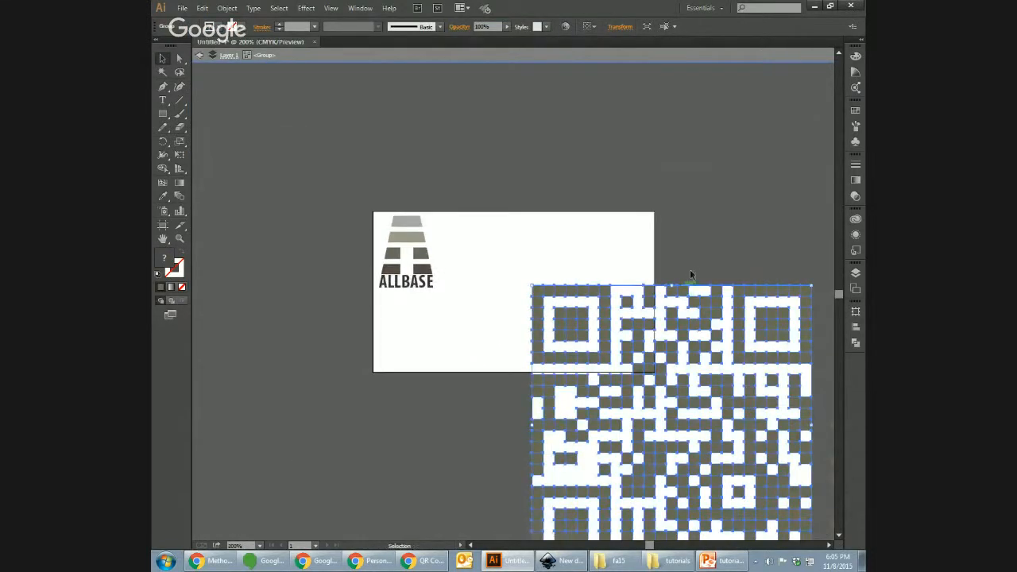
Step: Scale the QR code to about 0.91 in and move it to the card's top-right corner
left_click_drag(706, 325, 696, 257)
left_click_drag(804, 499, 599, 294)
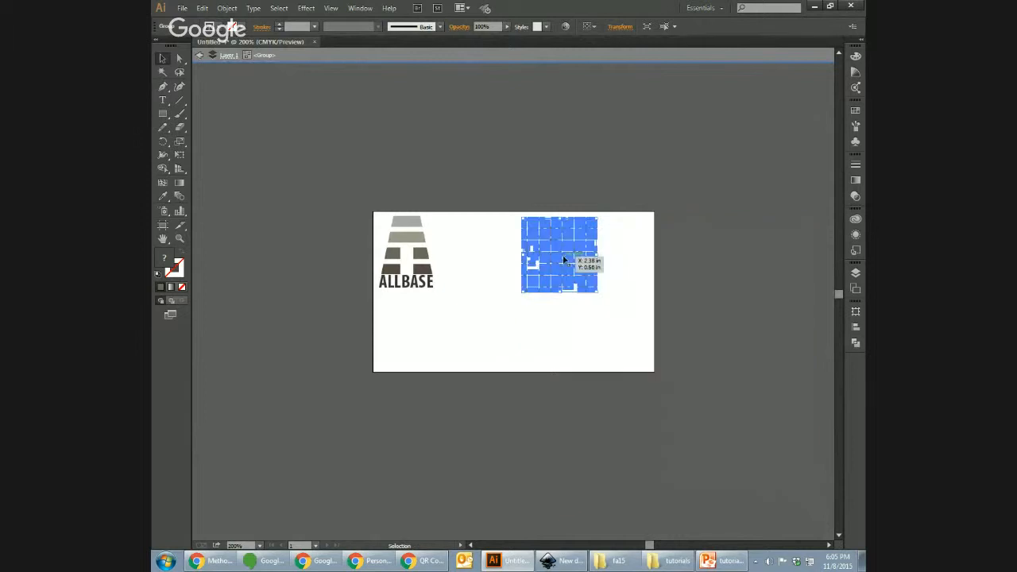
left_click_drag(563, 262, 445, 261)
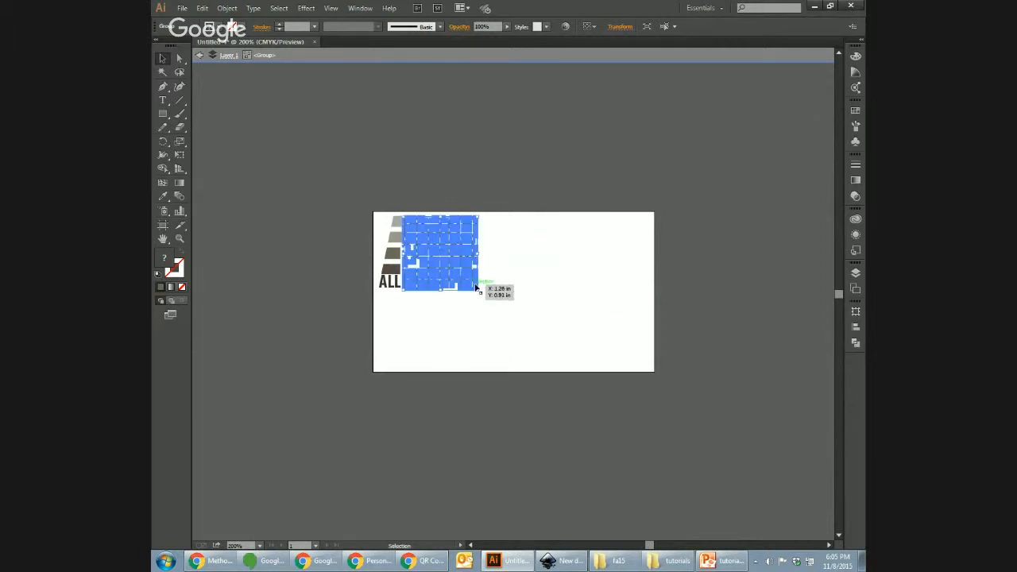
mouse_move(478, 291)
left_mouse_down()
mouse_move(465, 290)
mouse_move(483, 292)
mouse_move(476, 287)
left_mouse_up()
left_click_drag(449, 249, 625, 254)
left_click(678, 301)
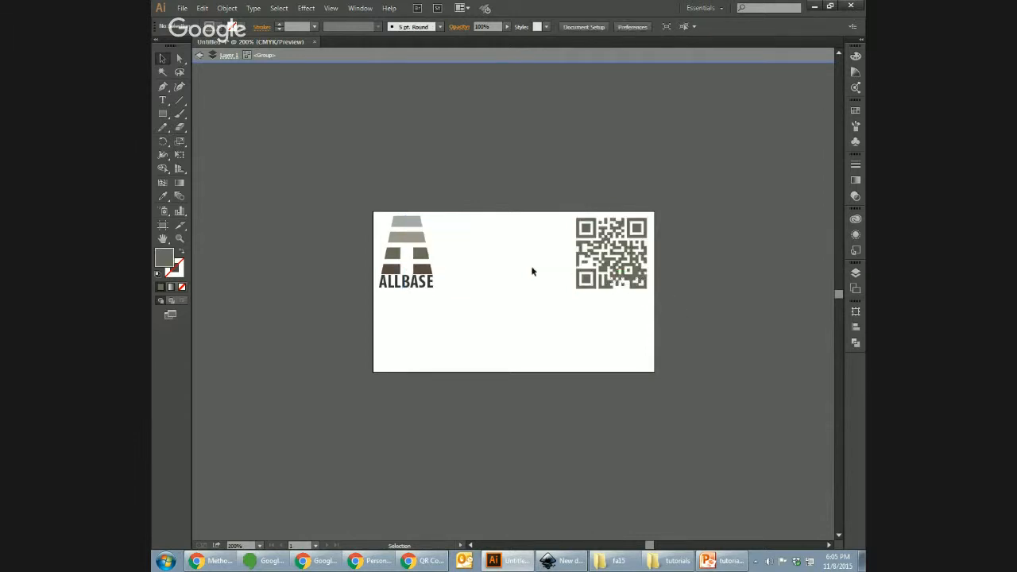
key("ctrl+equal")
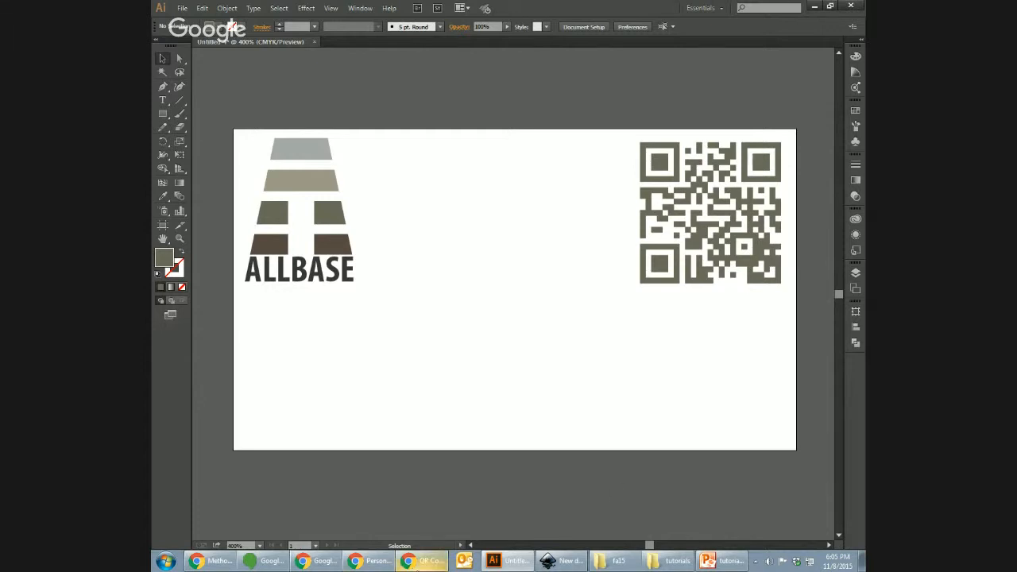
Step: Close the goQR.me download dialog, browse the text, SMS and vCard types, then return to Illustrator
left_click(425, 561)
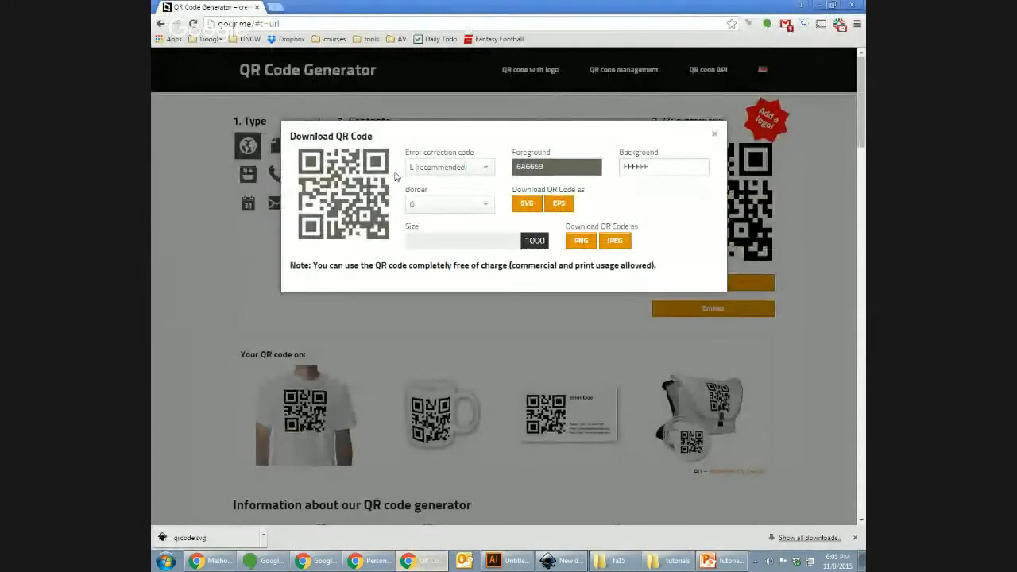
left_click(714, 133)
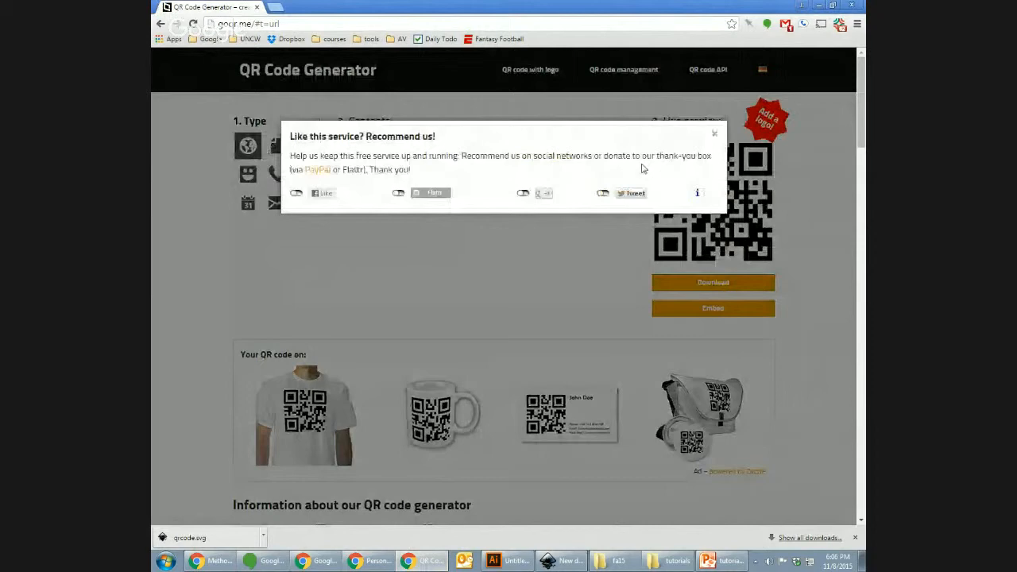
left_click(714, 134)
left_click(278, 151)
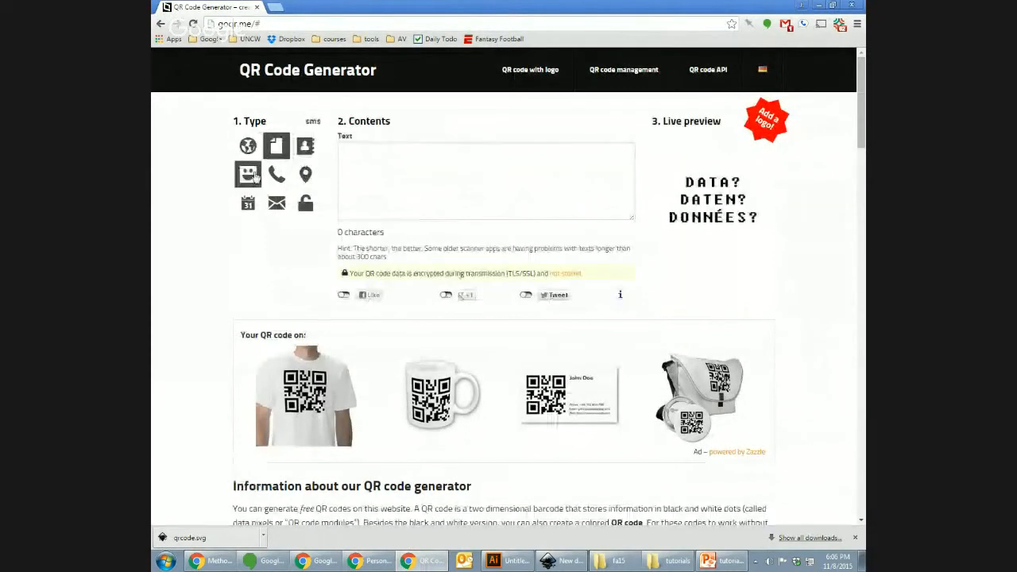
left_click(258, 176)
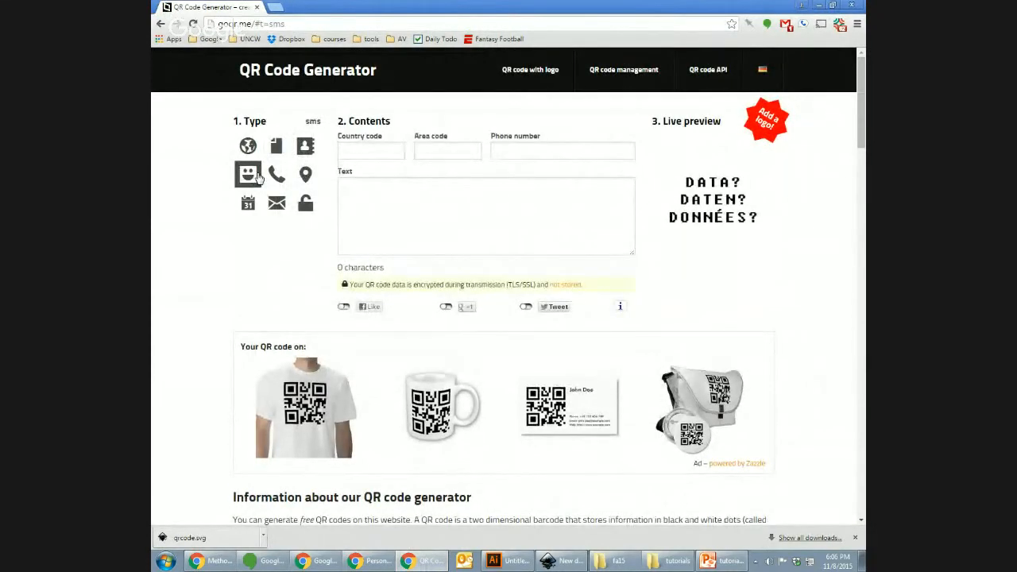
left_click(306, 145)
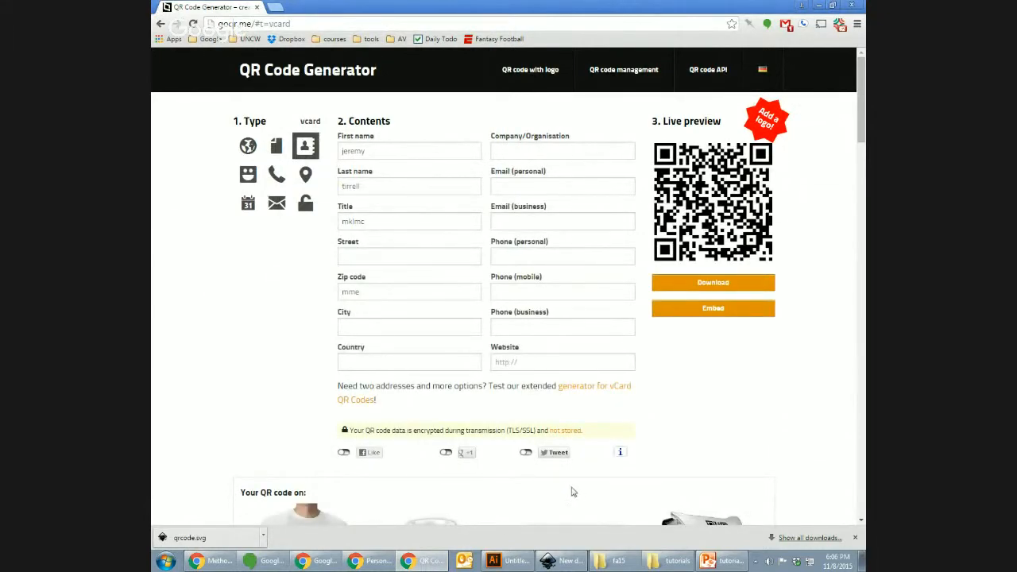
left_click(506, 561)
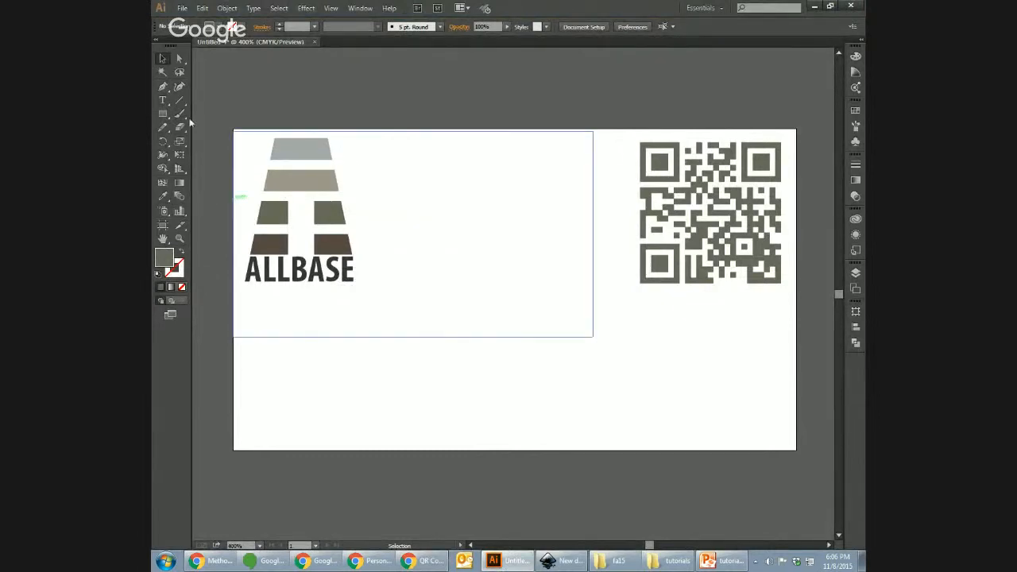
Step: Type the cardholder's name below the logo and make it Bold Condensed
left_click(163, 101)
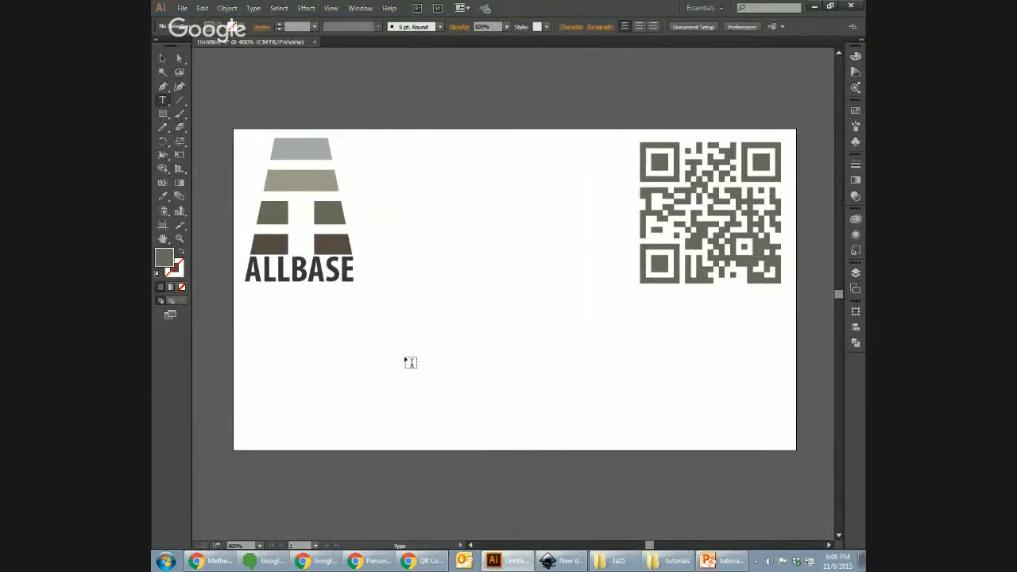
left_click(421, 317)
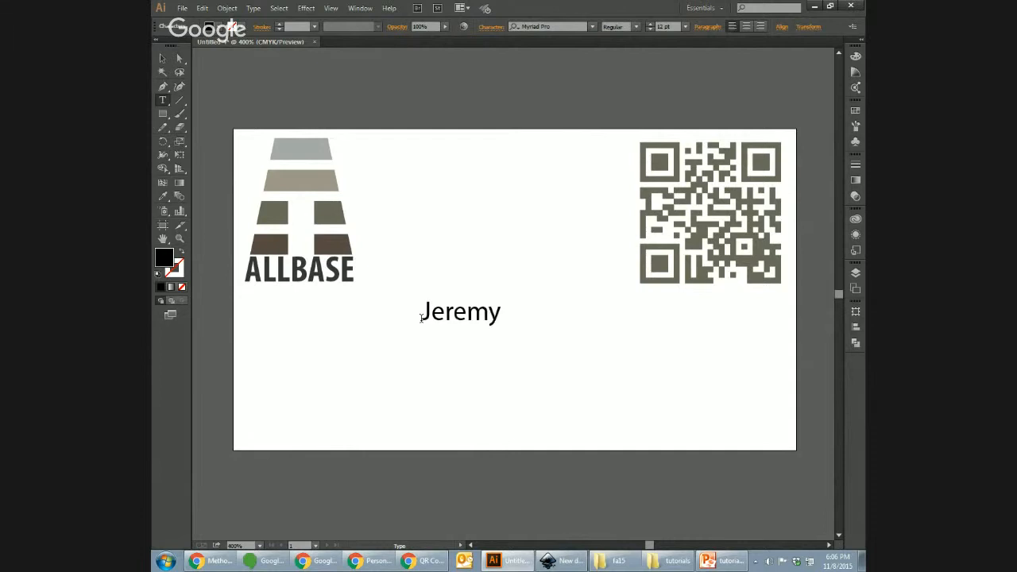
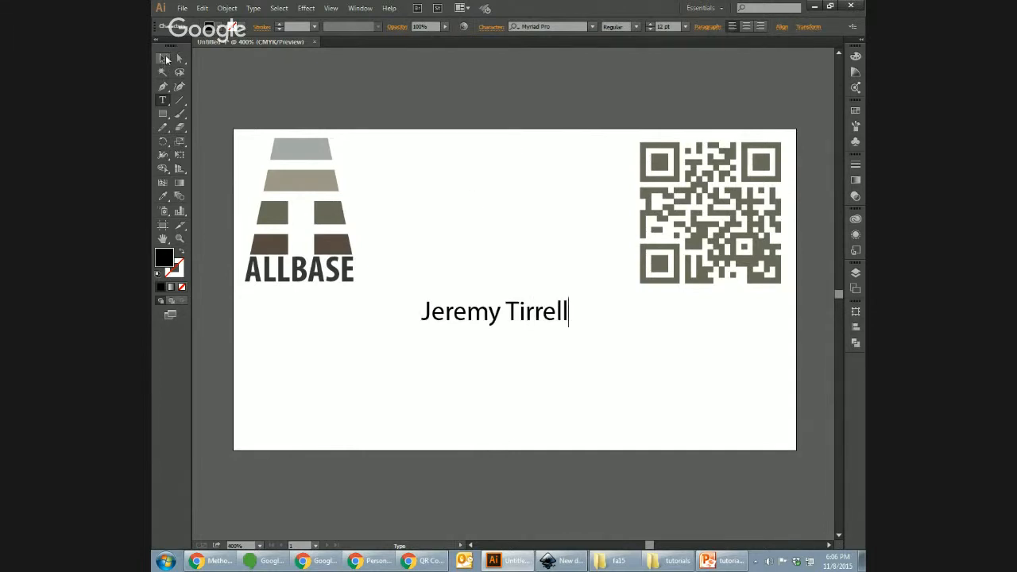
left_click(164, 58)
left_click(635, 26)
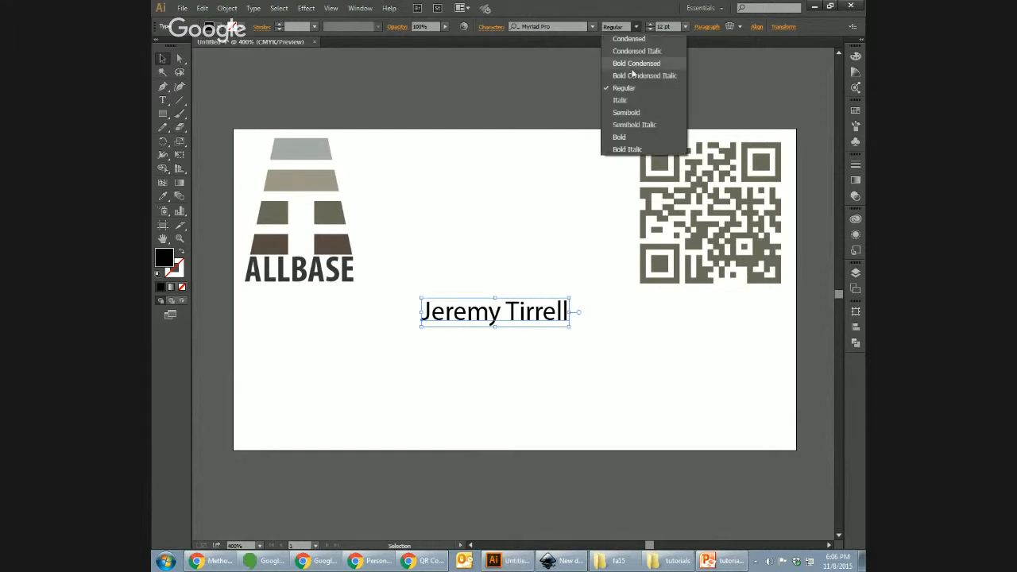
left_click(639, 61)
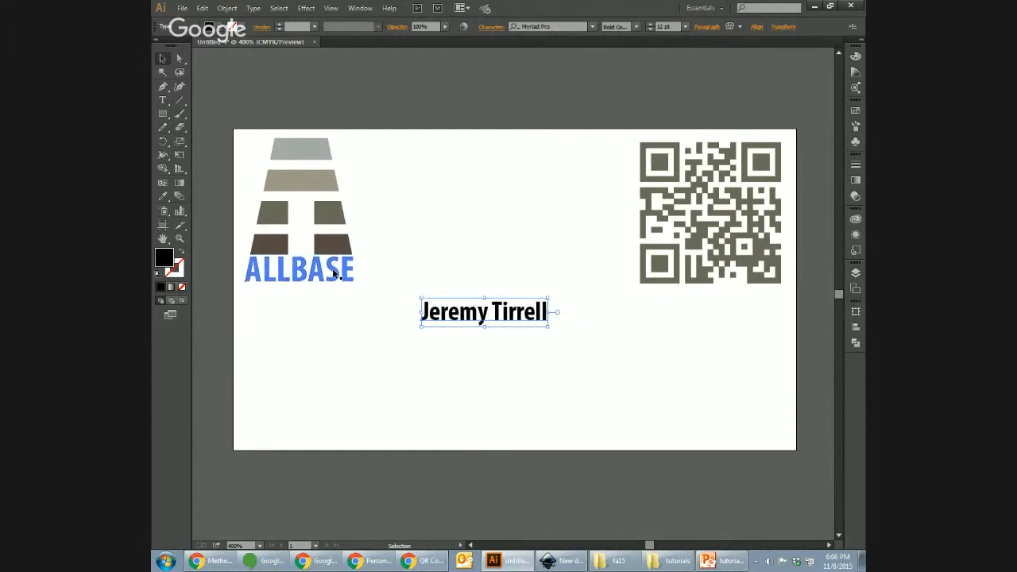
Step: Copy ALLBASE's type style onto the name with the Eyedropper
double_click(504, 313)
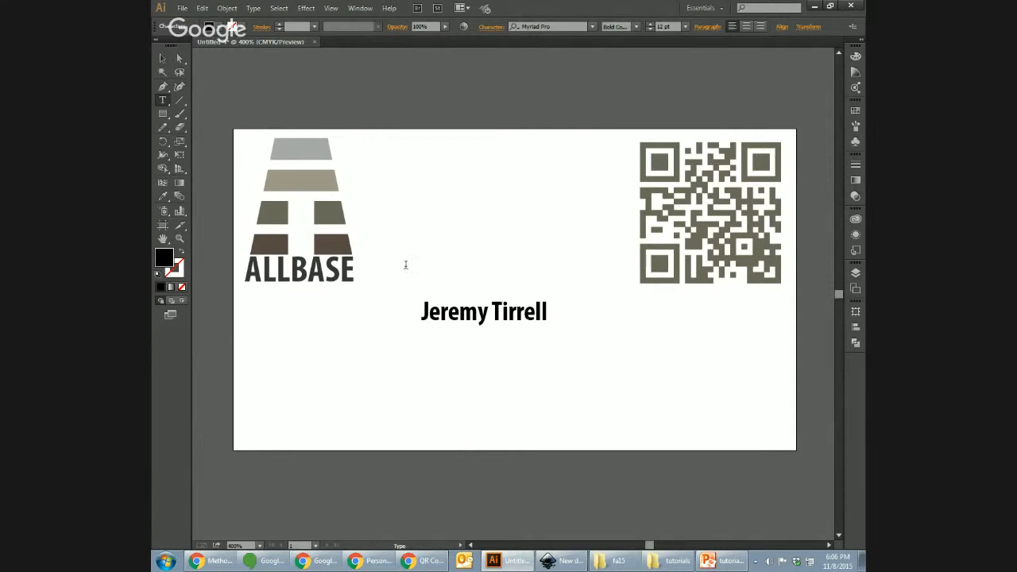
double_click(313, 272)
double_click(311, 270)
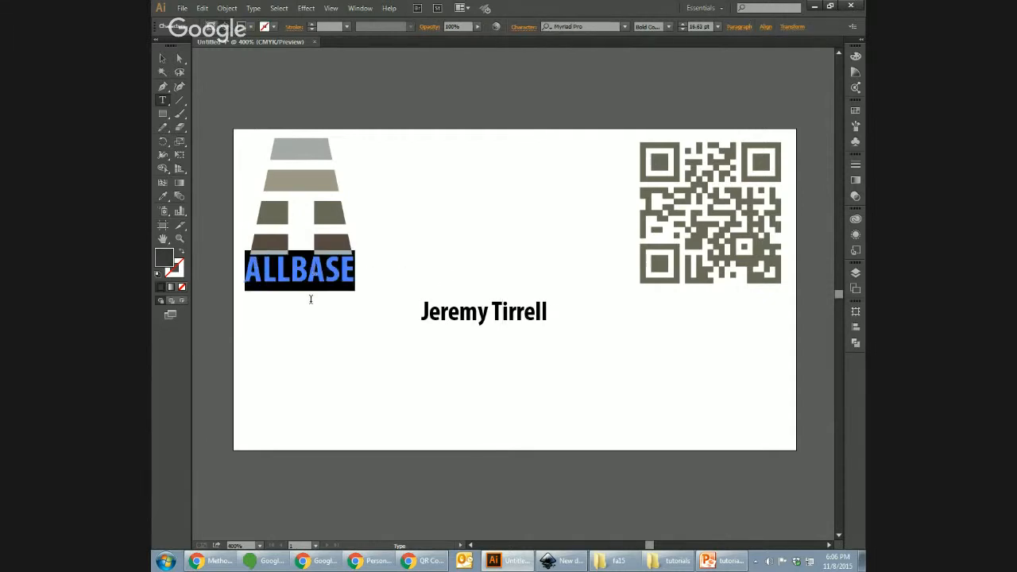
triple_click(484, 312)
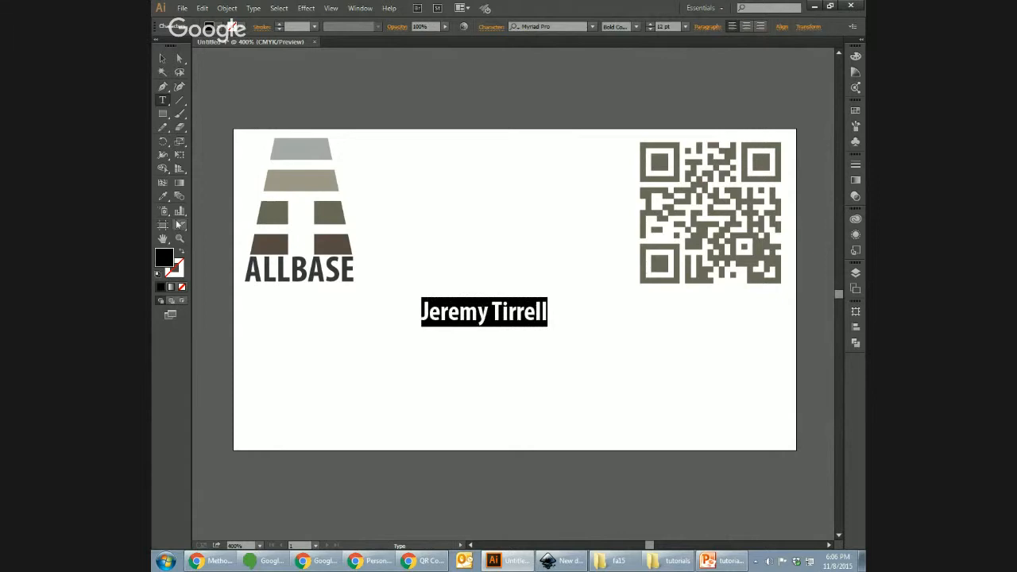
left_click(163, 195)
left_click(261, 270)
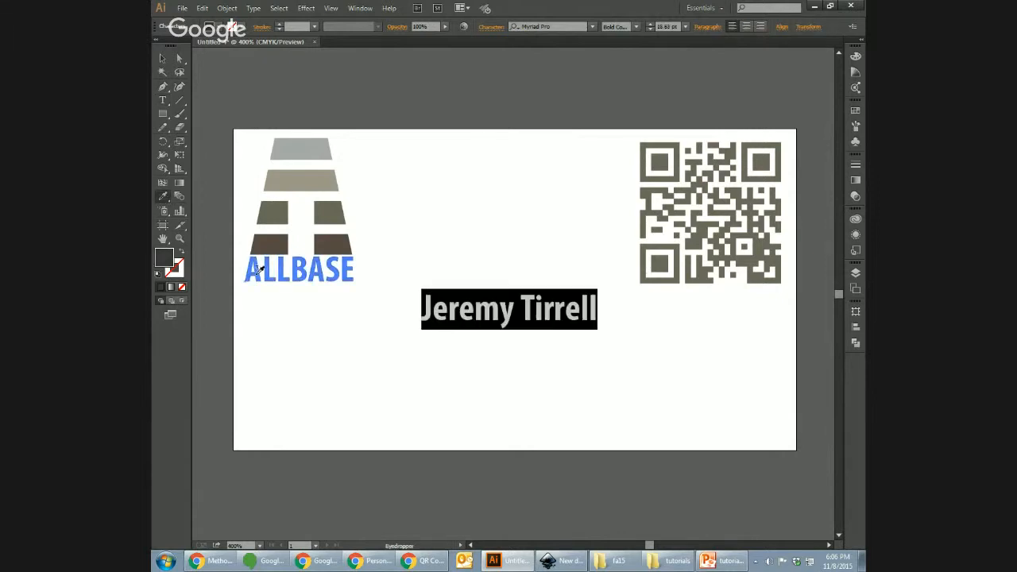
Step: Move the name lower beneath the logo and select it with the logo and QR code
left_click(169, 58)
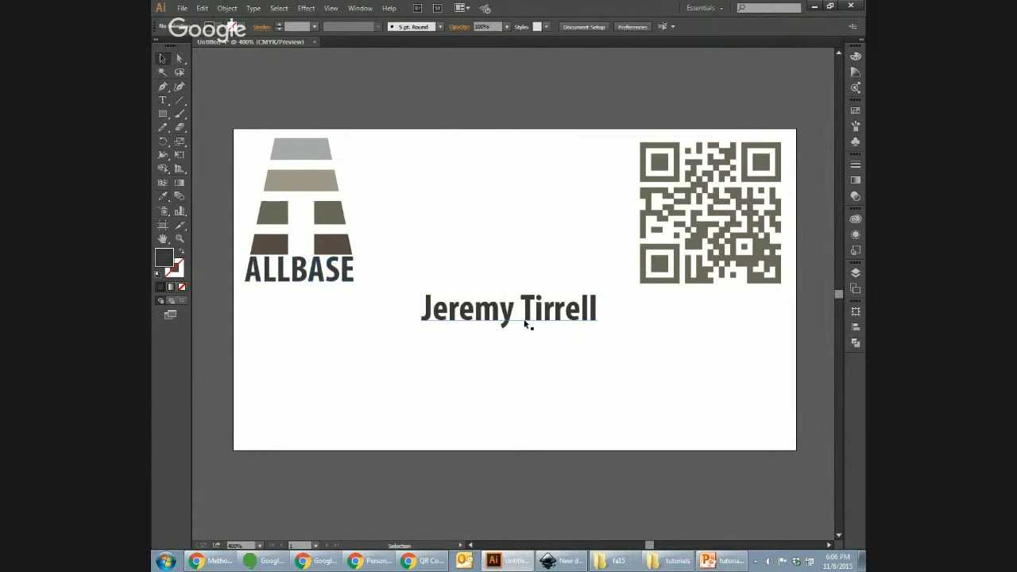
left_click_drag(537, 317, 515, 334)
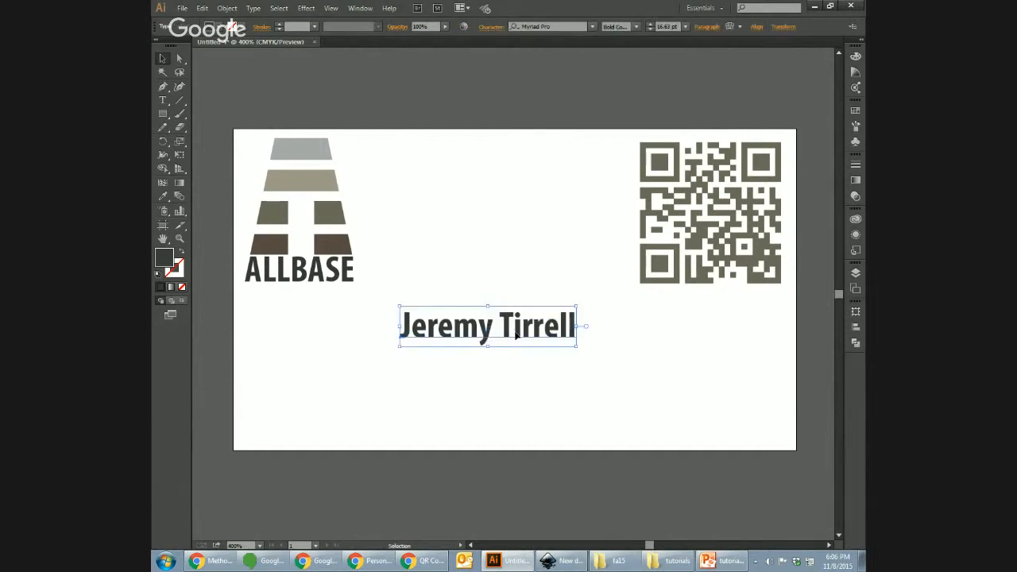
double_click(515, 334)
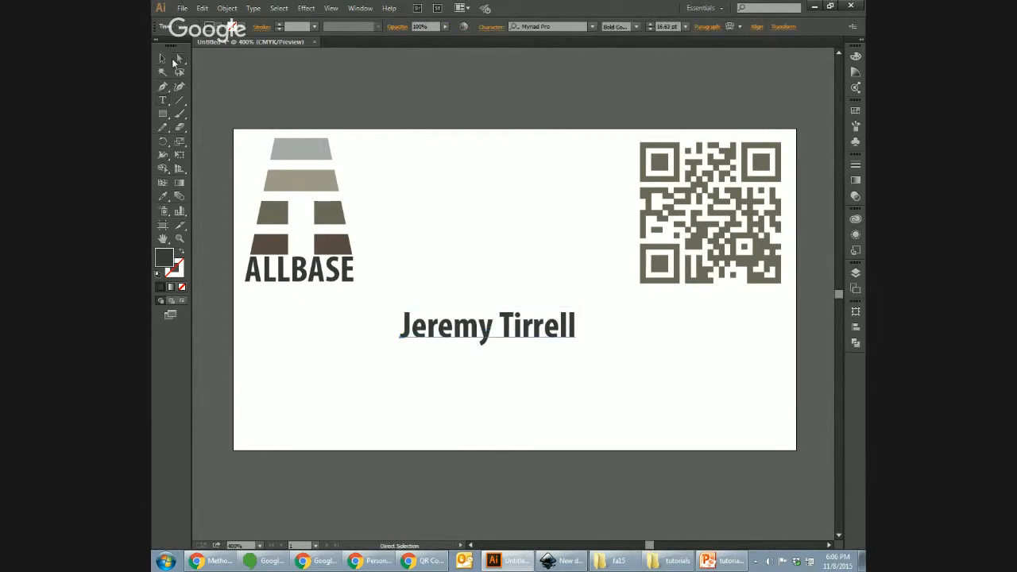
left_click(163, 58)
left_click_drag(496, 321, 502, 361)
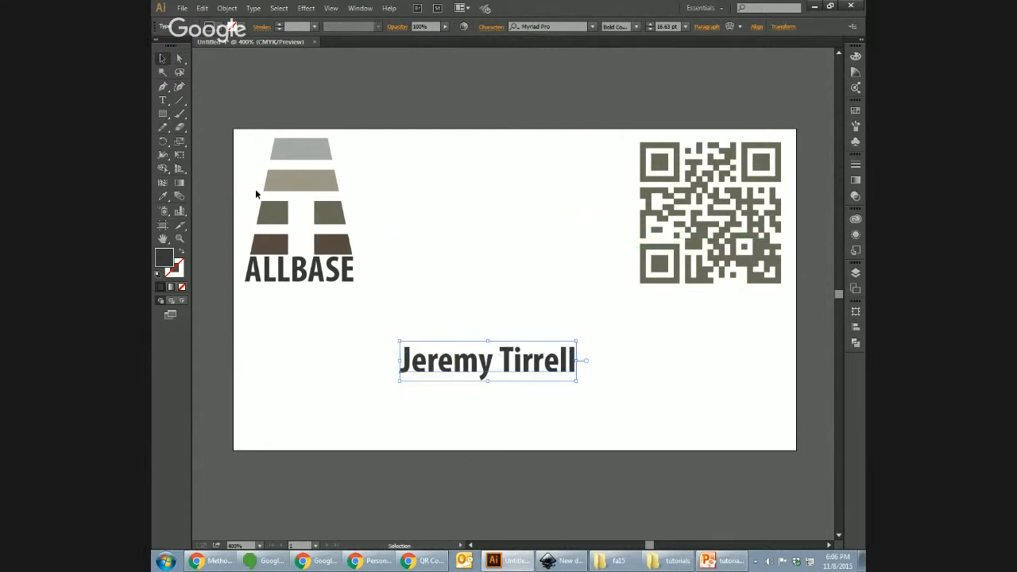
left_click_drag(216, 118, 775, 422)
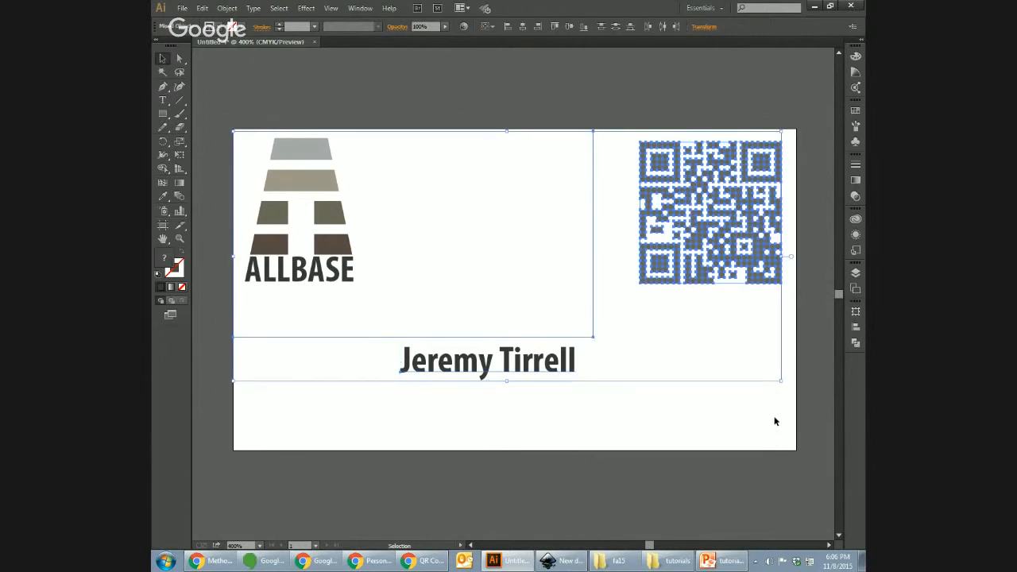
Step: Center the logo, QR code and name horizontally across the card
left_click(856, 327)
left_click(749, 332)
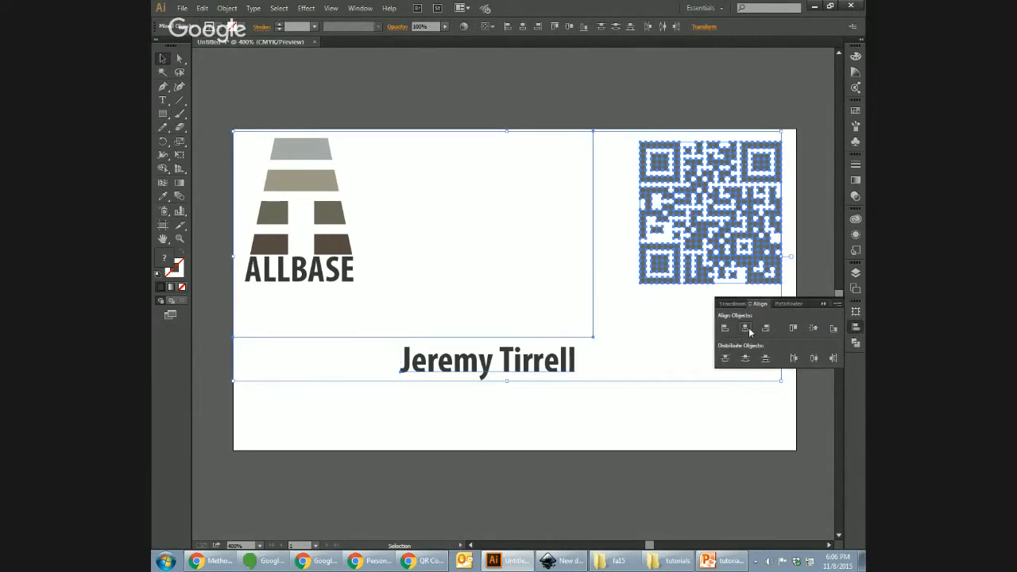
left_click(535, 405)
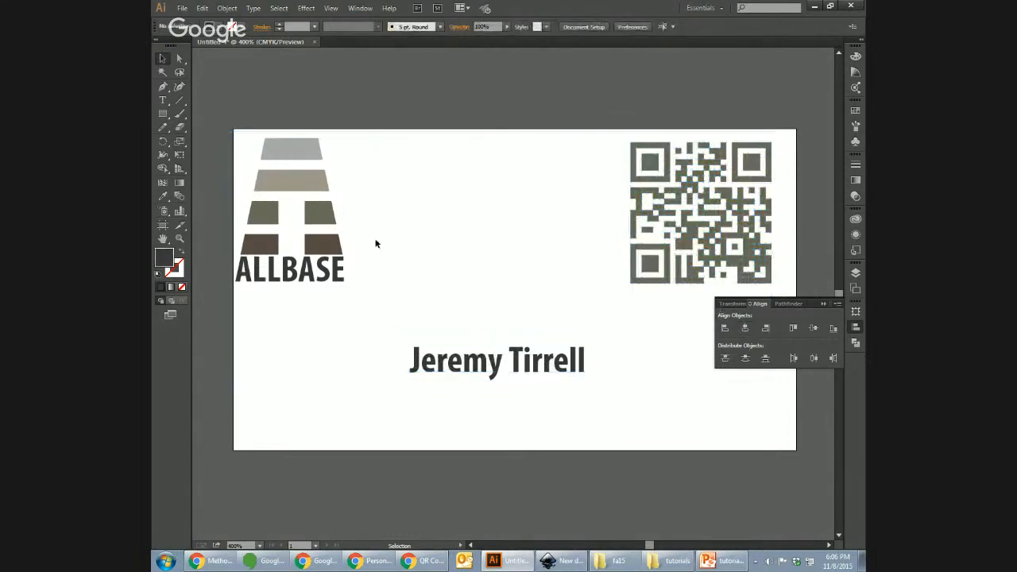
left_click_drag(214, 100, 741, 410)
left_click_drag(692, 231, 676, 203)
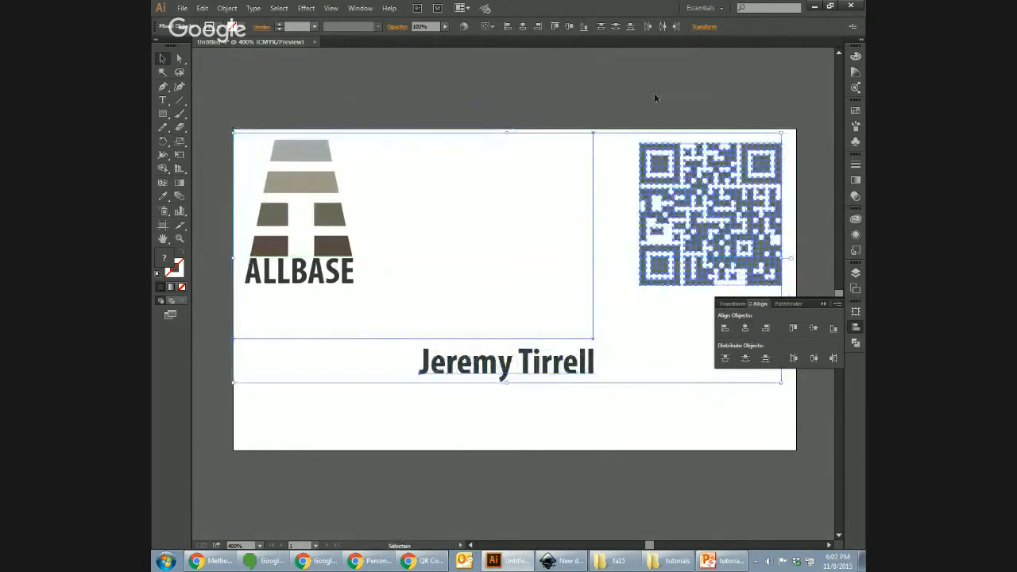
left_click(654, 94)
left_click(822, 305)
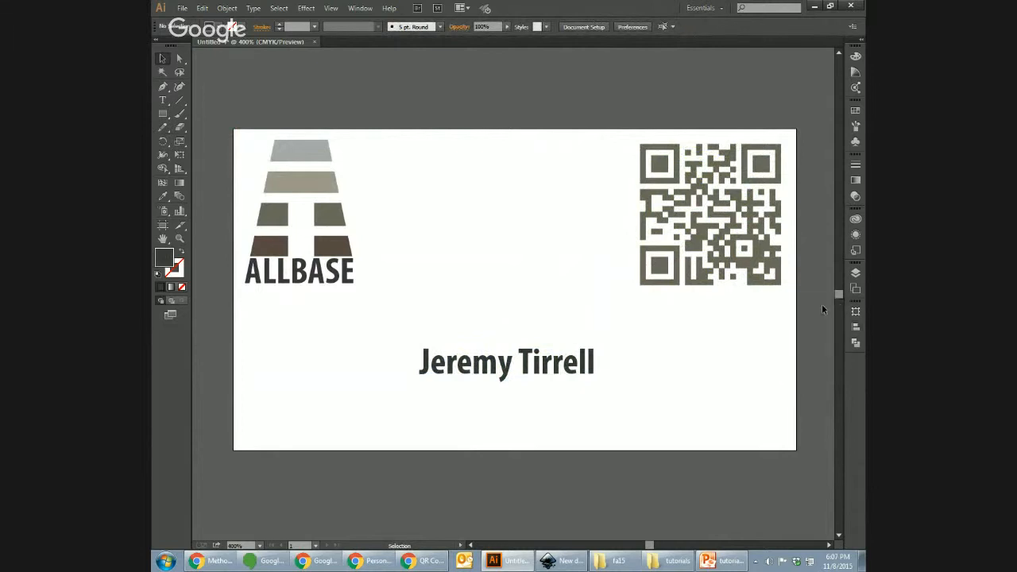
Step: Move the name straight up toward the logo and start a new line after it
left_click_drag(554, 367, 548, 339)
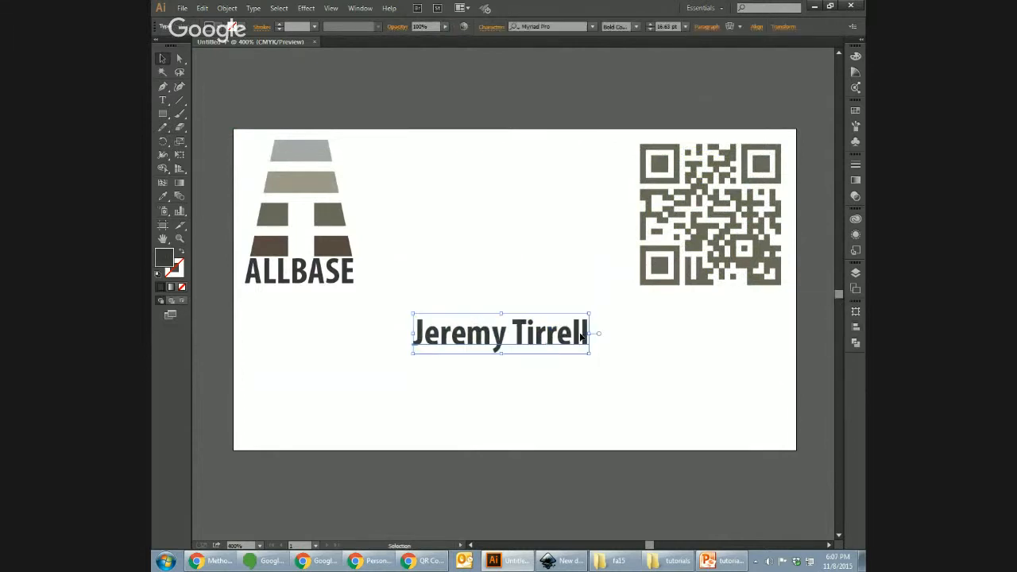
double_click(585, 336)
key("Escape")
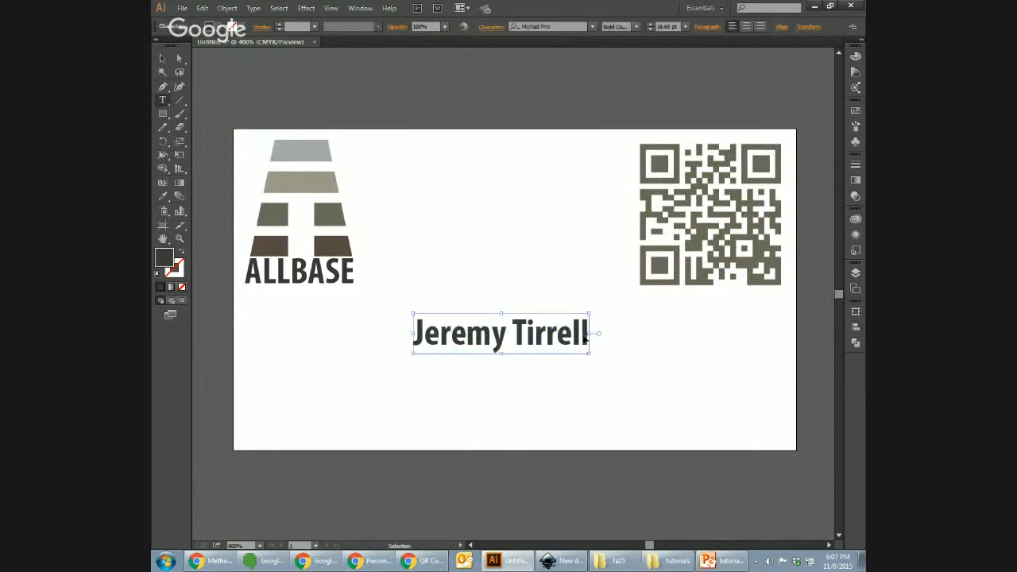
key("ctrl+z")
key("v")
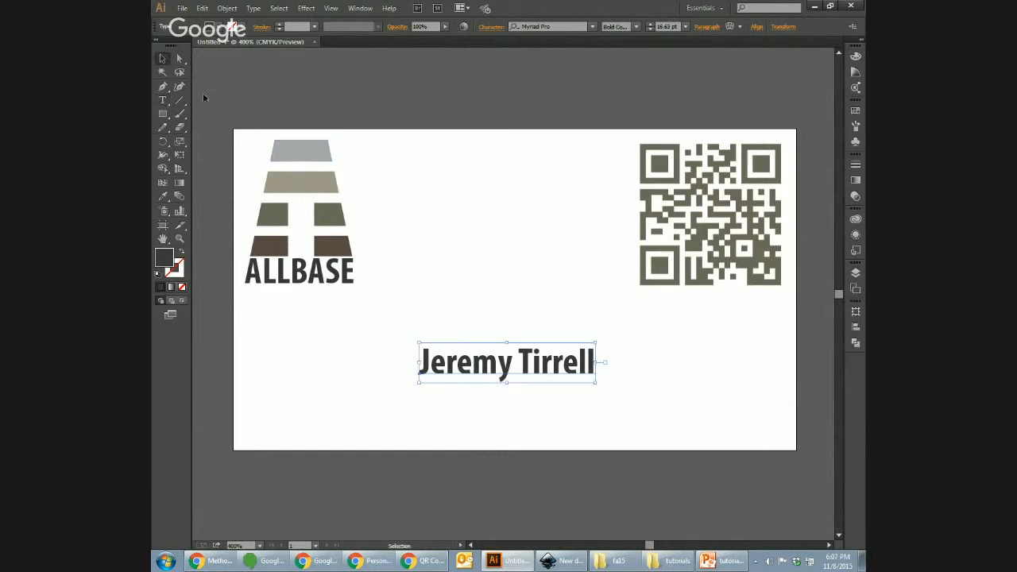
left_click_drag(527, 363, 524, 333)
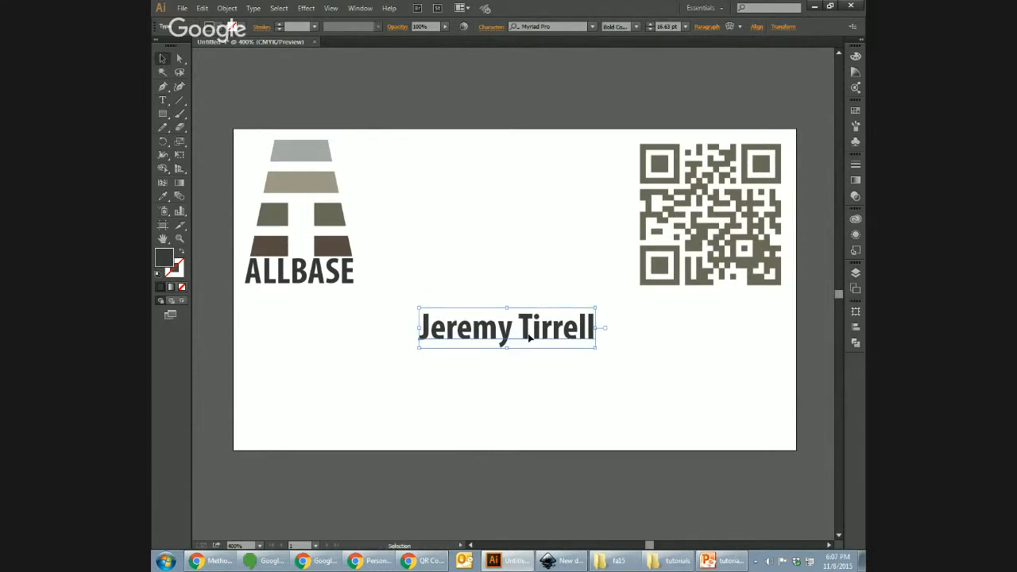
key("t")
key("Right")
key("Right")
key("Right")
key("Right")
key("Right")
key("Right")
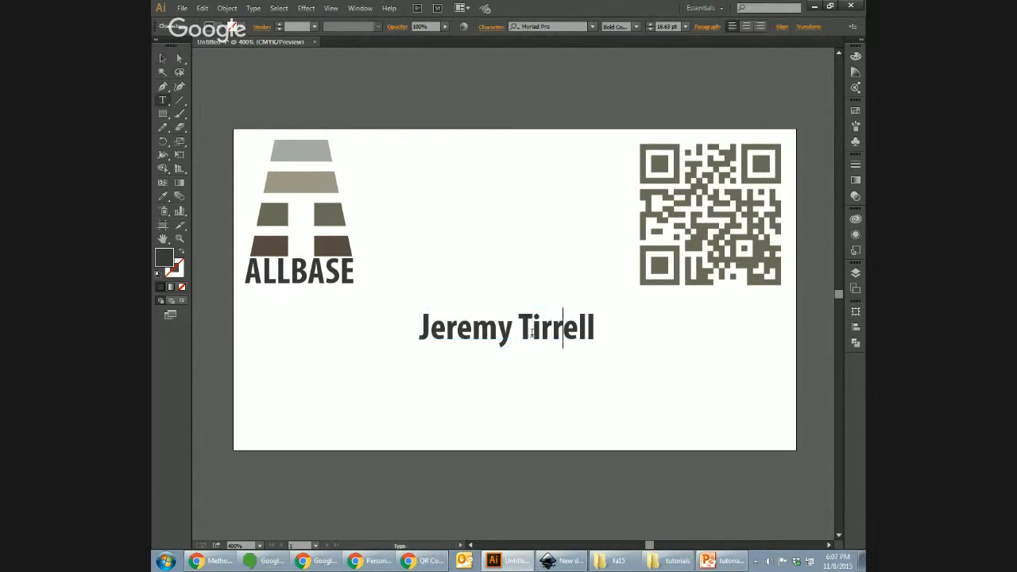
key("Return")
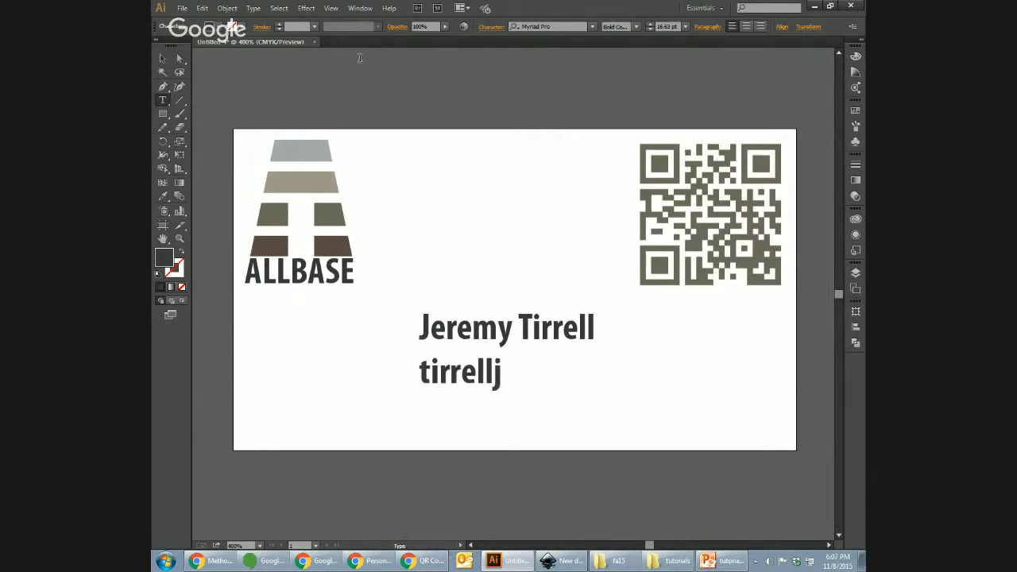
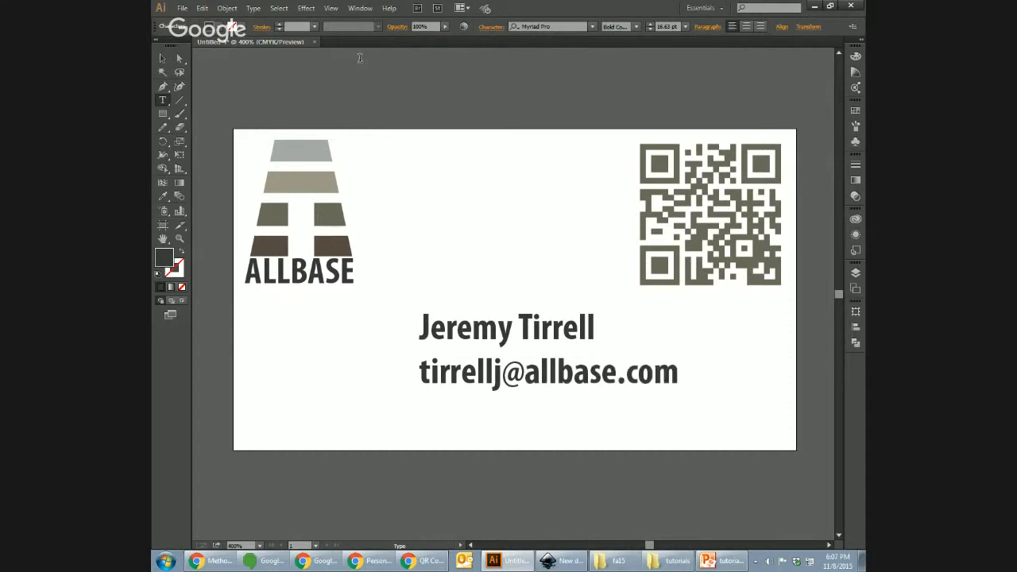
Step: Type the e-mail address on the new line, set in smaller Regular type
key("shift+Up")
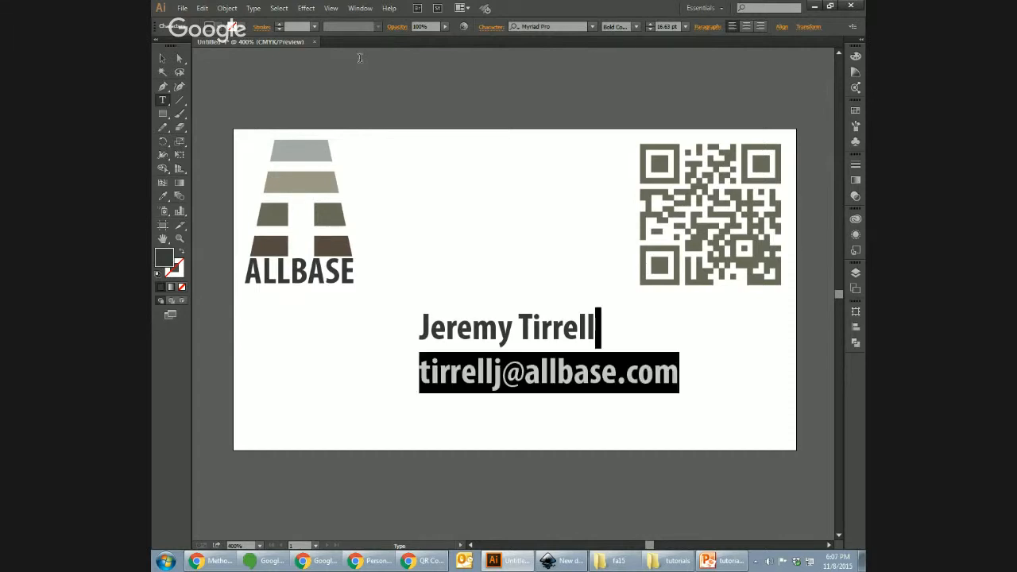
key("shift+Right")
key("shift+Right")
key("shift+Left")
left_click(686, 27)
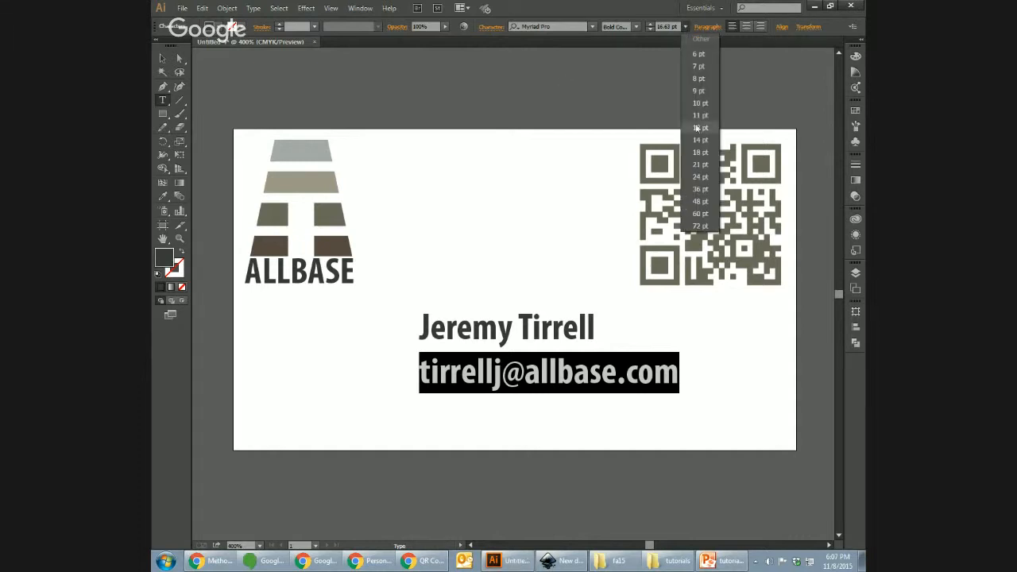
left_click(707, 150)
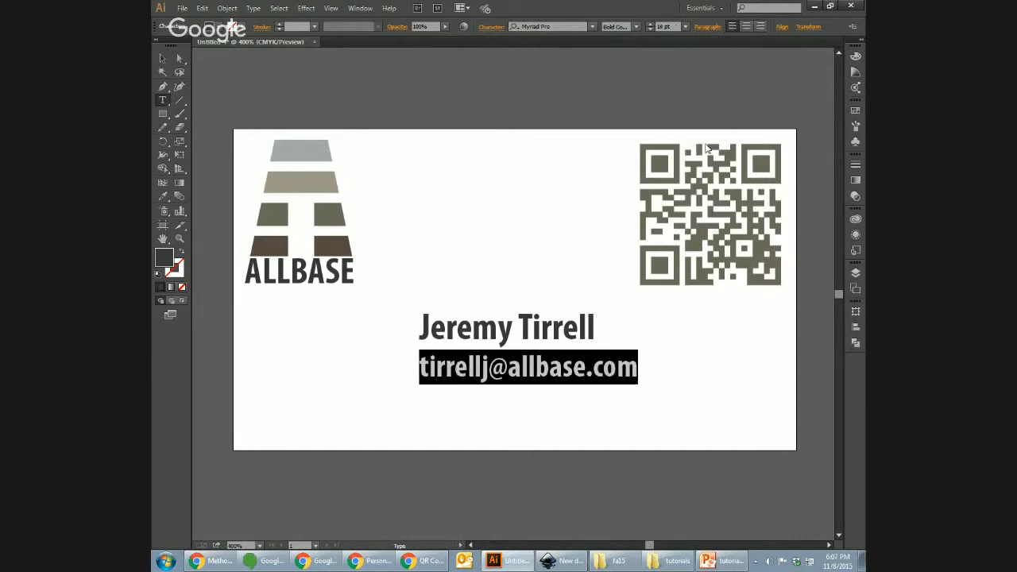
left_click(636, 26)
left_click(640, 93)
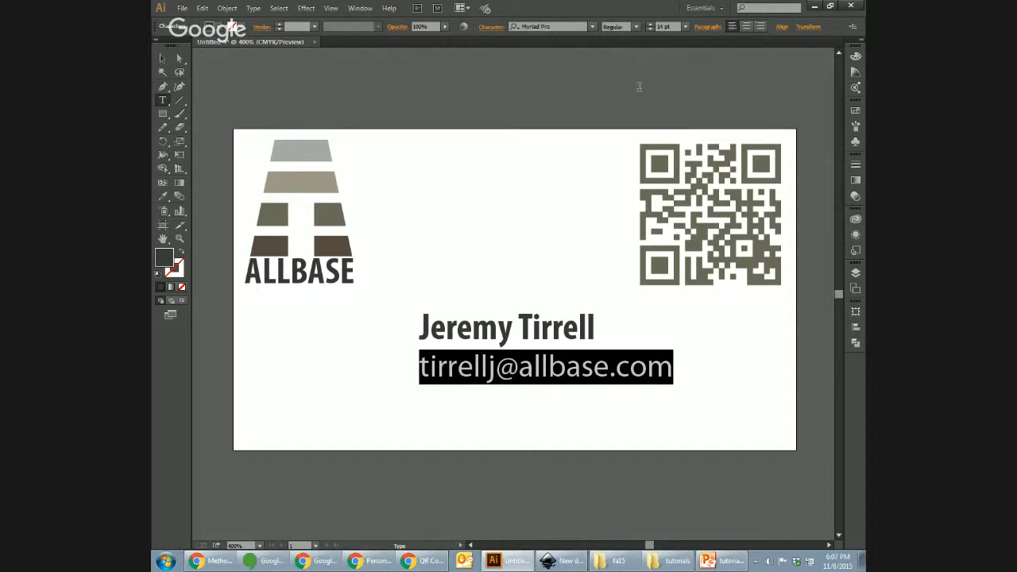
left_click(686, 27)
left_click(699, 103)
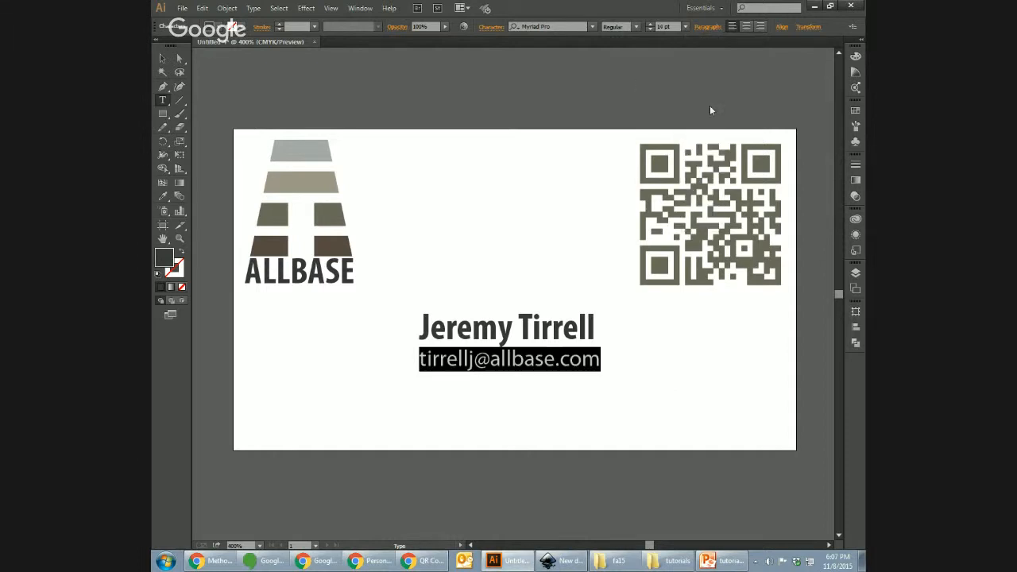
left_click(163, 59)
left_click(360, 121)
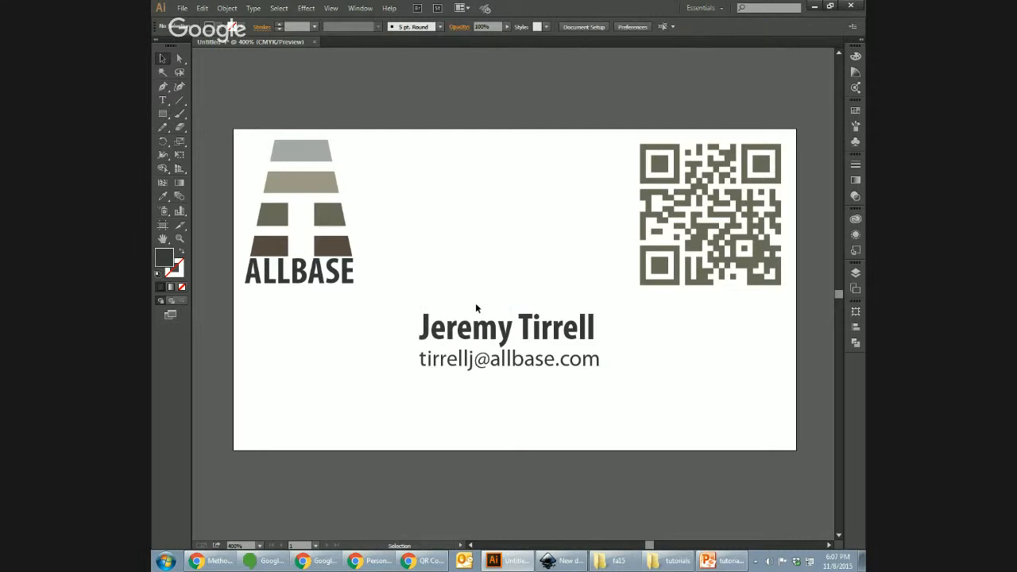
Step: Give the e-mail line the grey of the logo's top bar with the Eyedropper
double_click(460, 358)
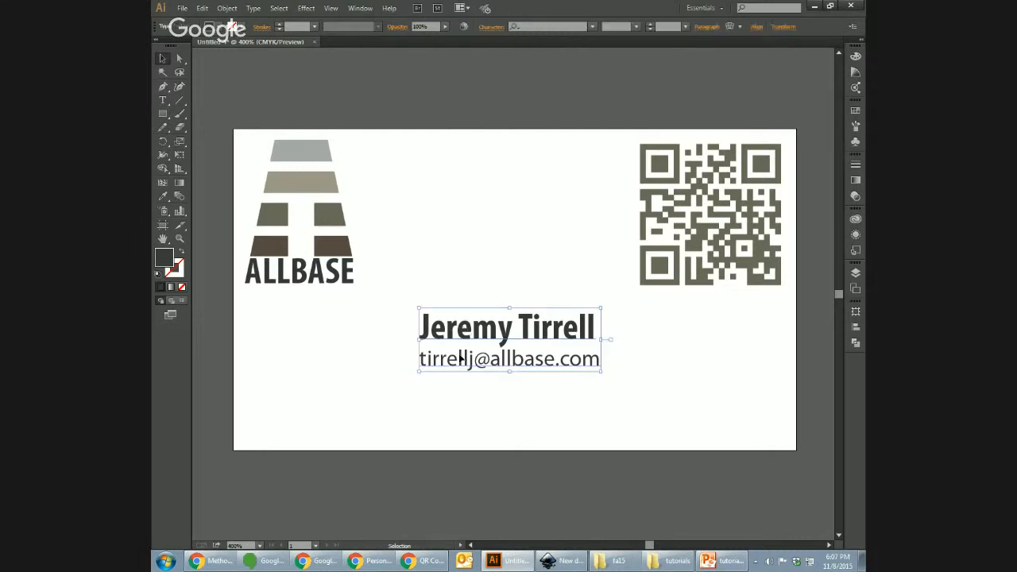
triple_click(460, 359)
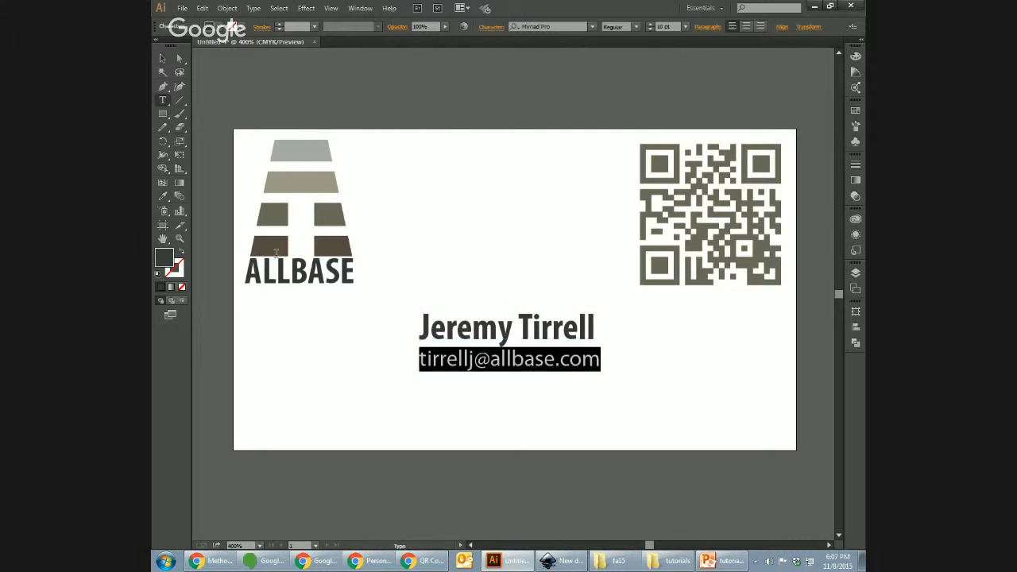
left_click(163, 195)
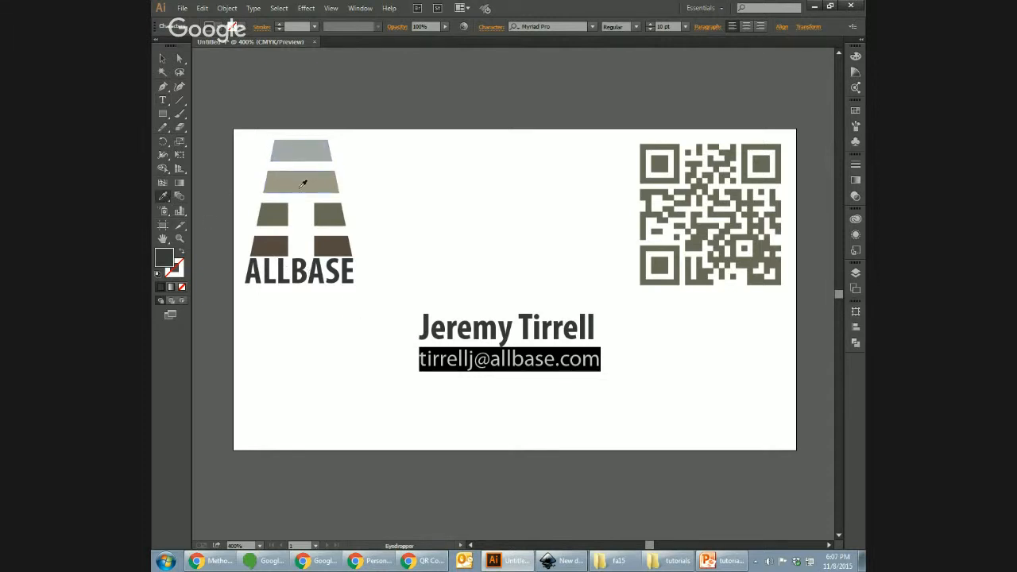
left_click(300, 150)
left_click(163, 58)
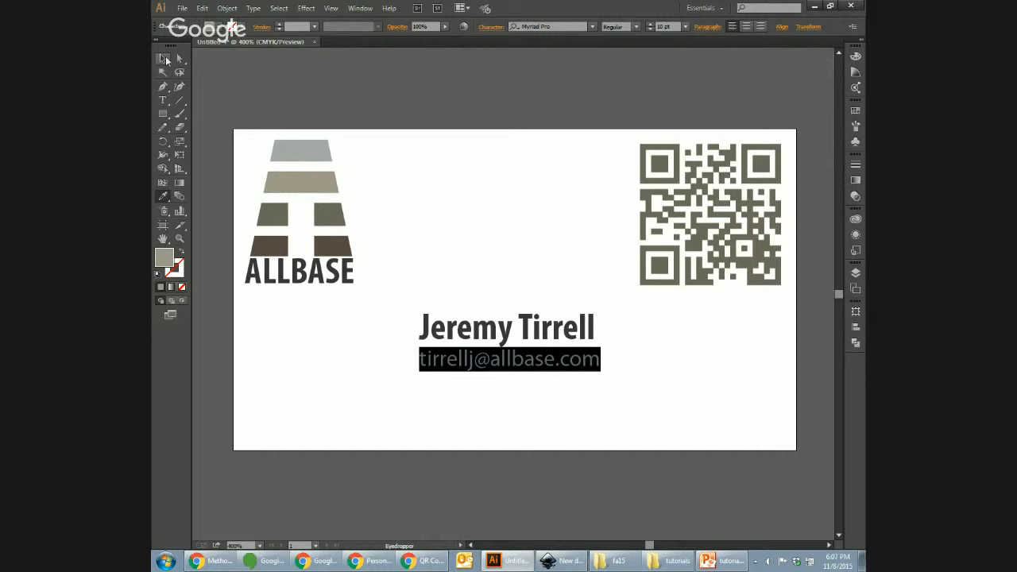
left_click(460, 94)
Step: Recolour the e-mail line with the logo's dark brown instead
double_click(511, 363)
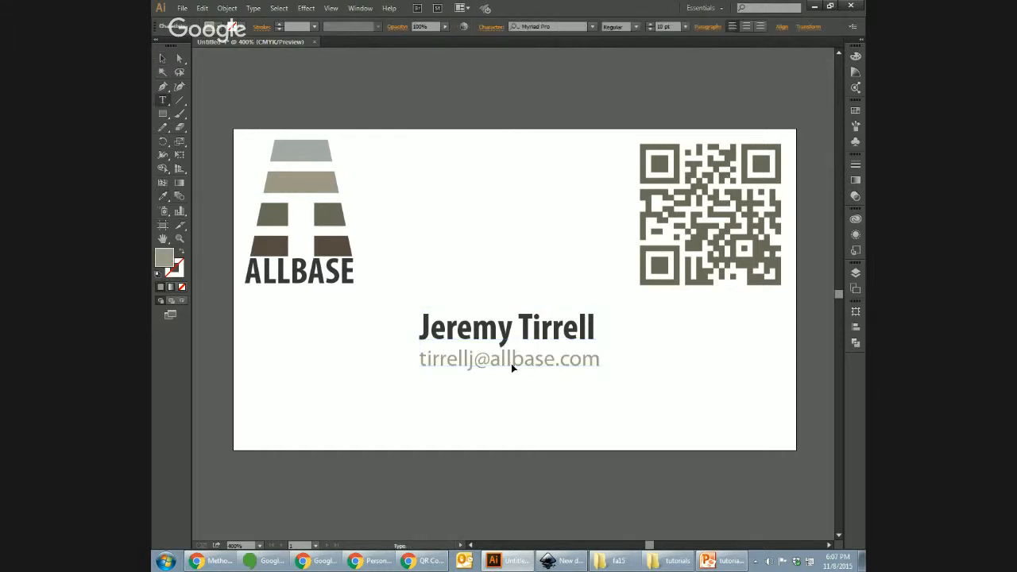
key("ctrl+a")
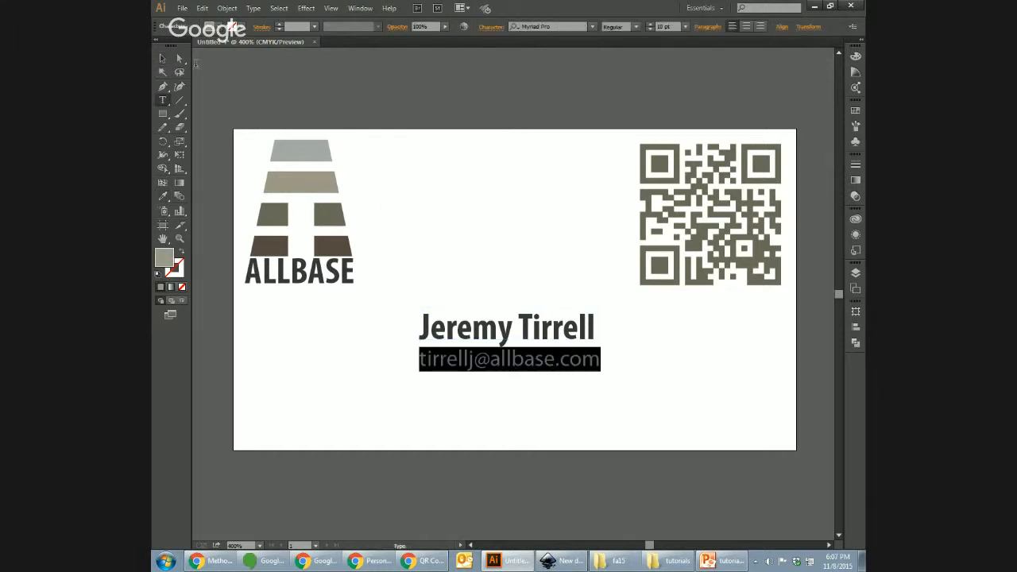
left_click(163, 196)
left_click(277, 246)
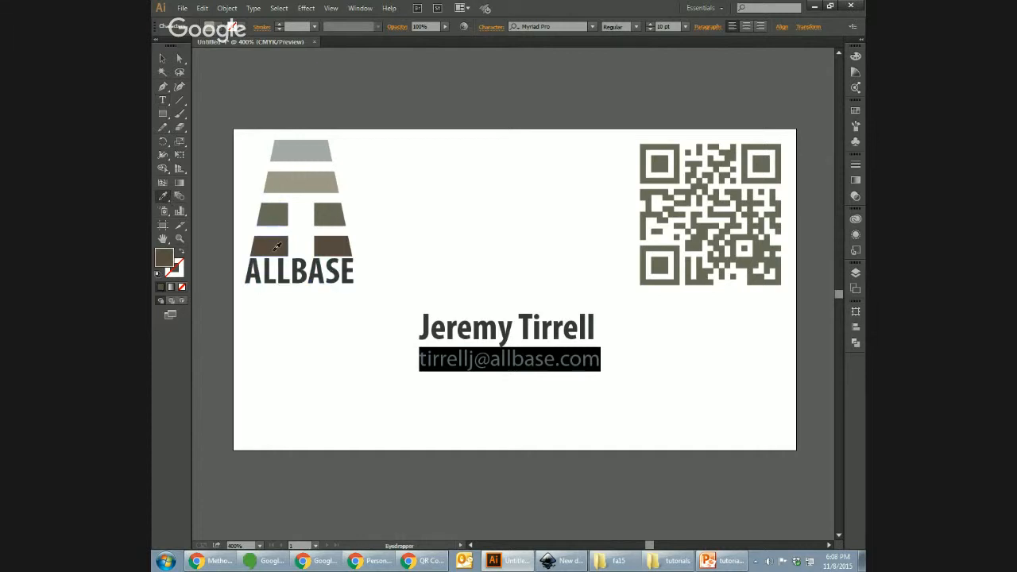
left_click(163, 58)
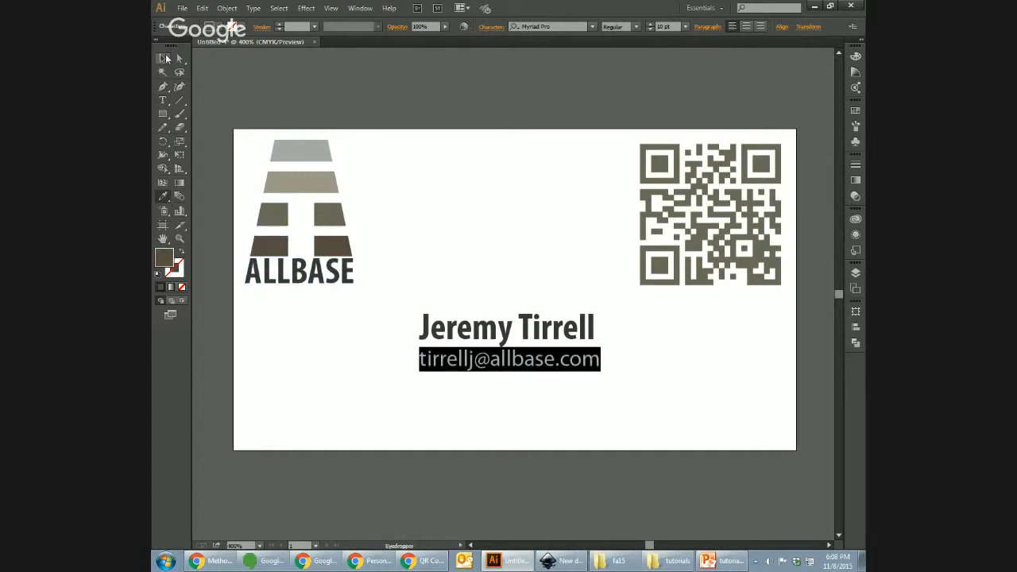
left_click(452, 82)
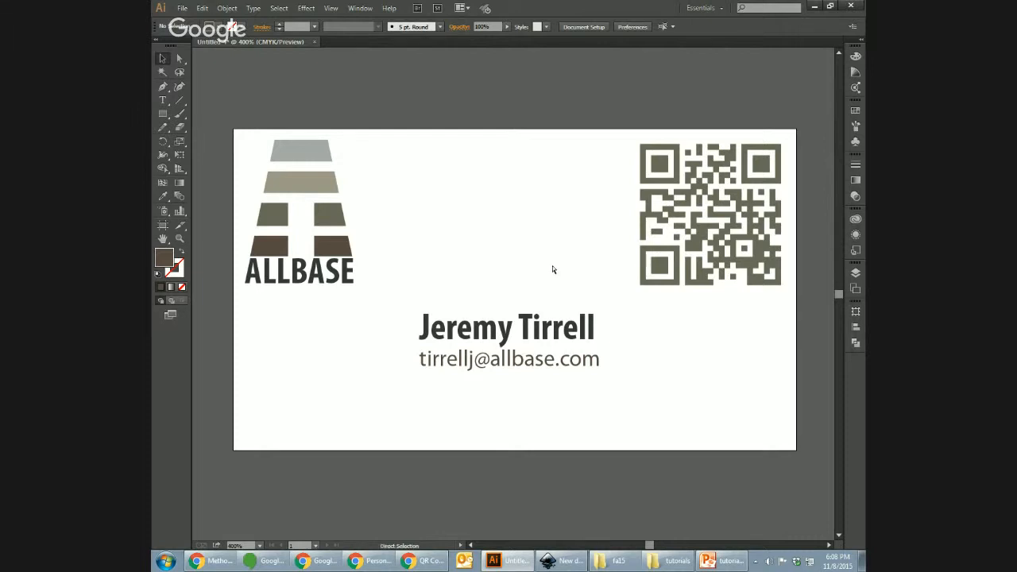
key("ctrl+minus")
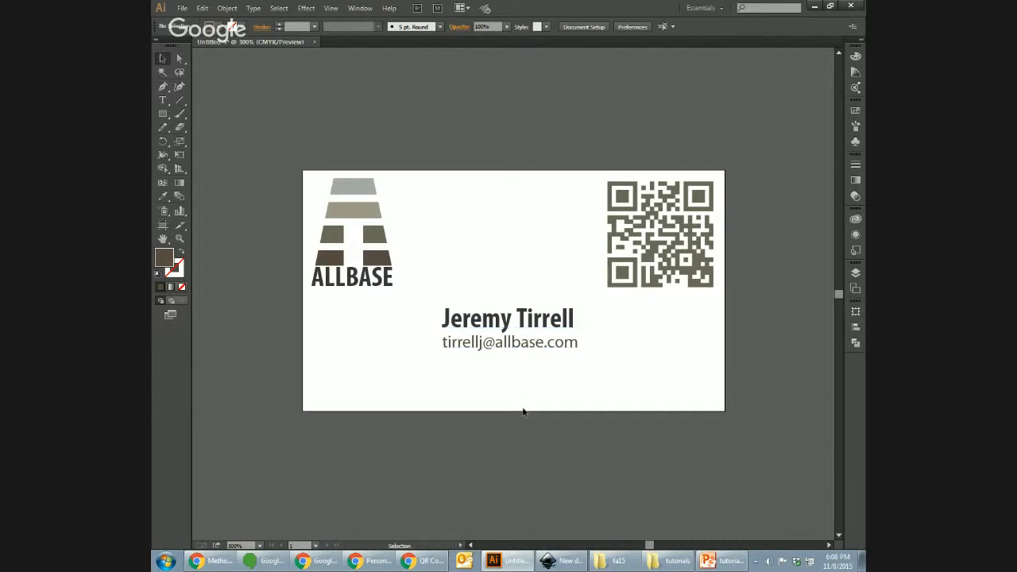
left_click(423, 561)
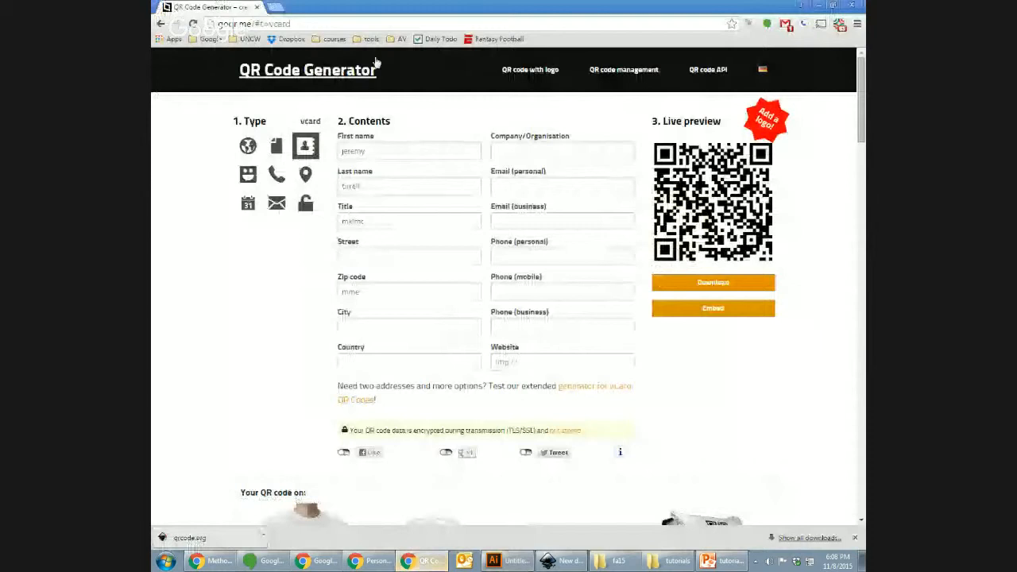
left_click(163, 26)
left_click(163, 26)
left_click(163, 26)
left_click(163, 26)
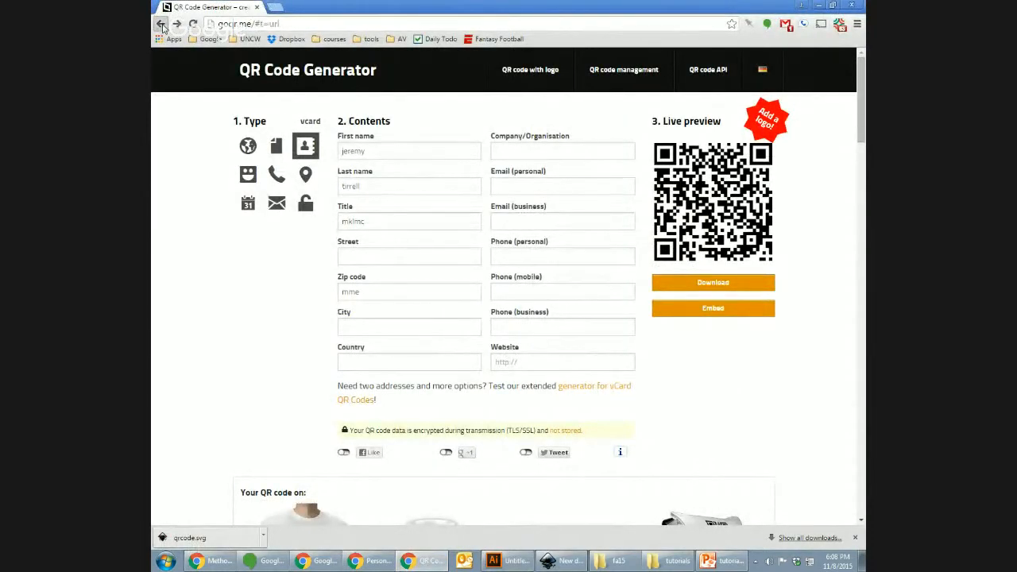
left_click(162, 26)
left_click(163, 26)
right_click(162, 26)
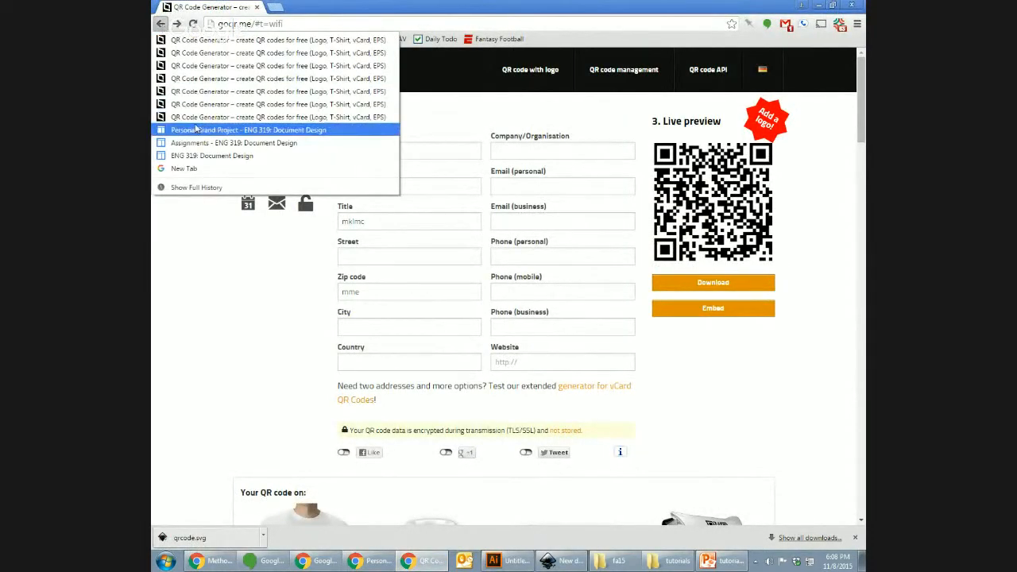
left_click(235, 129)
left_click_drag(860, 360, 861, 243)
triple_click(548, 254)
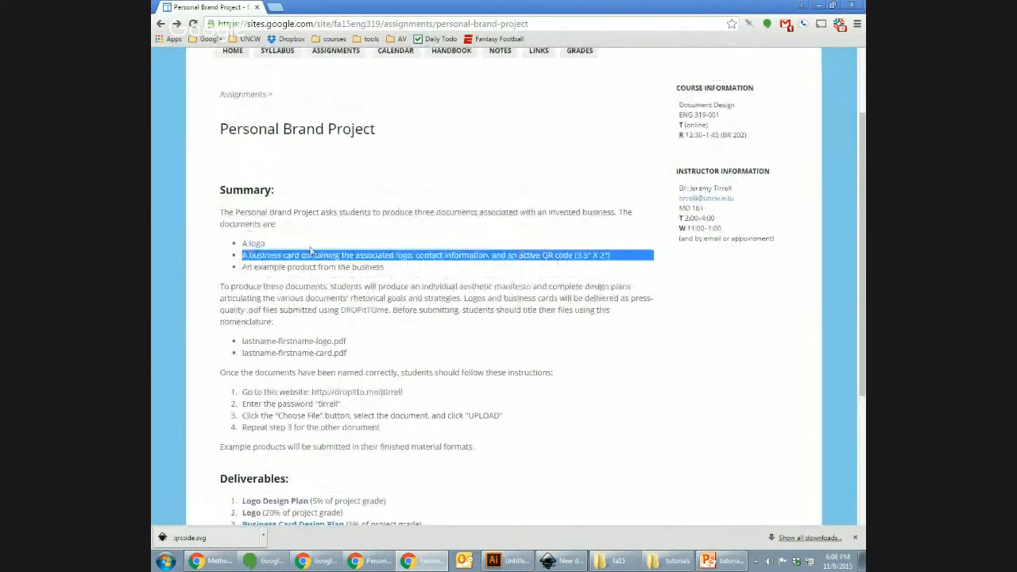
left_click(508, 561)
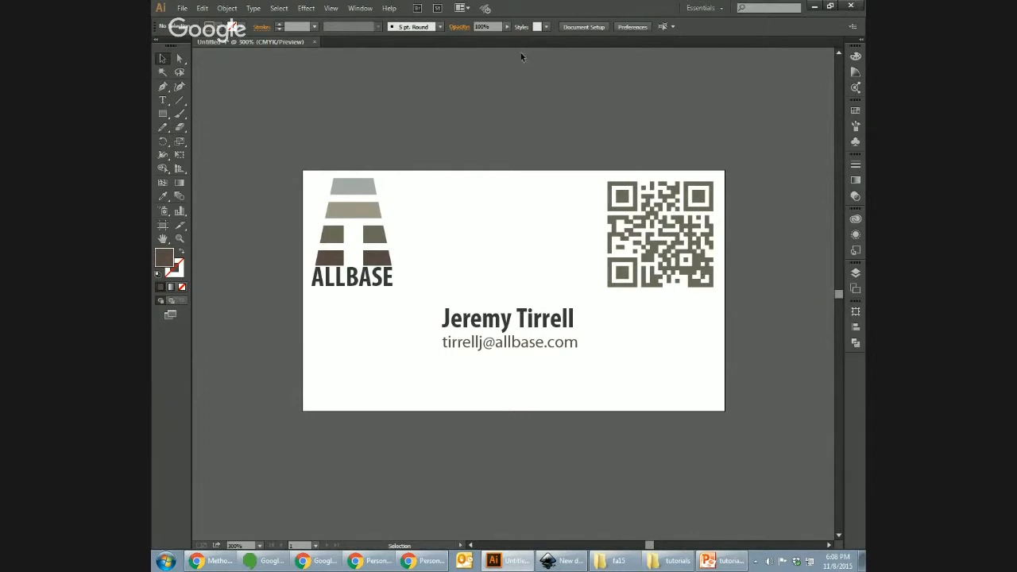
Step: Compare the Illustrator card with Inkscape, ending on the blank New document 2
mouse_move(567, 563)
left_click(560, 560)
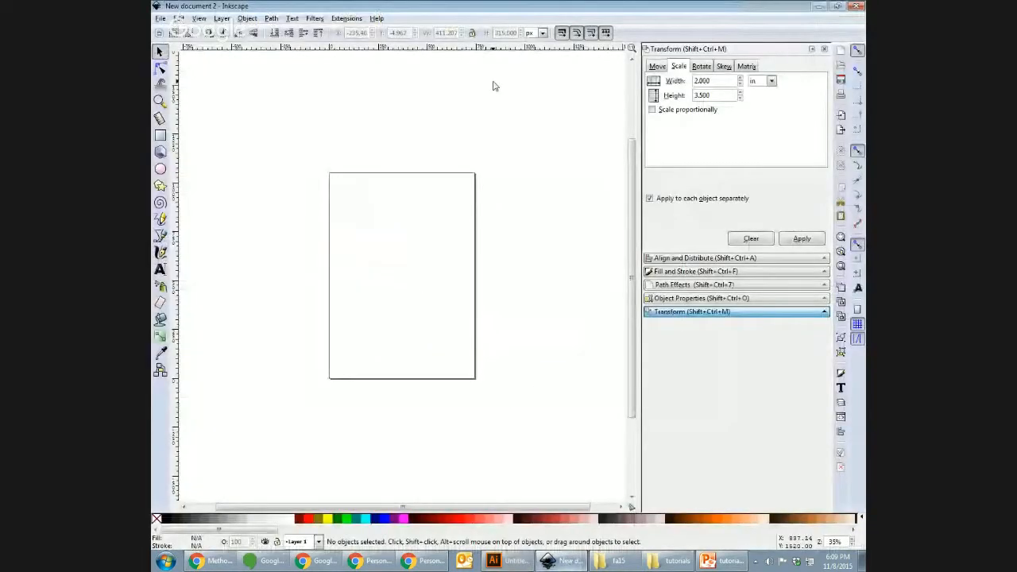
left_click(500, 561)
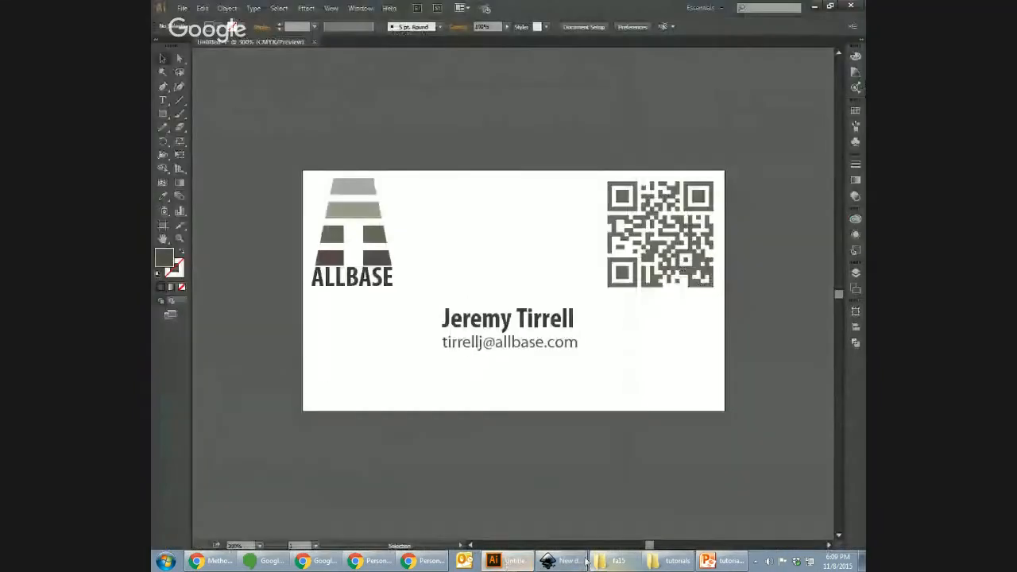
left_click(586, 560)
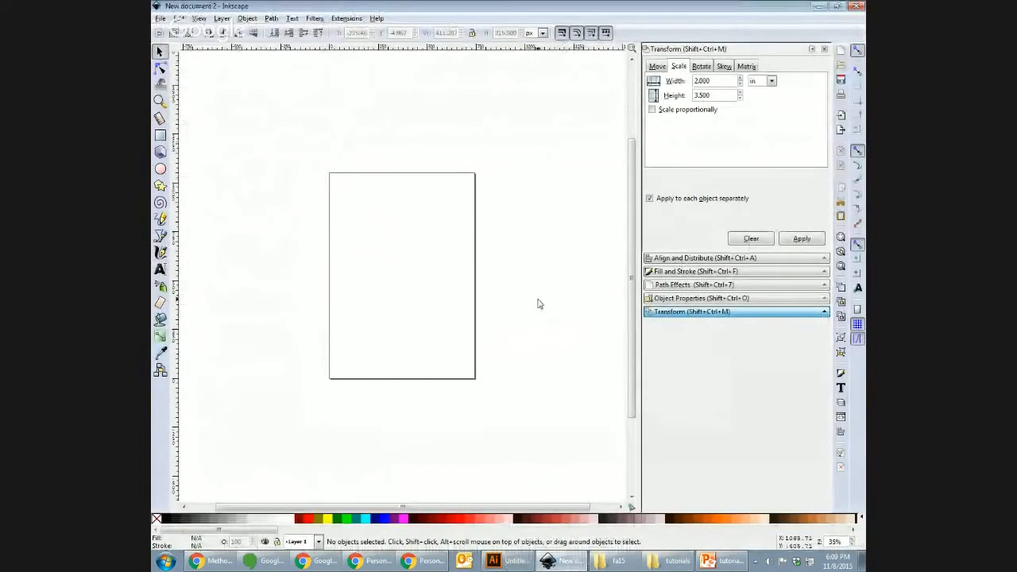
left_click(512, 561)
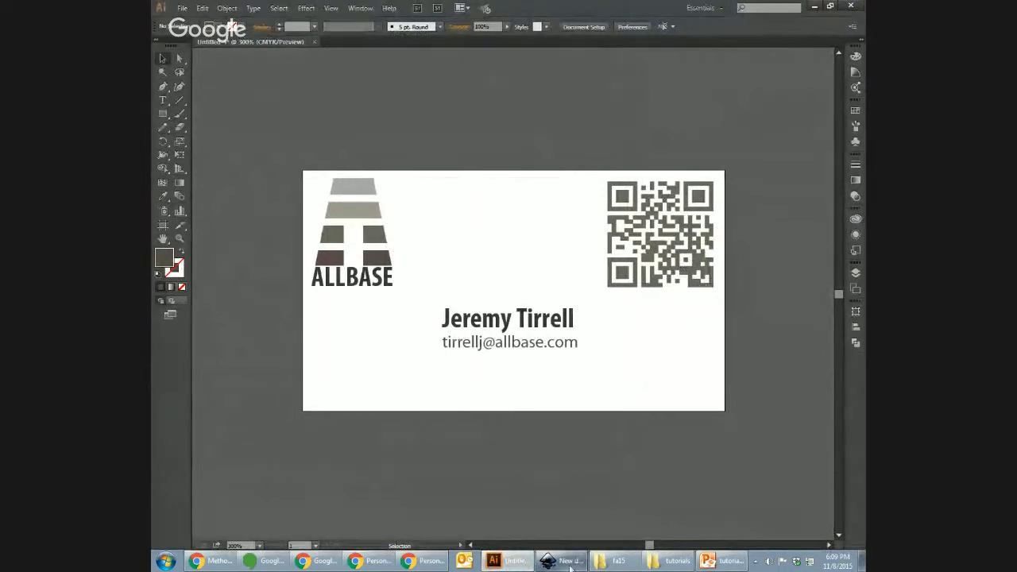
left_click(569, 565)
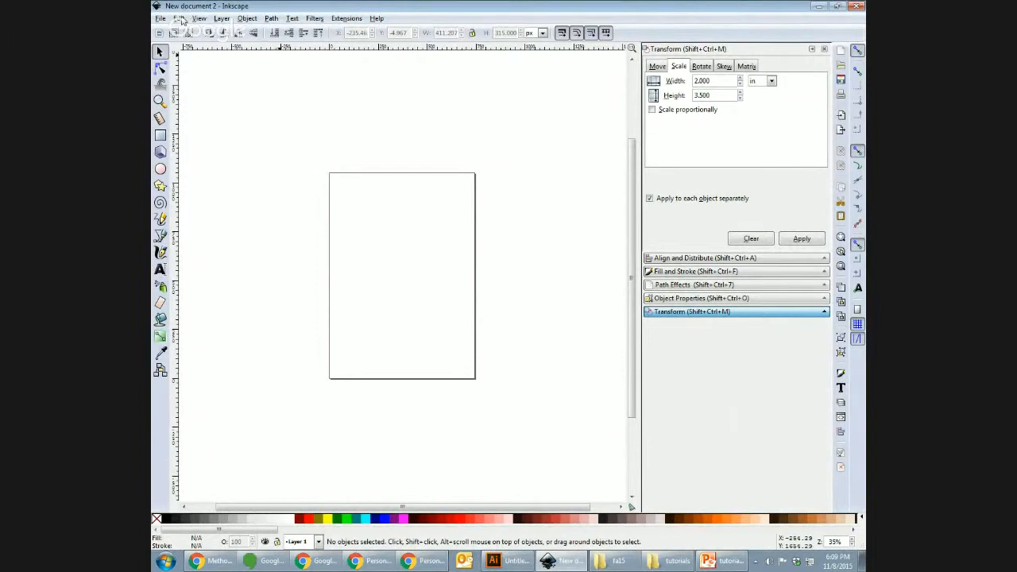
left_click(181, 19)
Step: In Document Properties, switch units to inches and size the page 2 × 3.5 in
mouse_move(160, 18)
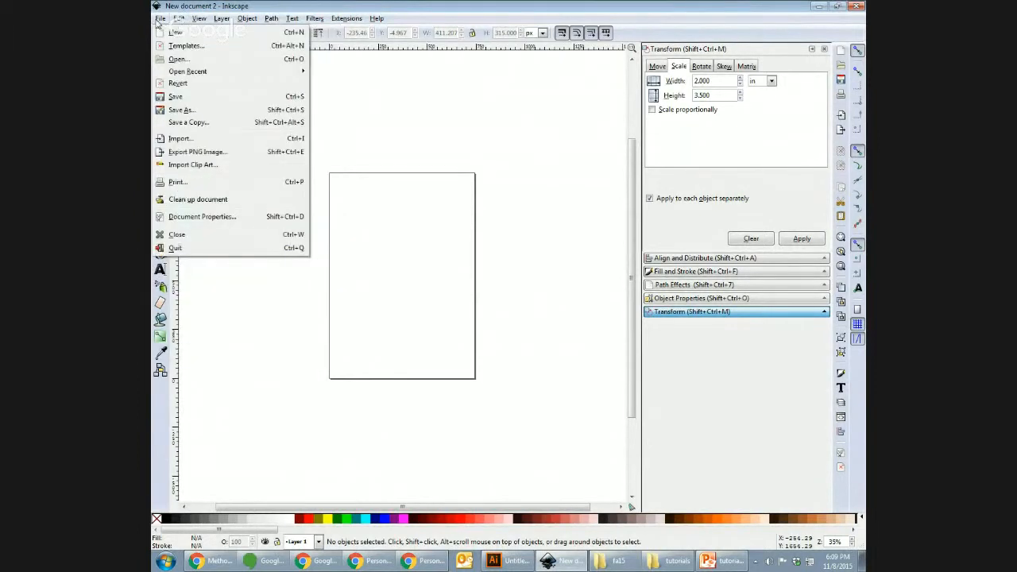
left_click(200, 217)
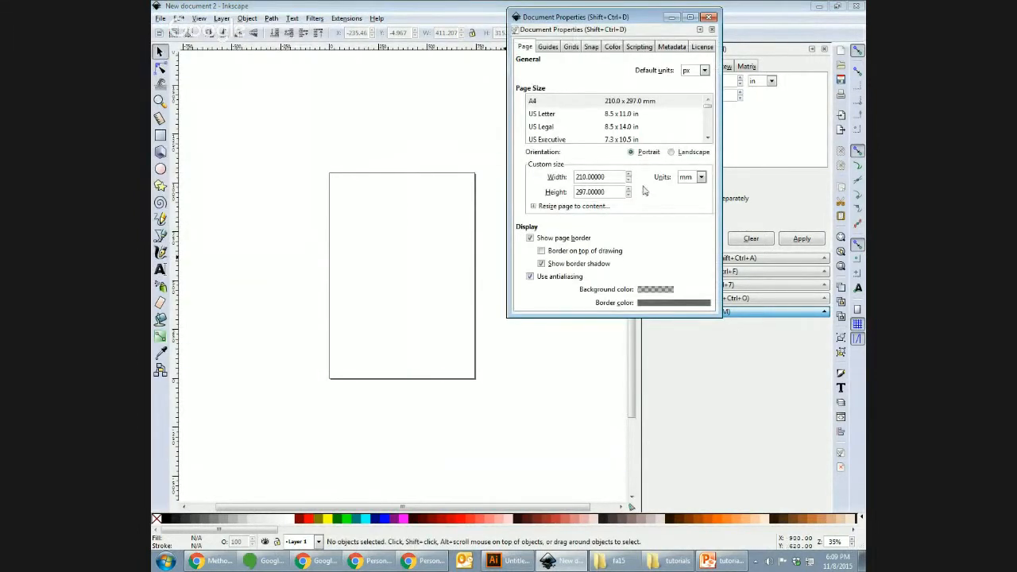
double_click(618, 177)
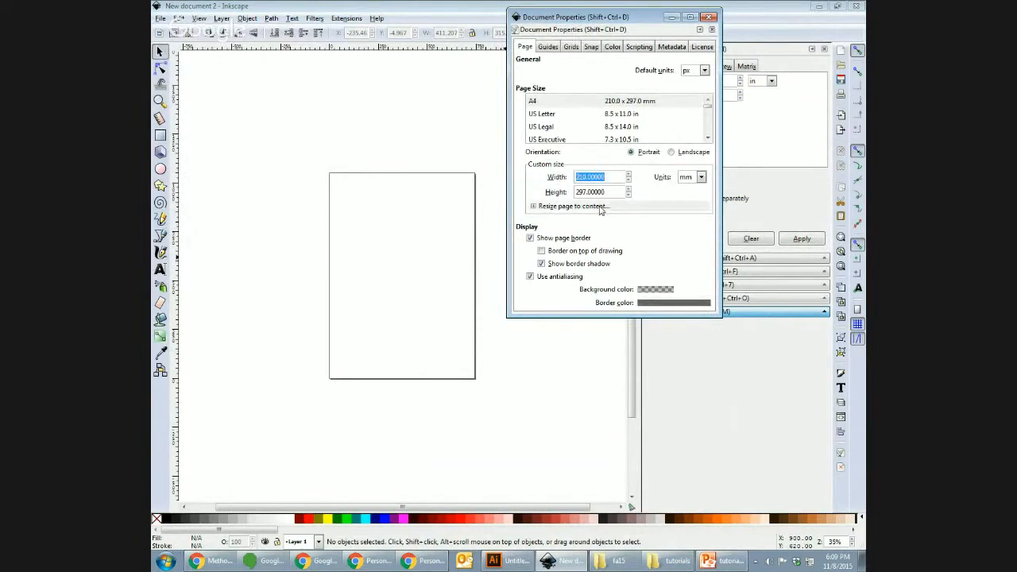
left_click(702, 176)
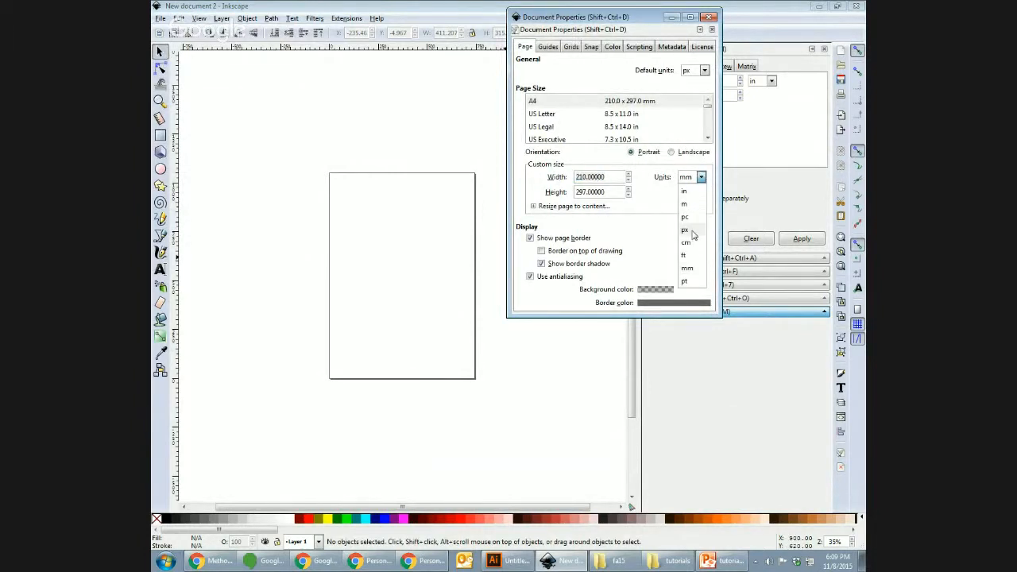
left_click(685, 191)
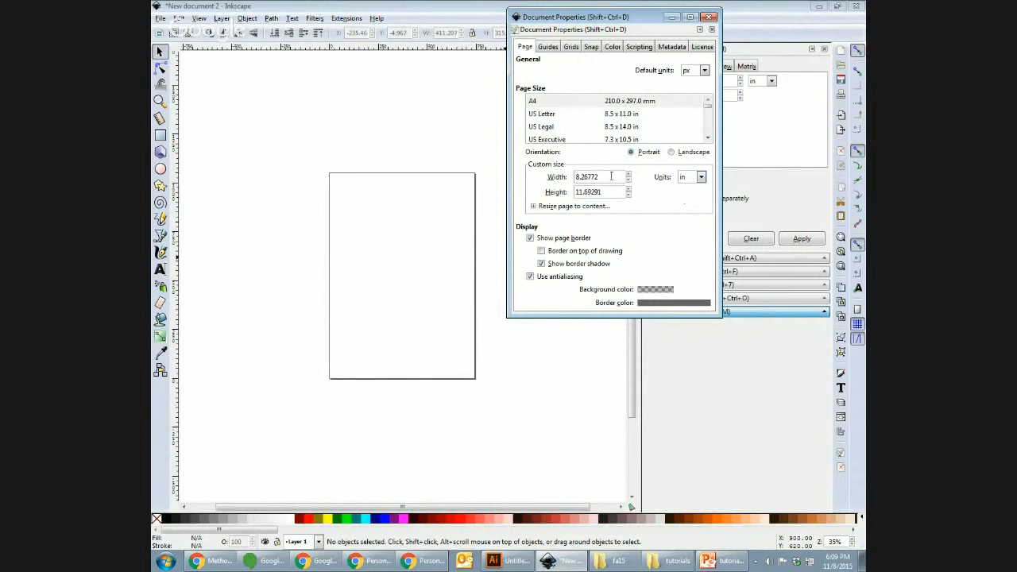
left_click_drag(611, 176, 559, 176)
type("2")
key("Tab")
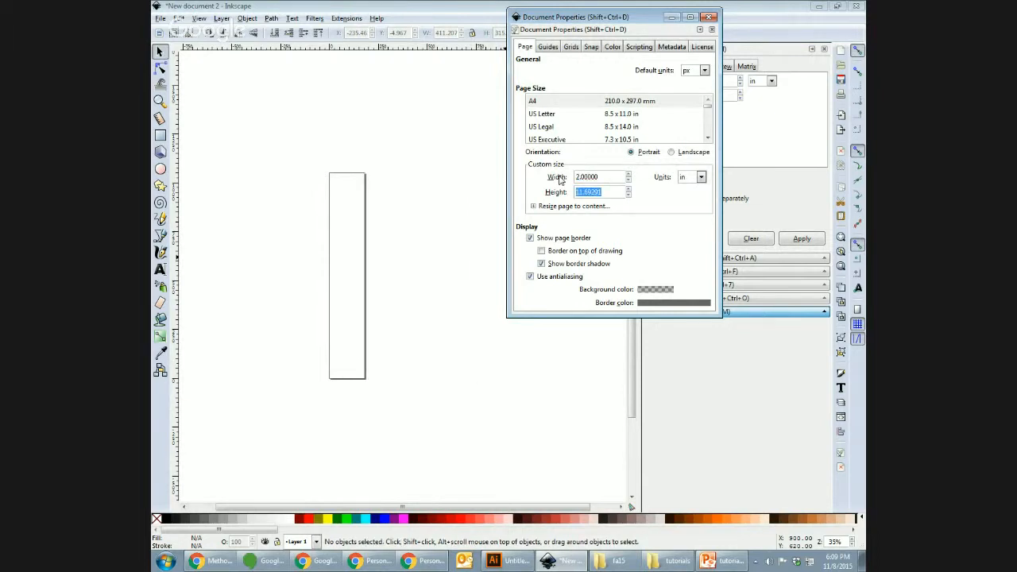
type("3.5")
left_click(610, 177)
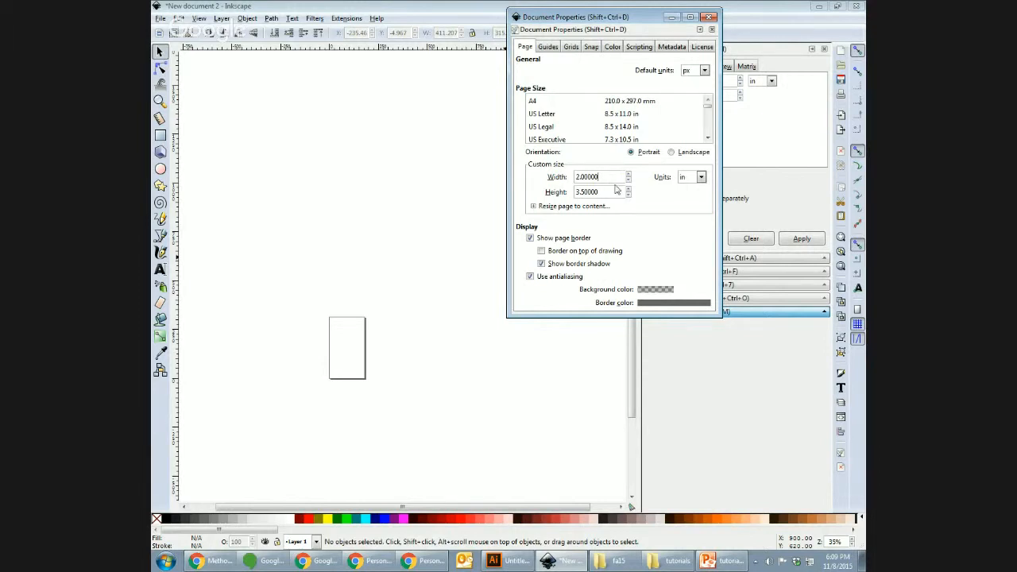
Step: Change the page to a 10 × 10 inch square and close Document Properties
left_click_drag(611, 182, 549, 181)
type("10")
key("Tab")
type("10")
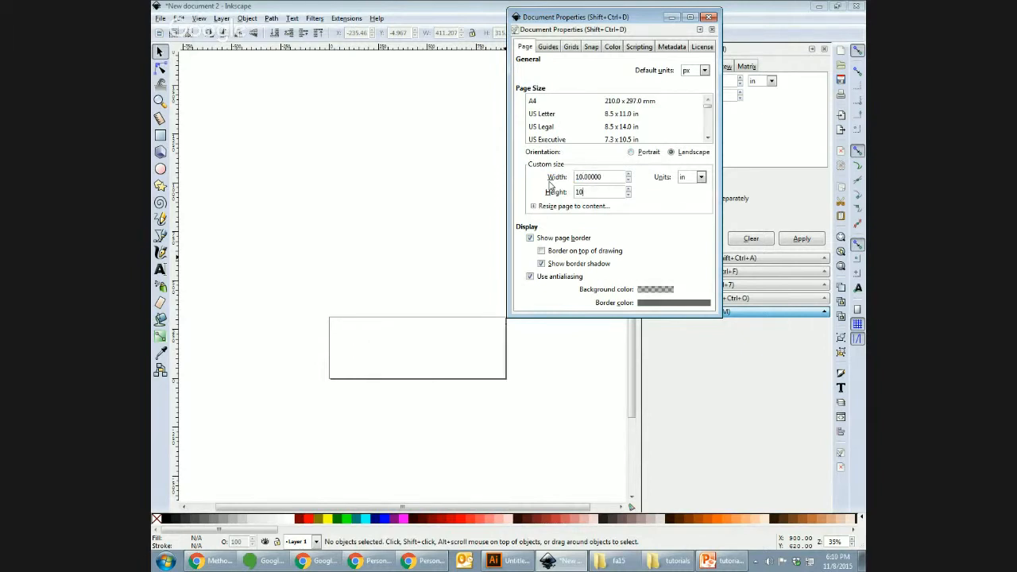
key("shift+Tab")
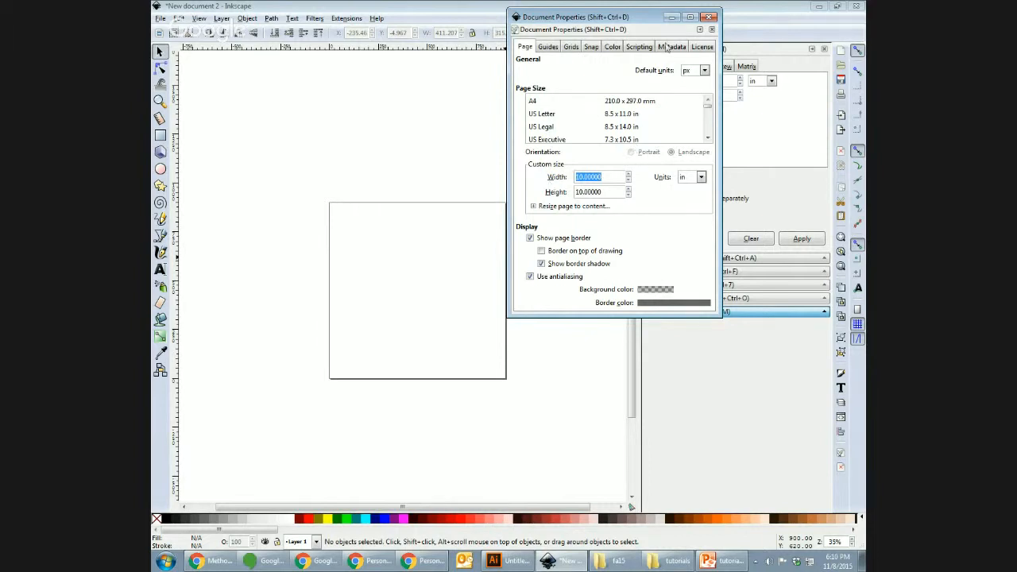
left_click(709, 18)
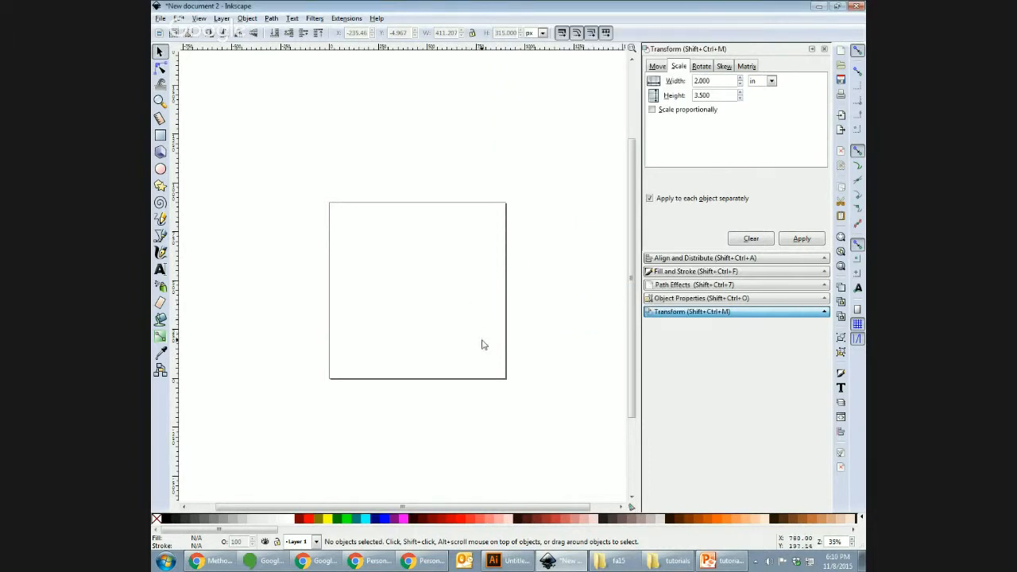
Step: Draw a rectangle near the page centre and scale it to 2 × 3.5 inches
key("plus")
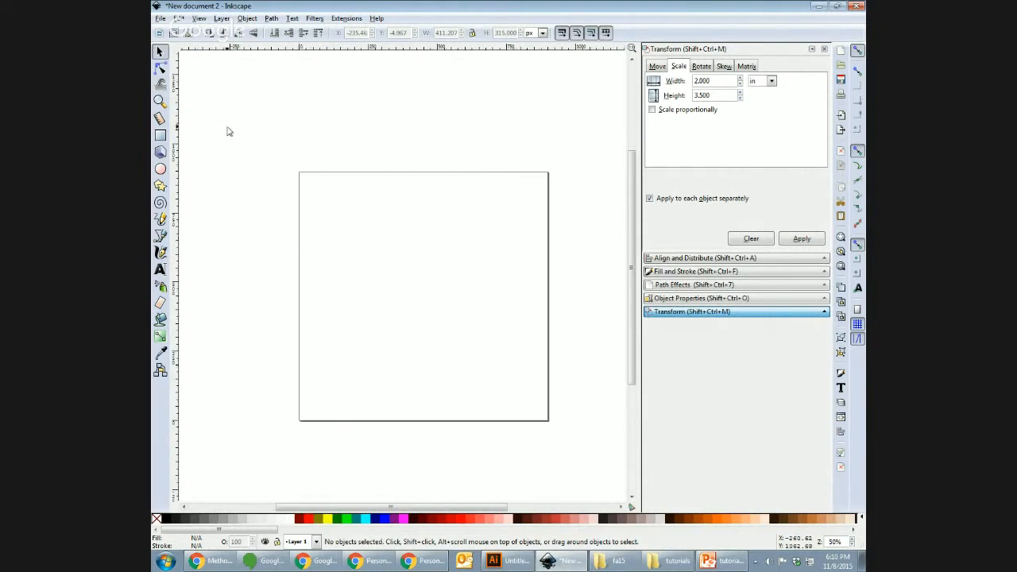
left_click(160, 136)
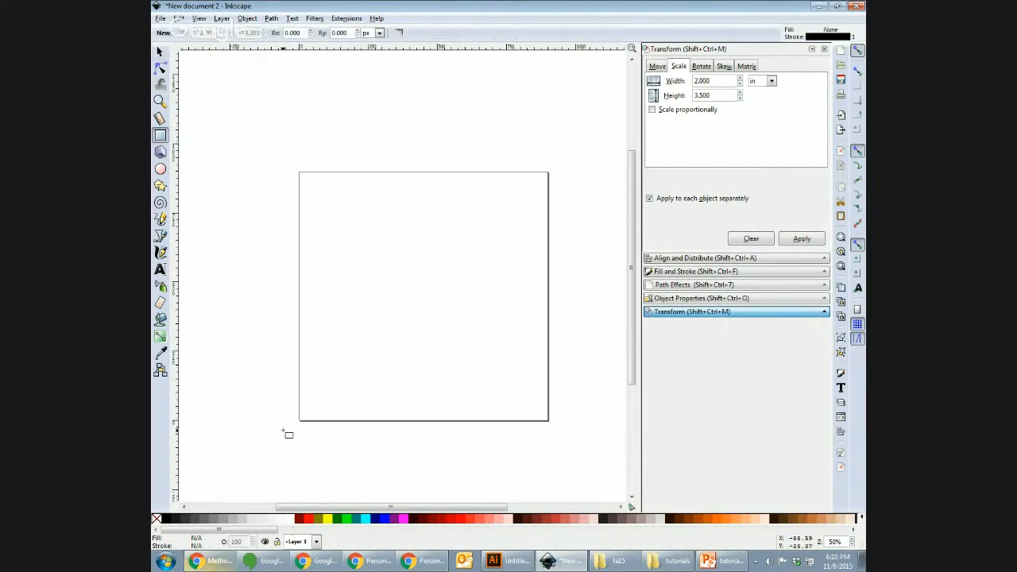
mouse_move(344, 248)
left_mouse_down()
mouse_move(442, 358)
mouse_move(477, 375)
left_mouse_up()
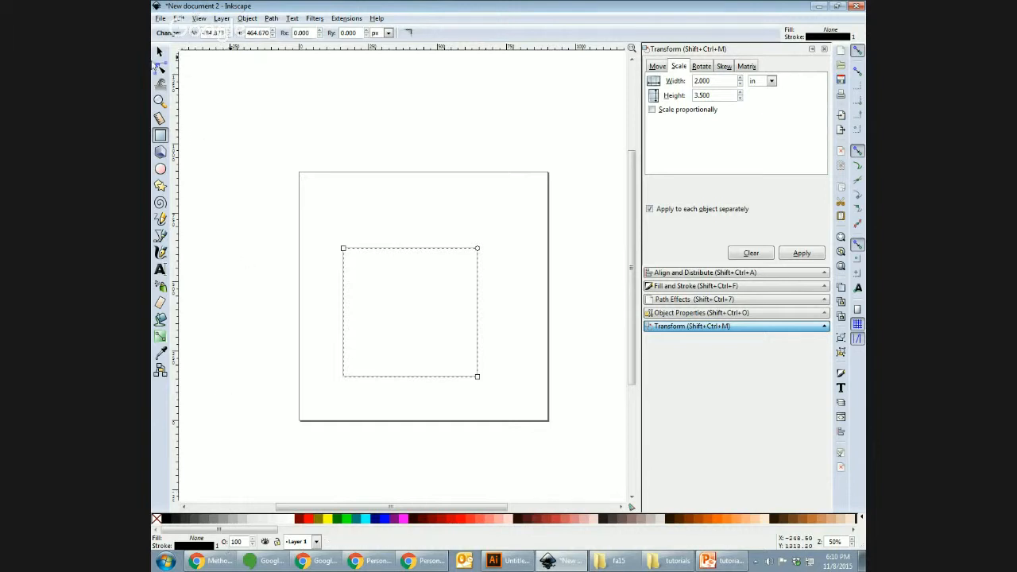
left_click(160, 52)
left_click(549, 370)
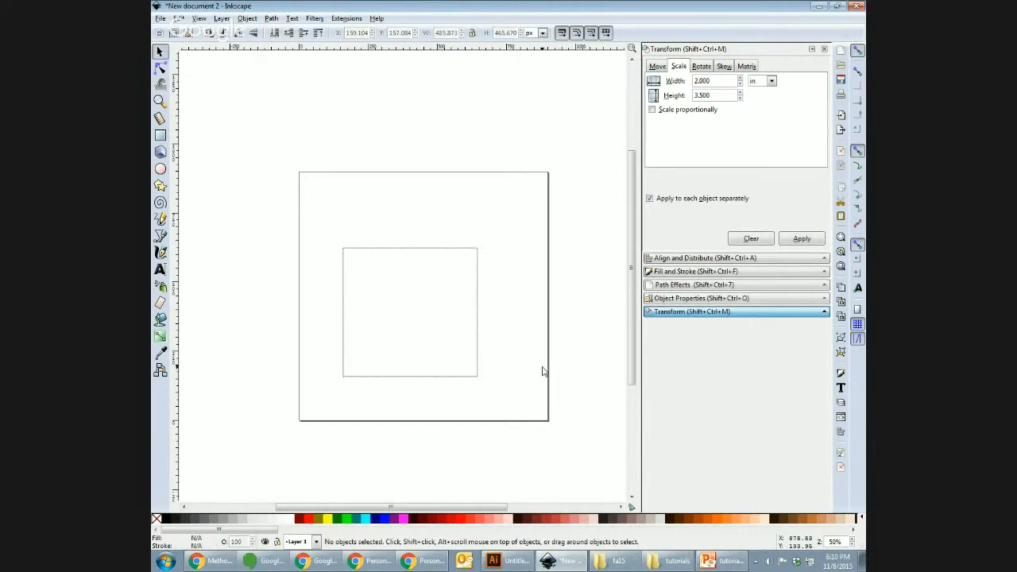
left_click(477, 343)
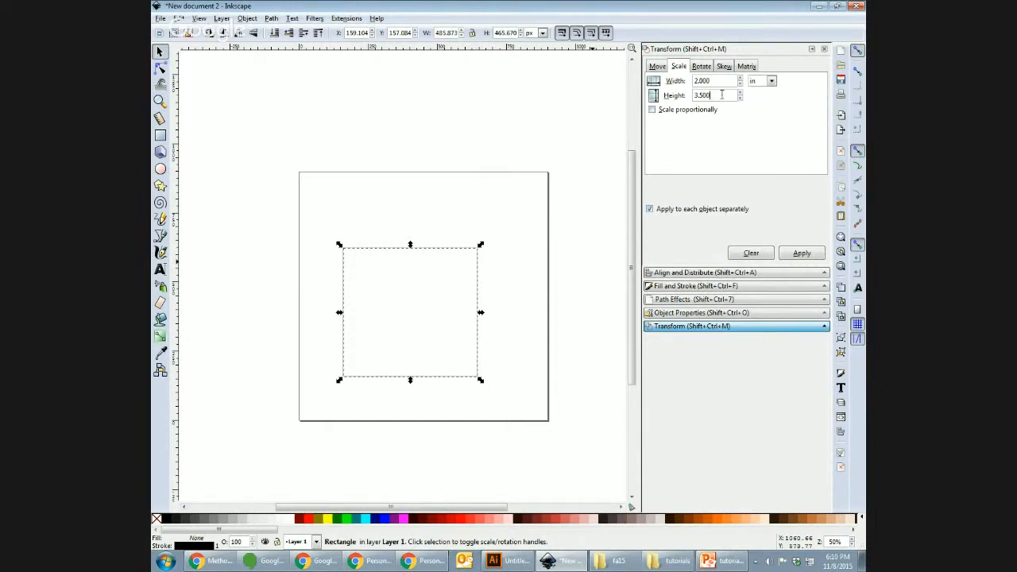
left_click(801, 253)
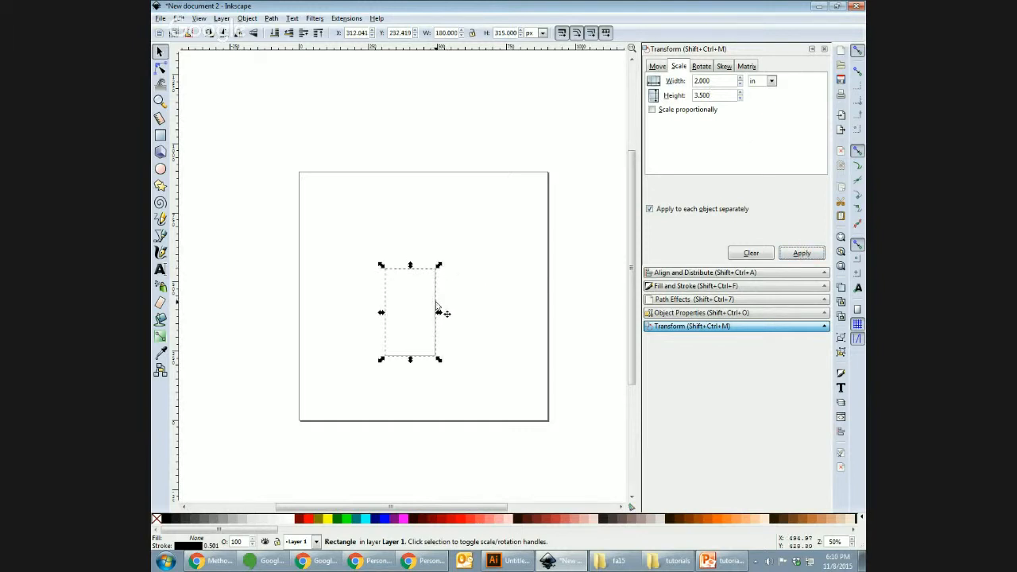
Step: Paste a copy beside the original rectangle, line the two up, and zoom in
key("ctrl+v")
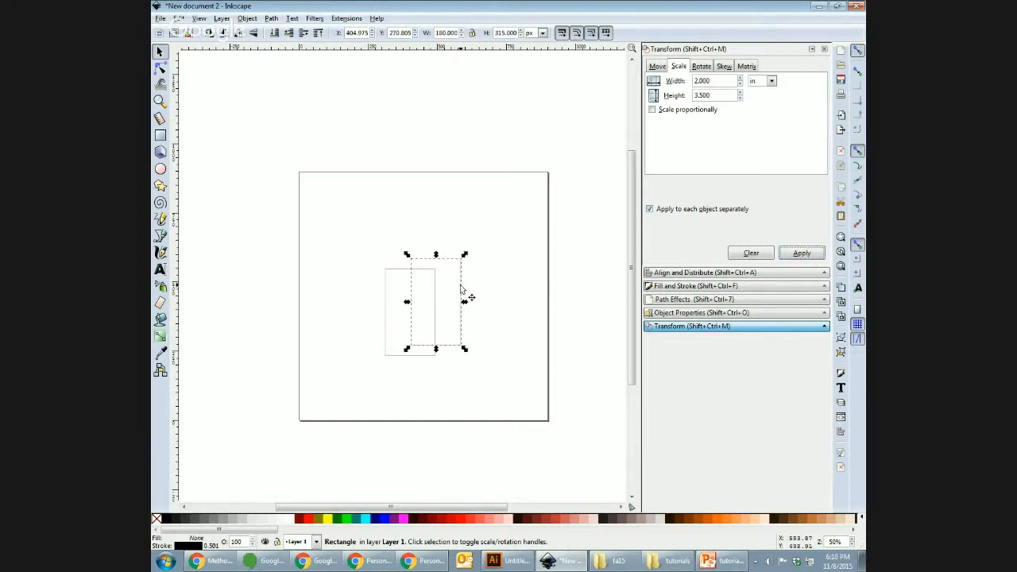
left_click_drag(463, 290, 504, 297)
left_click(361, 255)
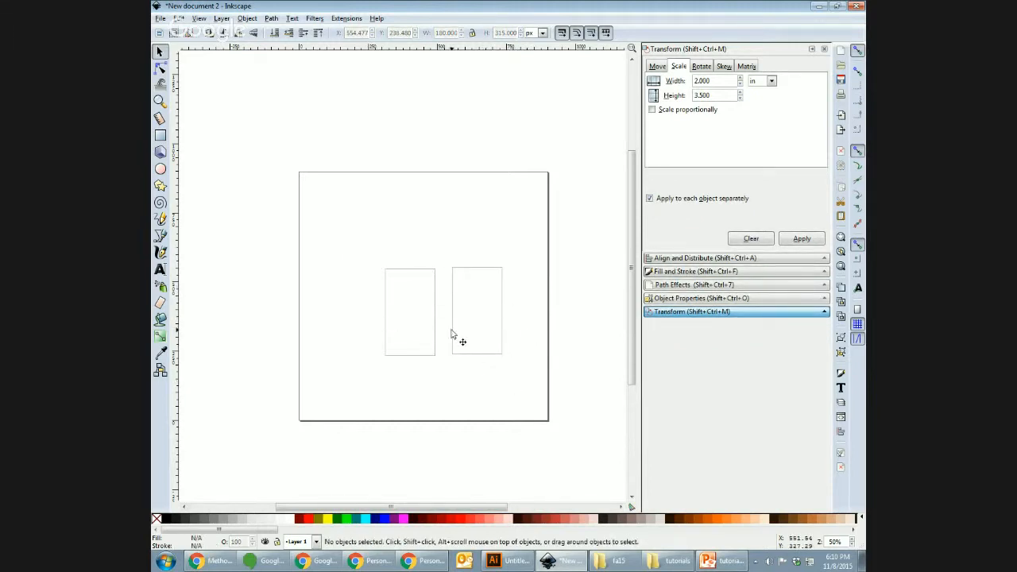
left_click(387, 294)
left_click_drag(387, 295, 385, 297)
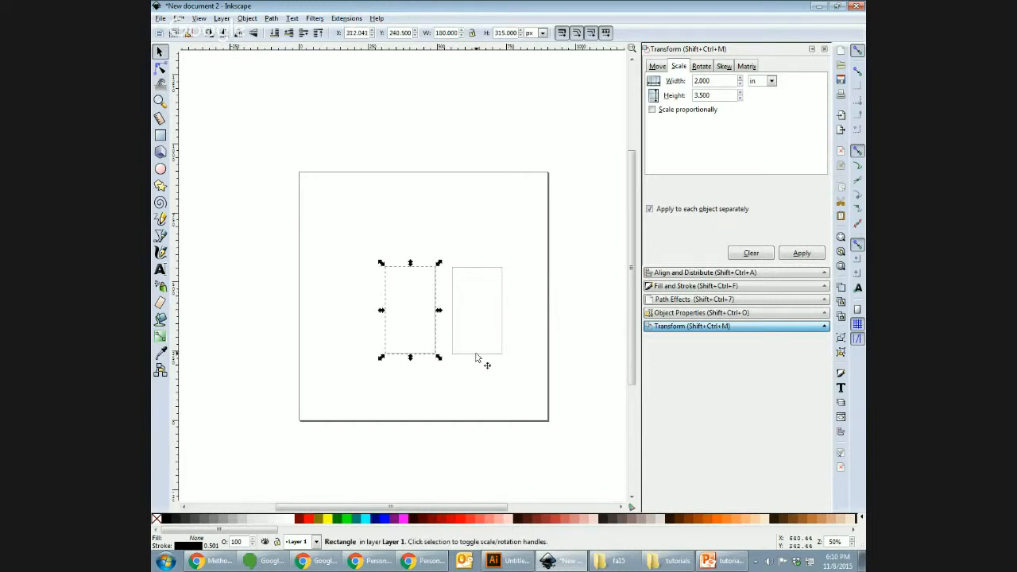
left_click(603, 328)
key("plus")
key("plus")
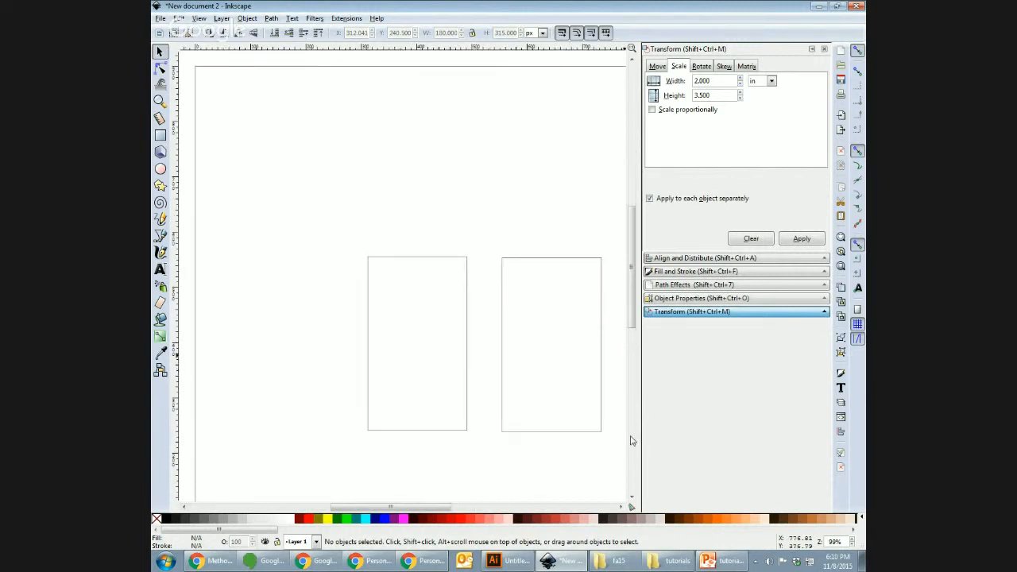
left_click_drag(398, 507, 420, 506)
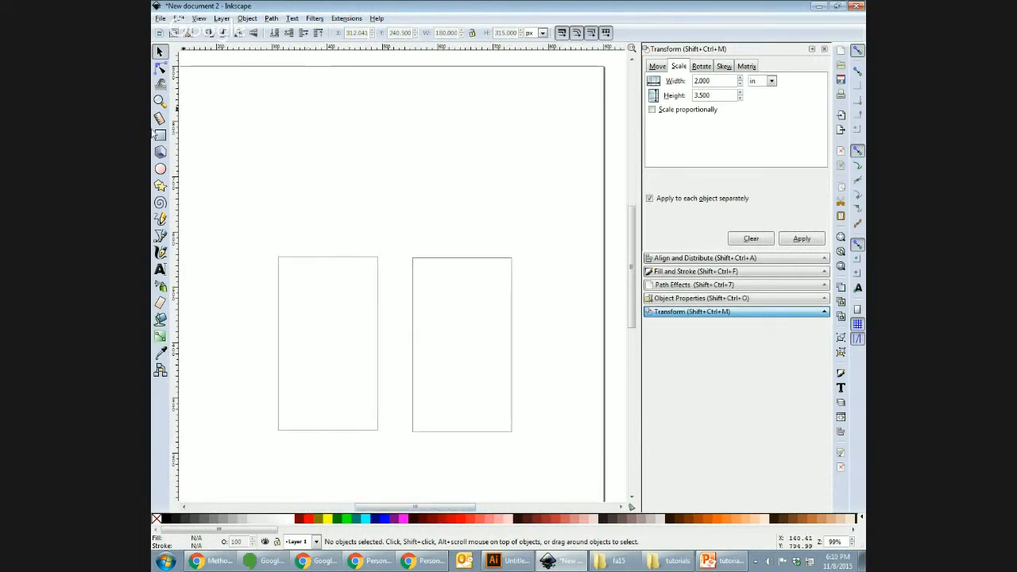
Step: Add a 'Front' text label just above the left rectangle
left_click(160, 269)
left_click(319, 134)
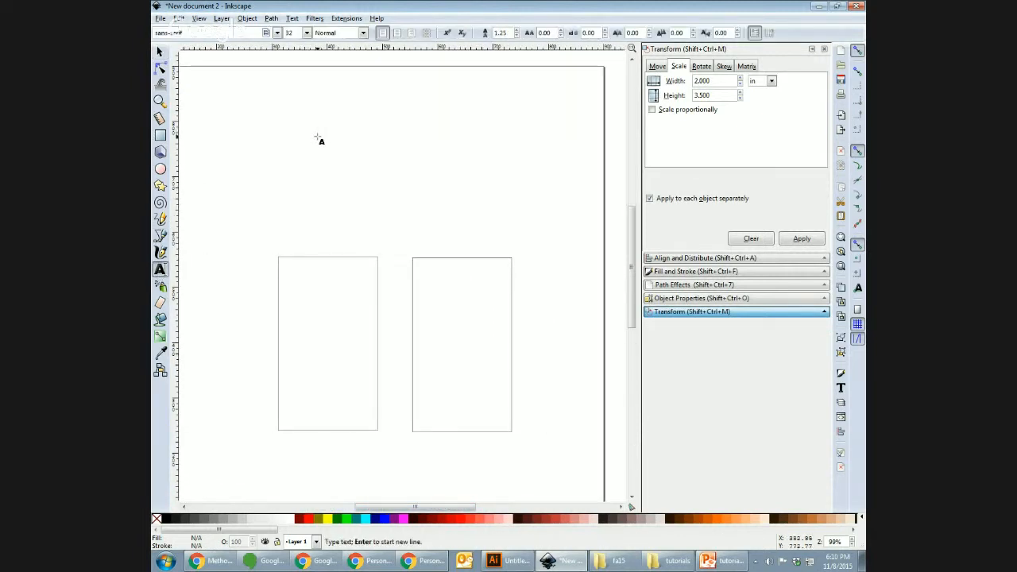
type("Front")
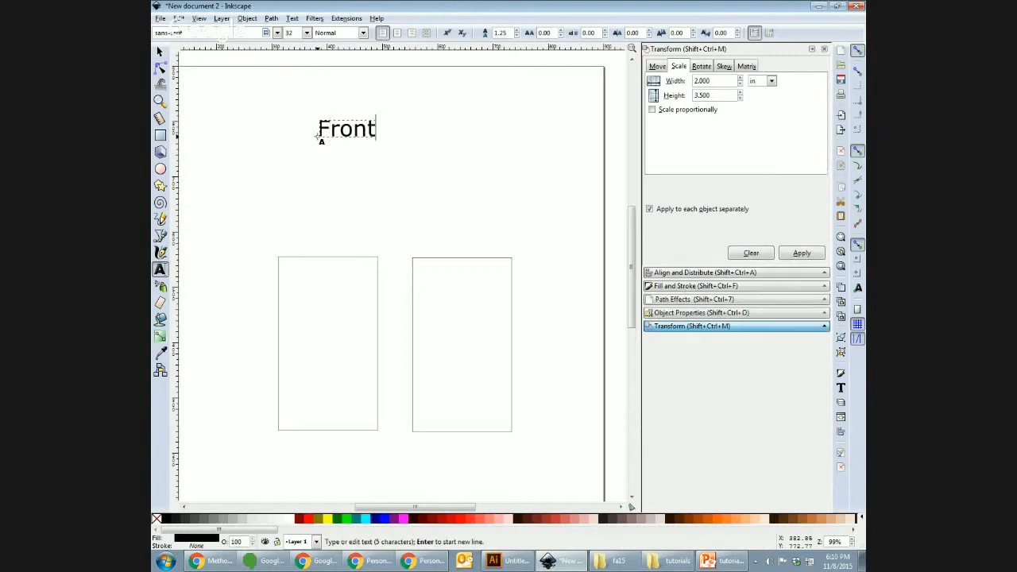
left_click(160, 52)
left_click_drag(350, 141, 321, 235)
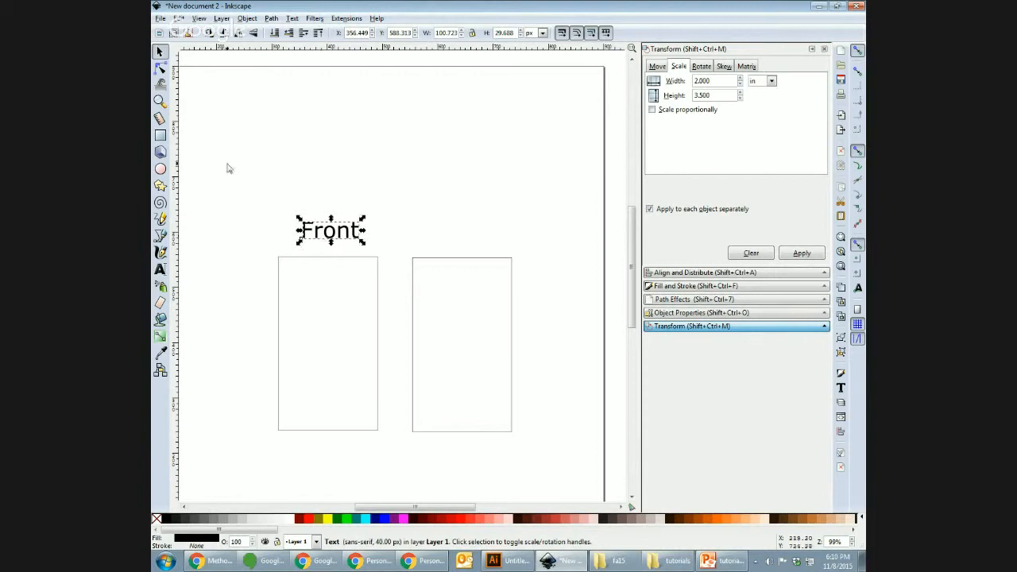
Step: Add a 'Back' label above the right rectangle, then bring up the Illustrator card
left_click(159, 269)
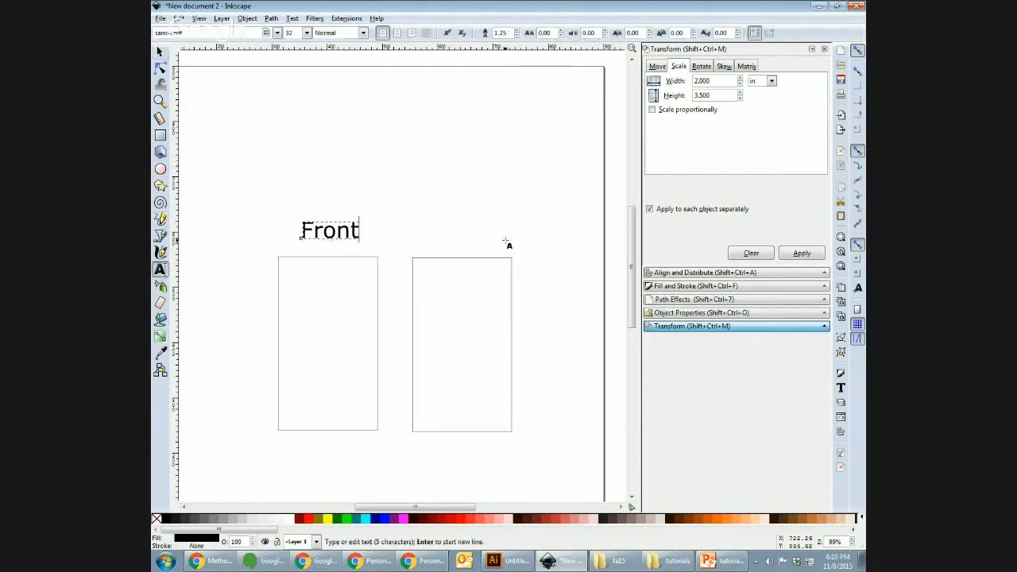
left_click(453, 194)
type("Back")
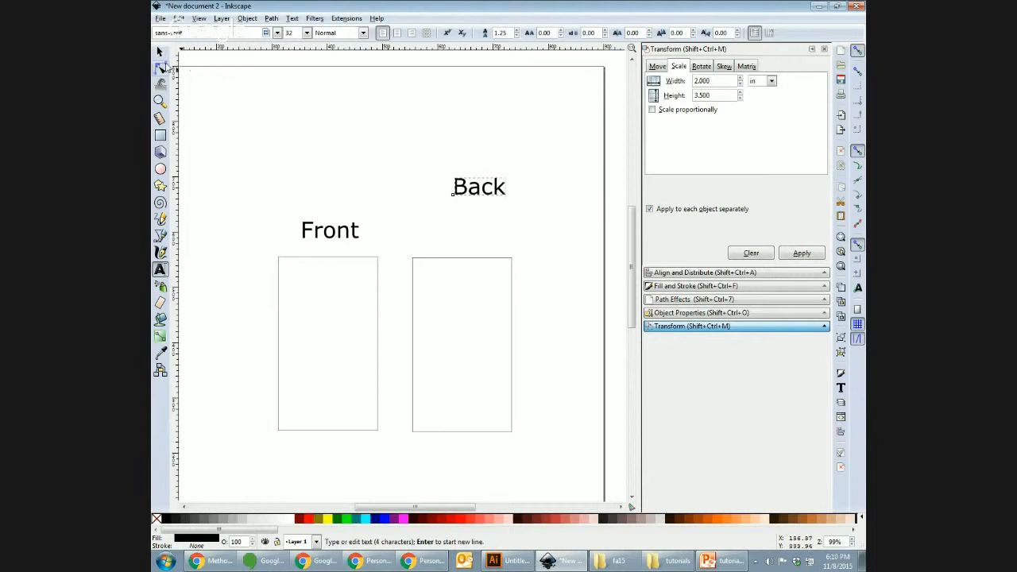
left_click(160, 52)
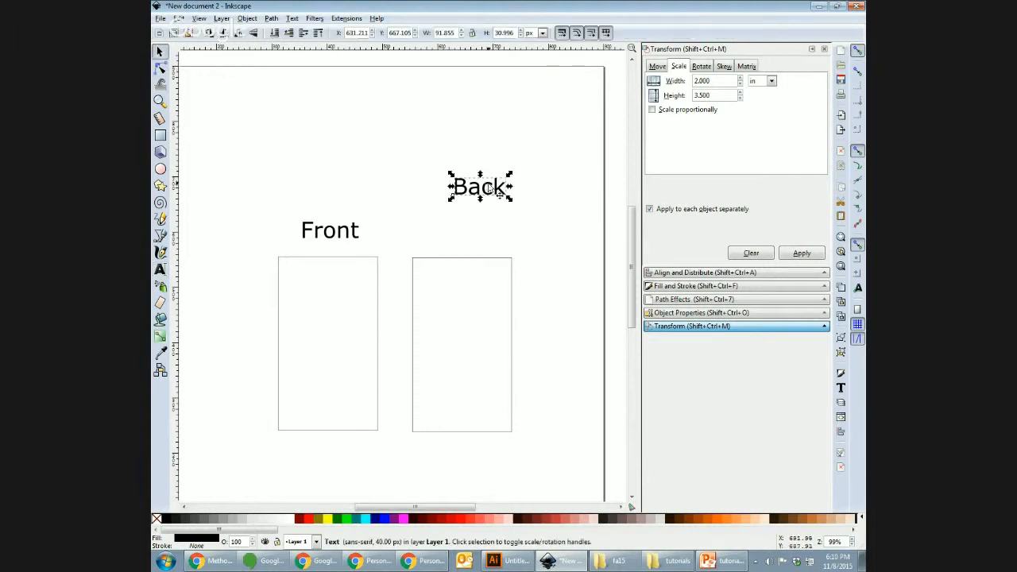
left_click_drag(501, 193, 480, 240)
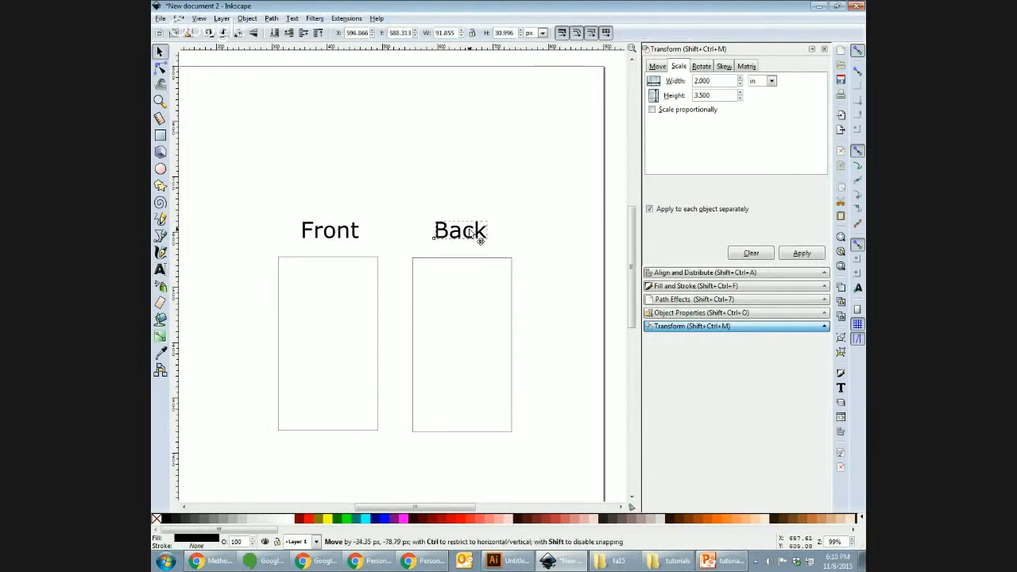
left_click(534, 215)
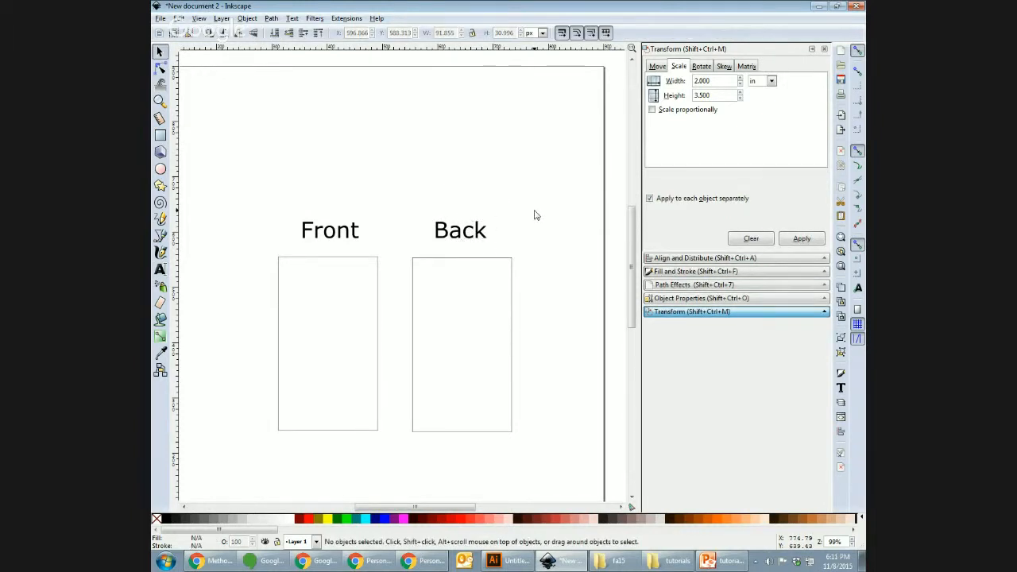
left_click(512, 561)
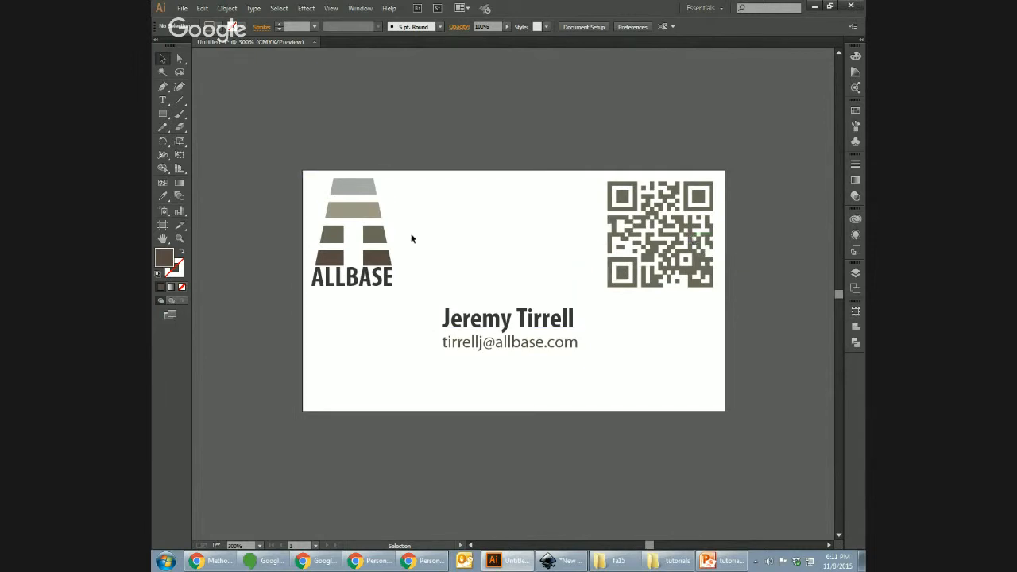
Step: Return from the Illustrator card to Inkscape's New document 2
left_click(561, 561)
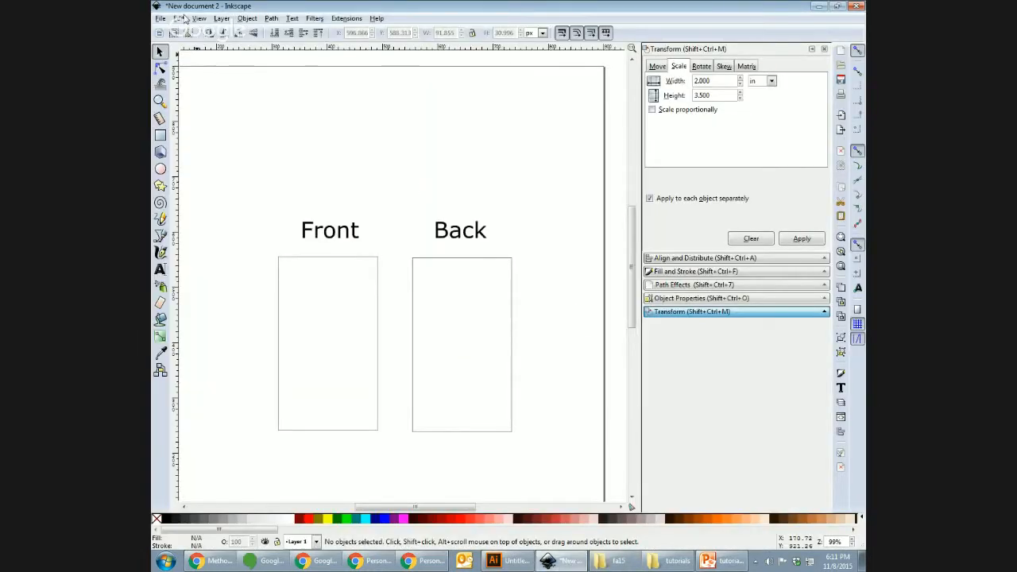
Step: Import qrcode.svg and drag it onto the Back rectangle
left_click(160, 18)
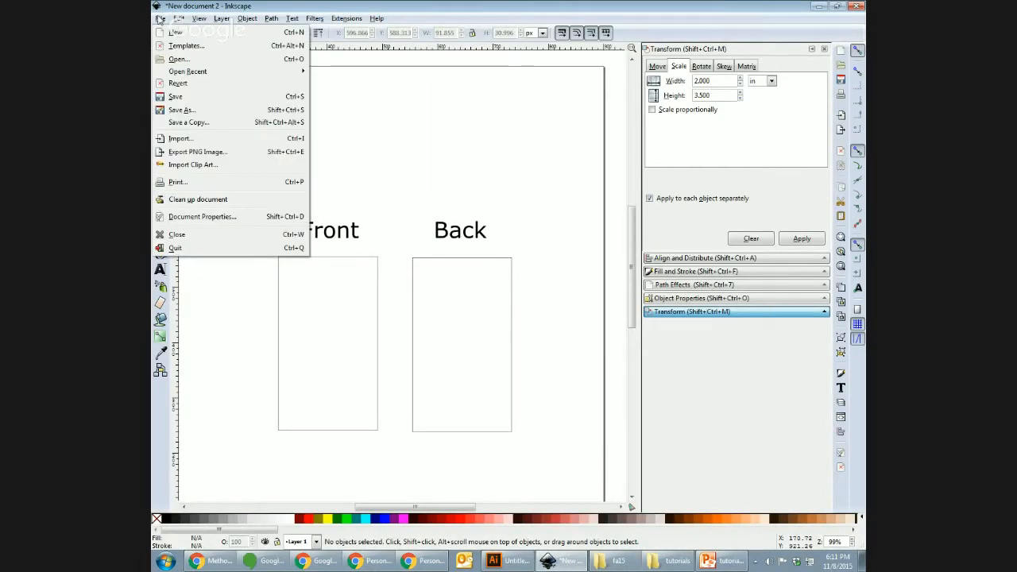
left_click(195, 140)
left_click_drag(449, 135, 449, 210)
left_click(270, 178)
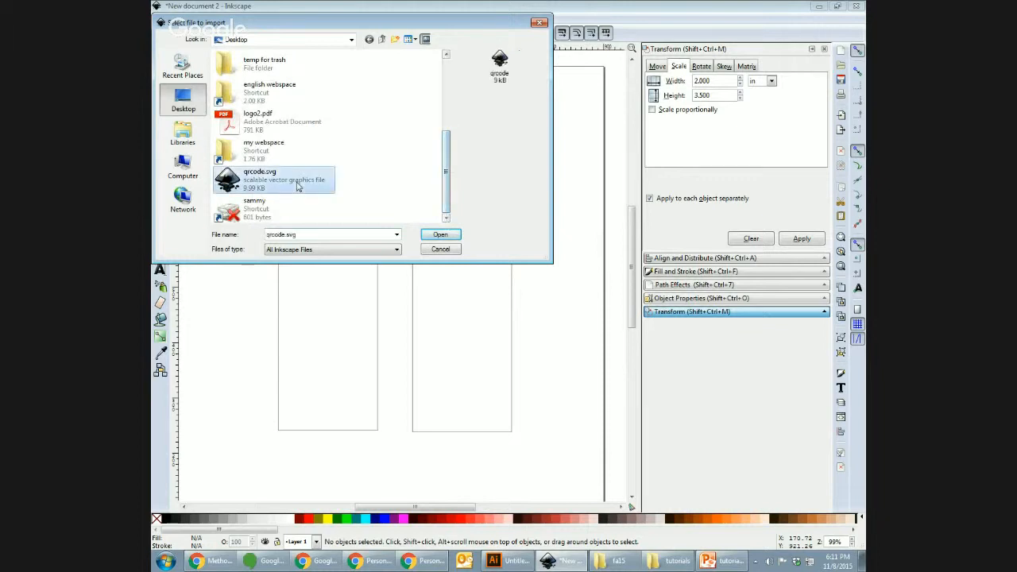
left_click(439, 233)
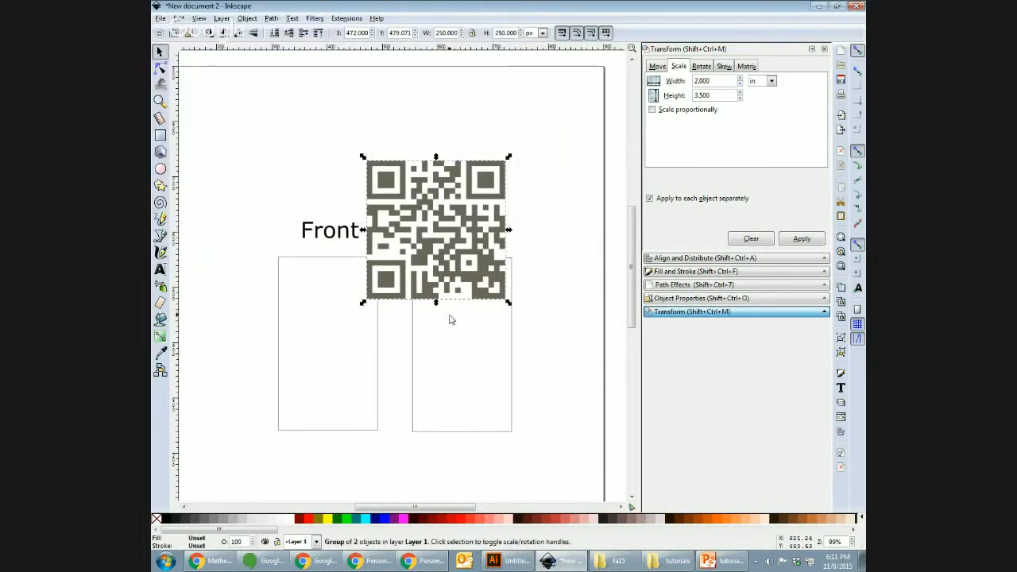
left_click_drag(458, 211, 512, 313)
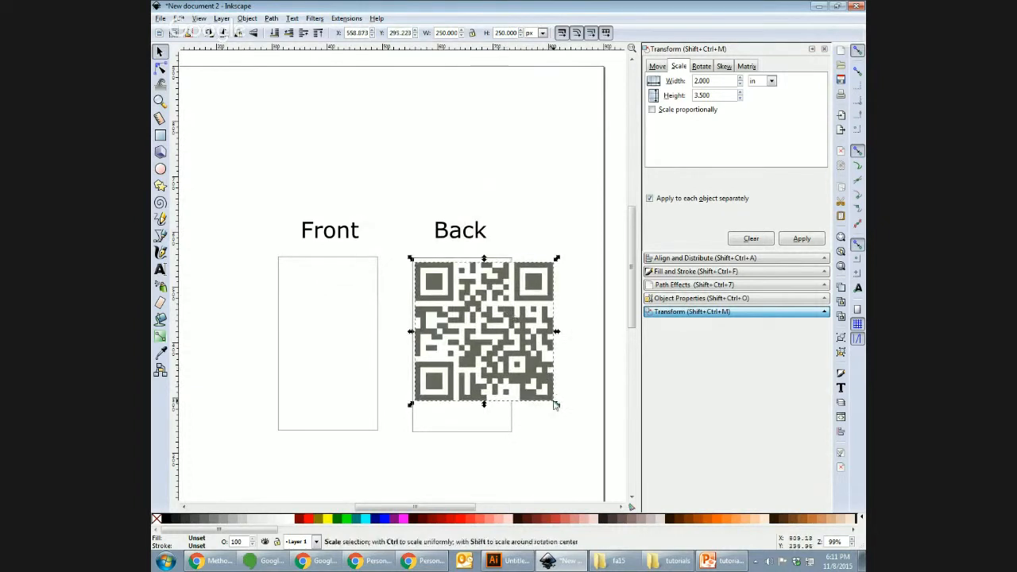
Step: Shrink the QR code proportionally to about 169 px and nudge it into place at the card top
mouse_move(557, 408)
left_mouse_down()
mouse_move(500, 434)
mouse_move(570, 263)
mouse_move(554, 405)
mouse_move(561, 379)
mouse_move(556, 404)
mouse_move(538, 368)
mouse_move(545, 406)
left_mouse_up()
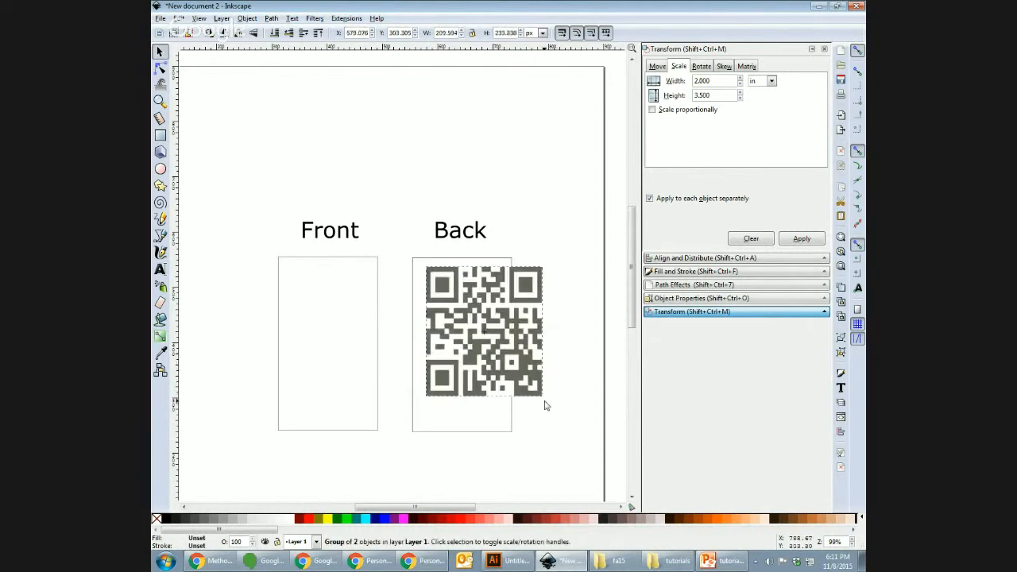
key("ctrl+z")
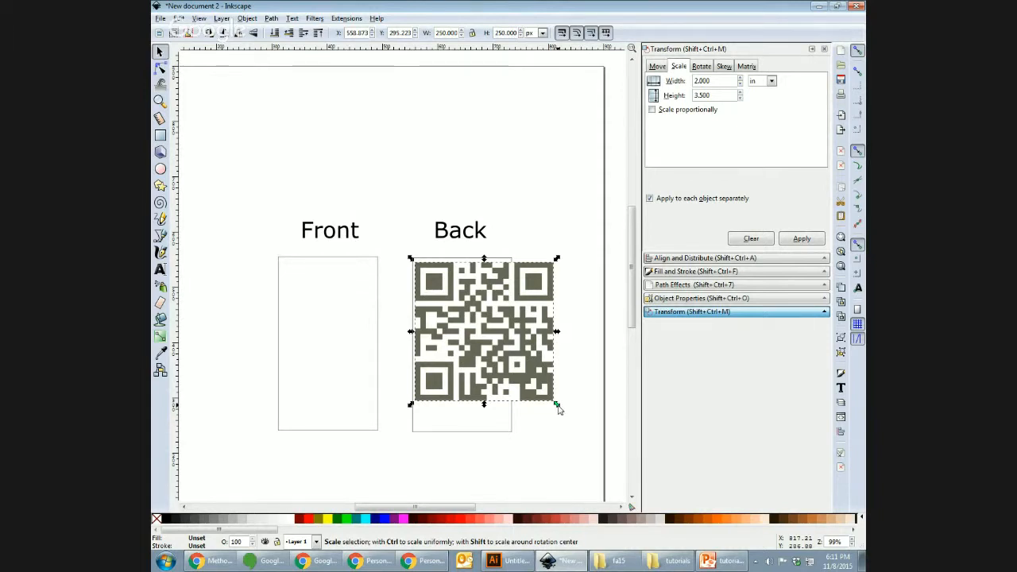
left_click_drag(559, 409, 513, 374)
left_click(533, 367)
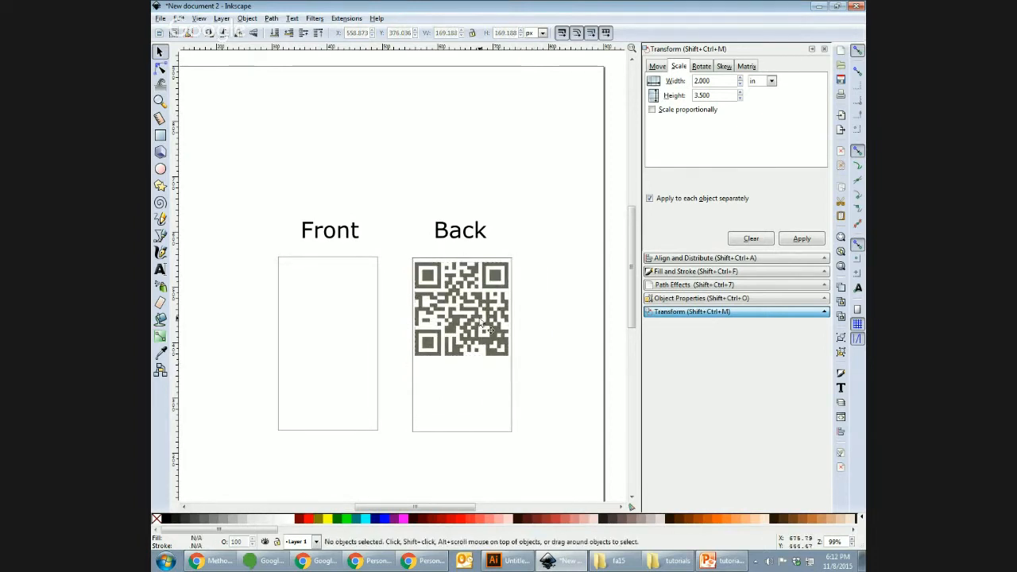
left_click_drag(482, 321, 482, 322)
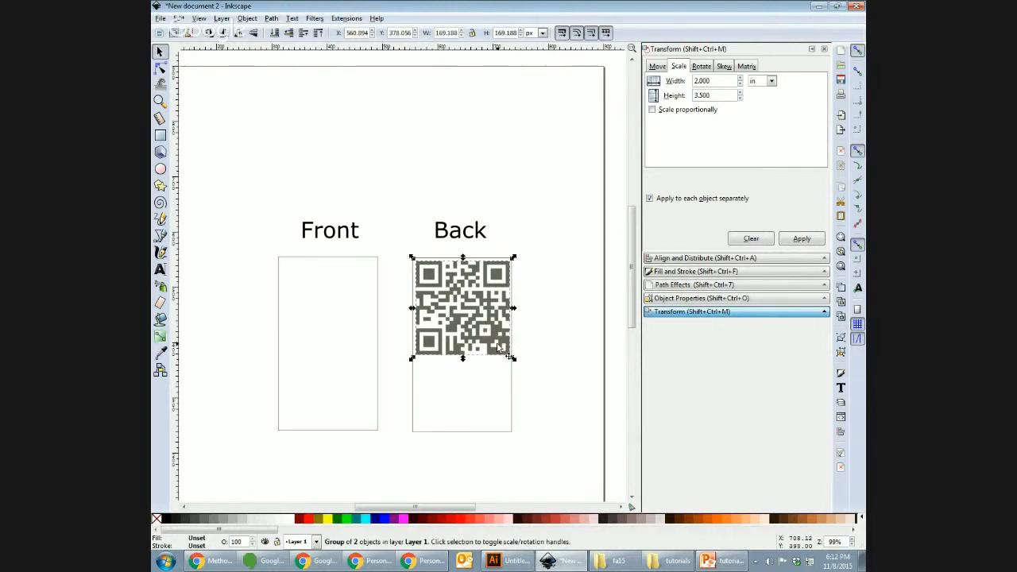
key("Left")
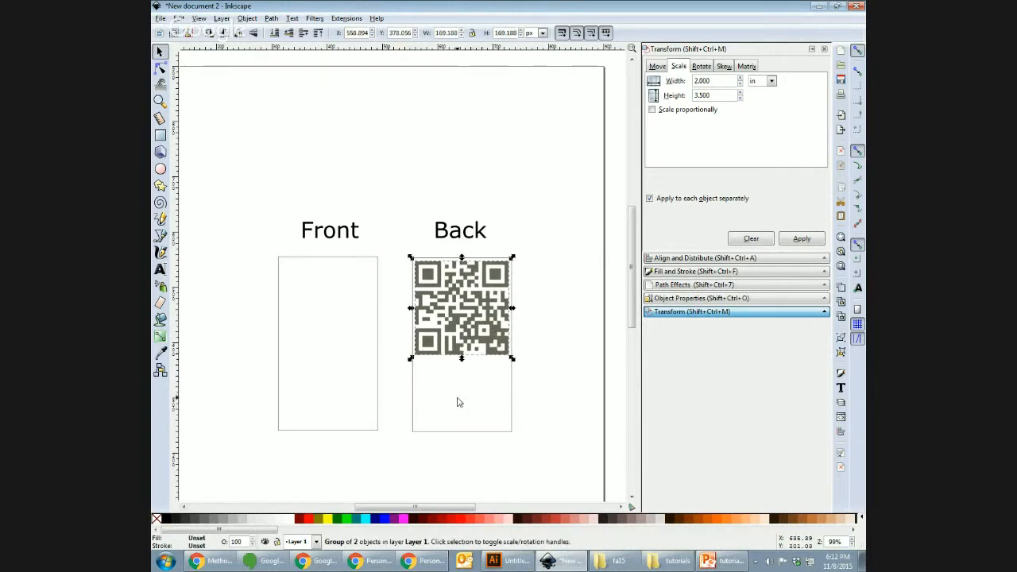
left_click(569, 306)
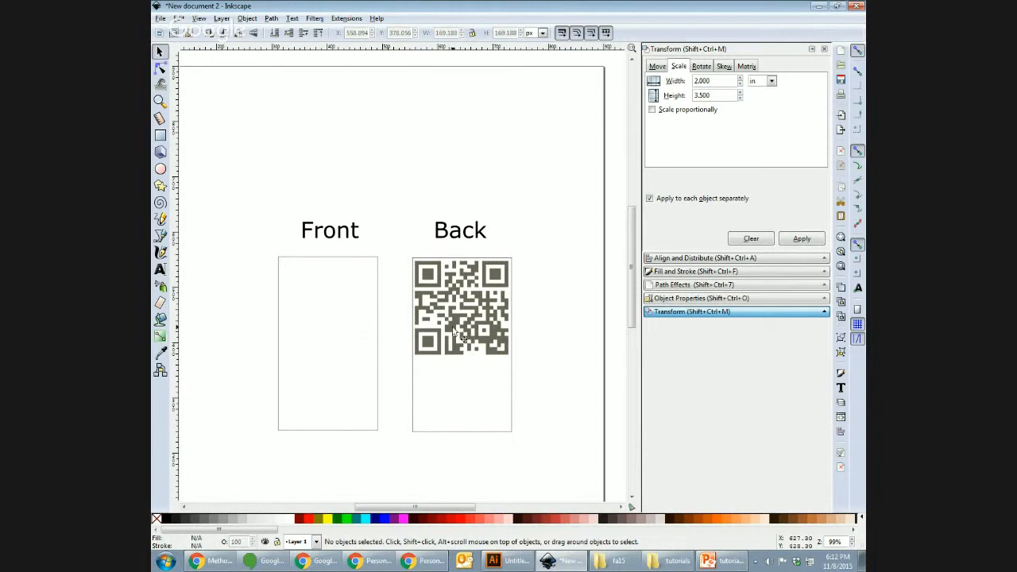
left_click(159, 270)
left_click(403, 151)
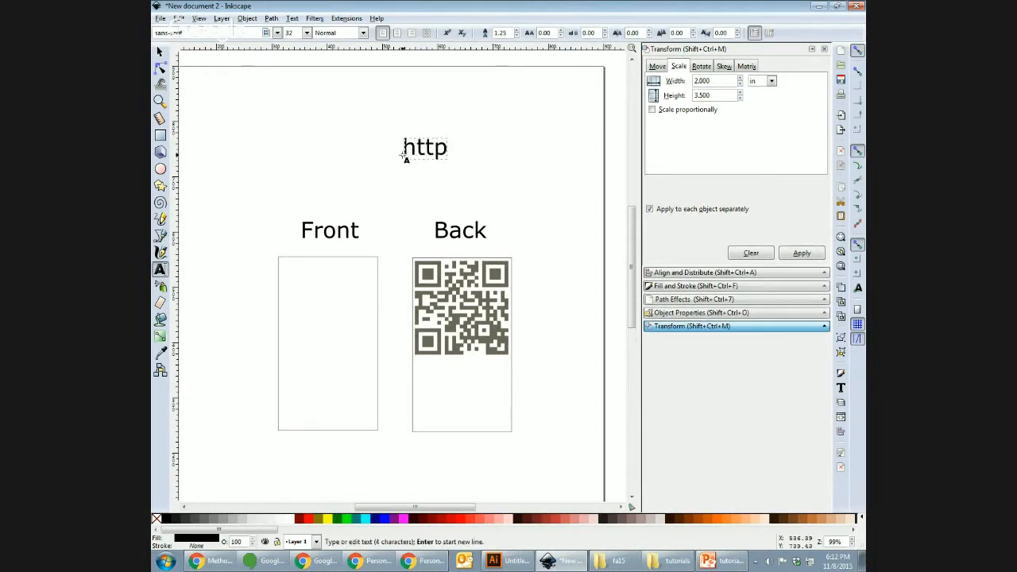
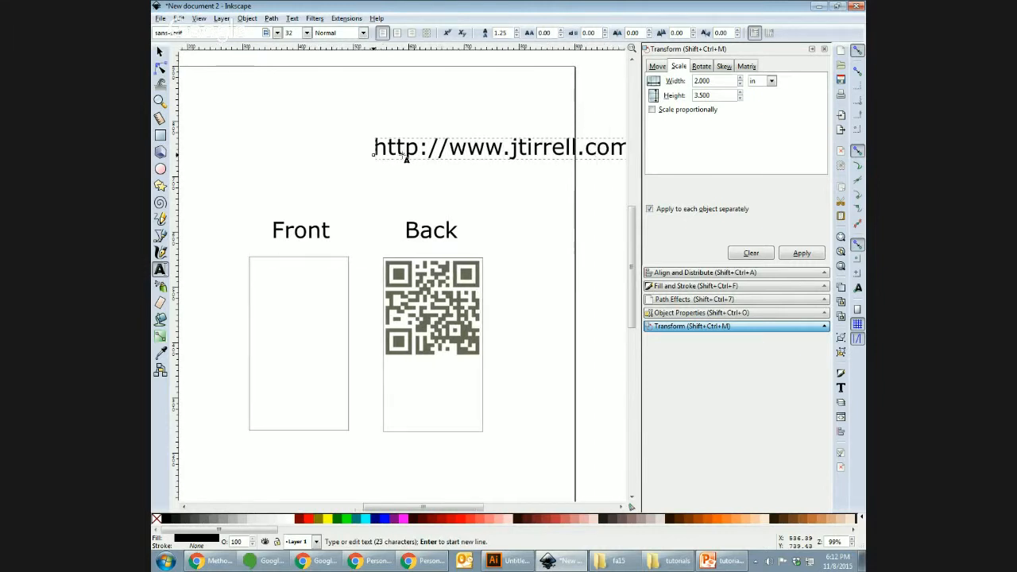
left_click(159, 52)
left_click_drag(521, 149, 484, 370)
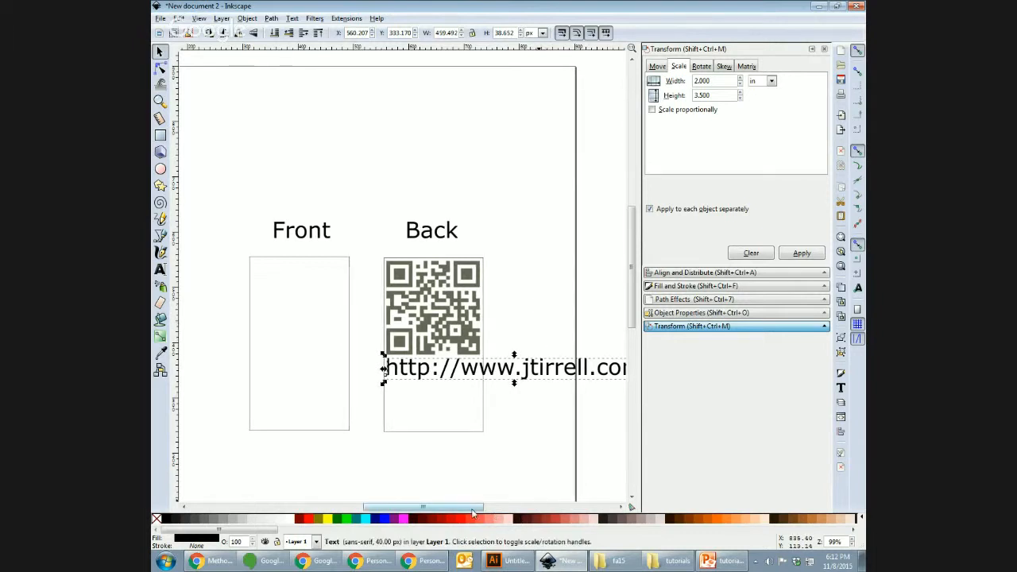
Step: Scale the URL text down to fit the Back card, then zoom in on the cards
scroll(572, 417, "right", 2)
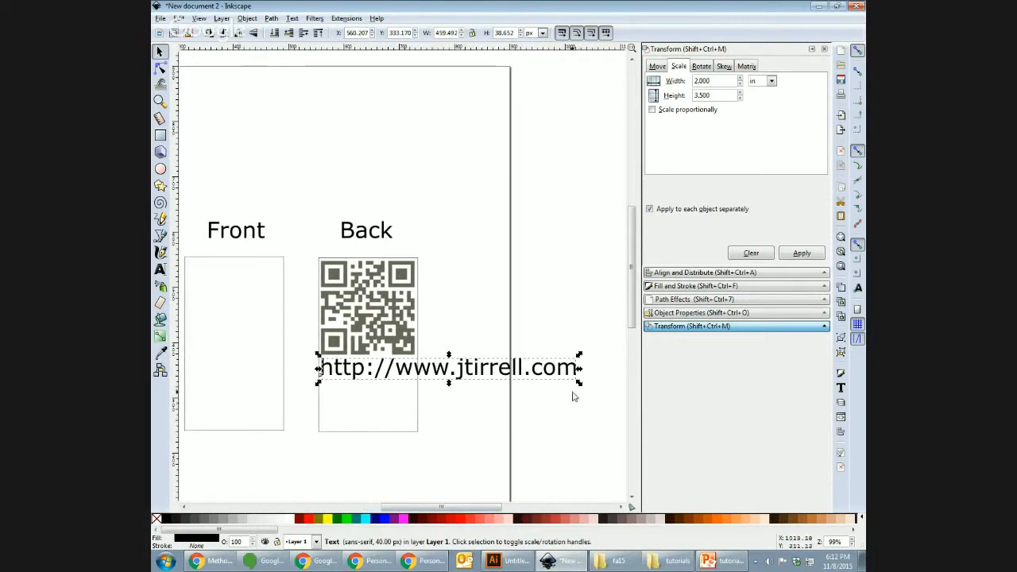
left_click_drag(578, 382, 421, 385)
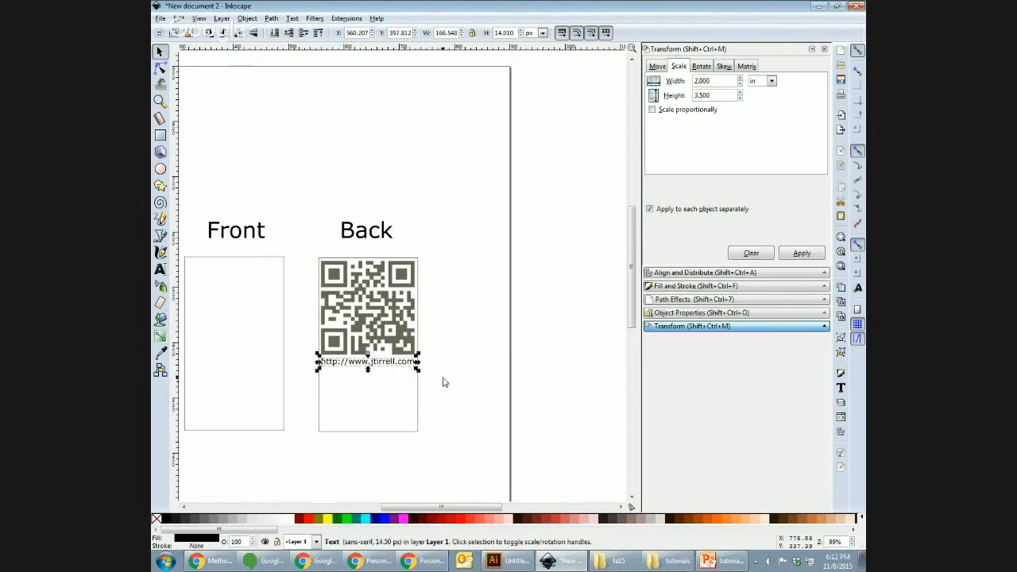
left_click(444, 404)
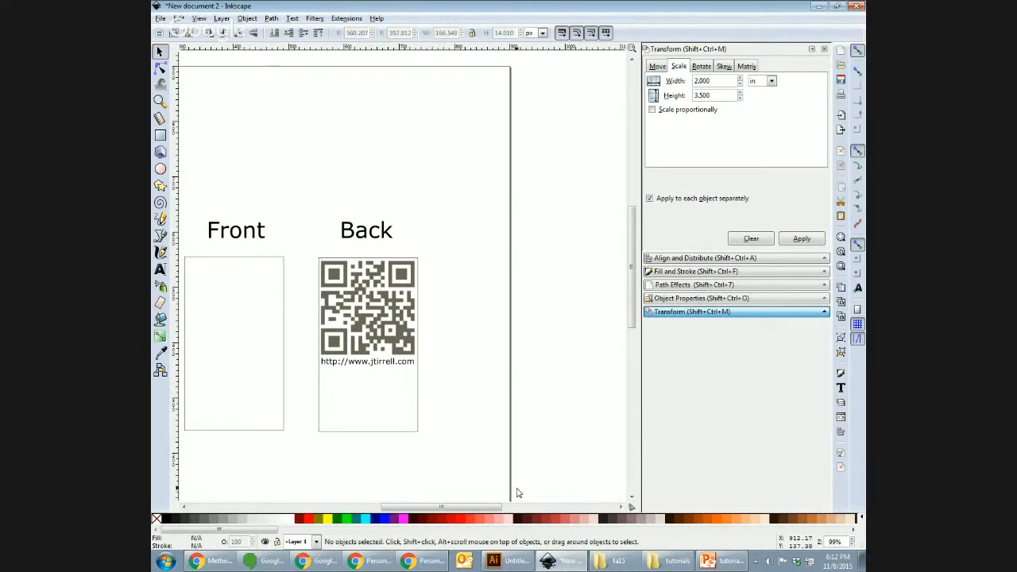
left_click(368, 364)
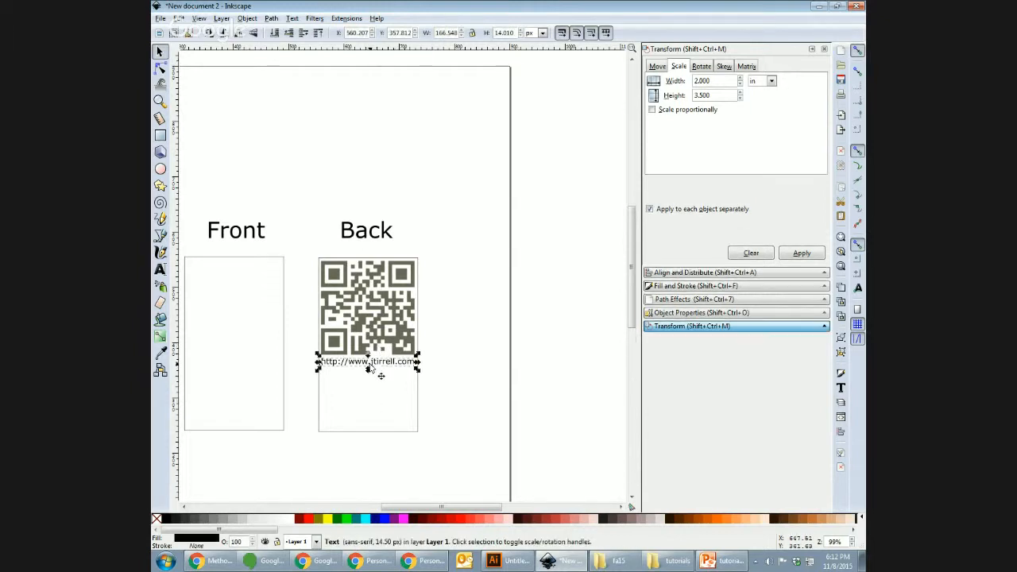
left_click(447, 392)
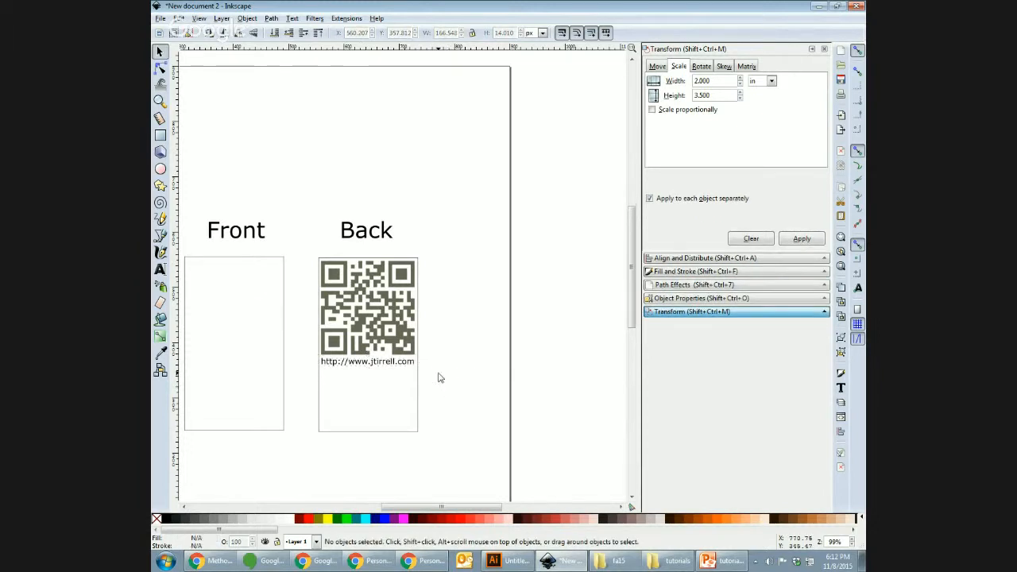
key("plus")
left_click_drag(475, 510, 458, 510)
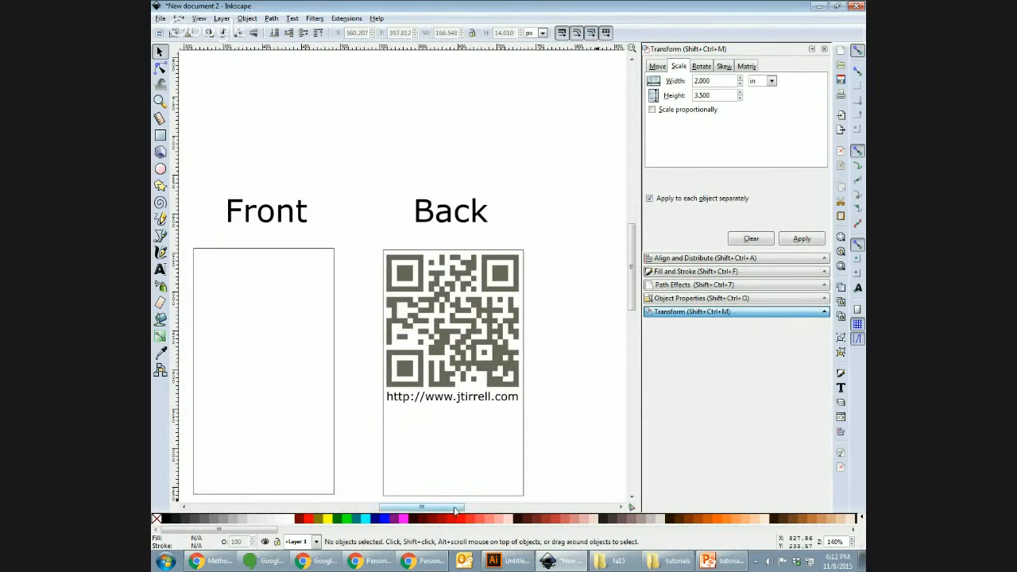
scroll(628, 303, "down", 2)
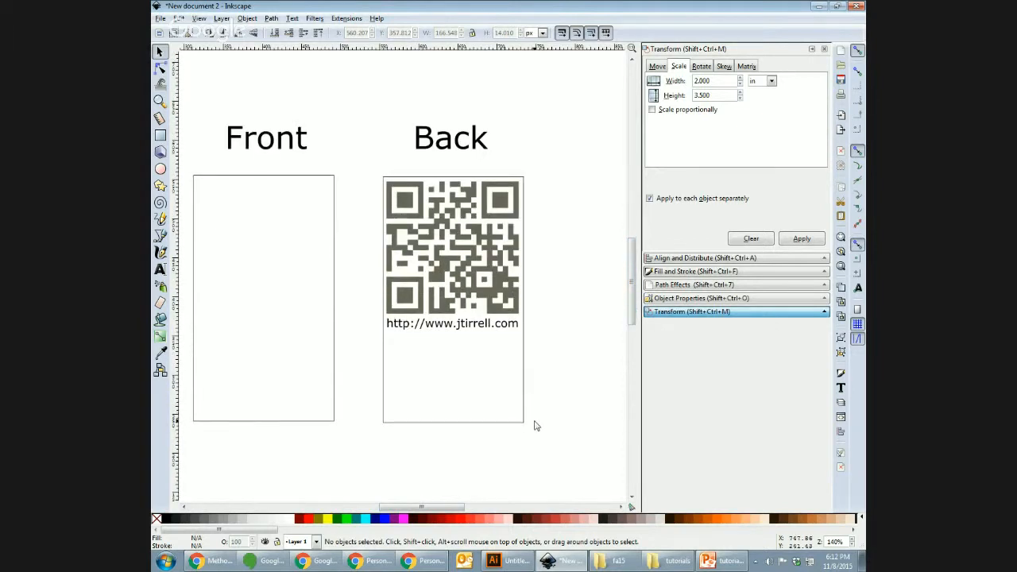
Step: Import logo2.pdf with default PDF settings and drag it onto the Front card
left_click(162, 18)
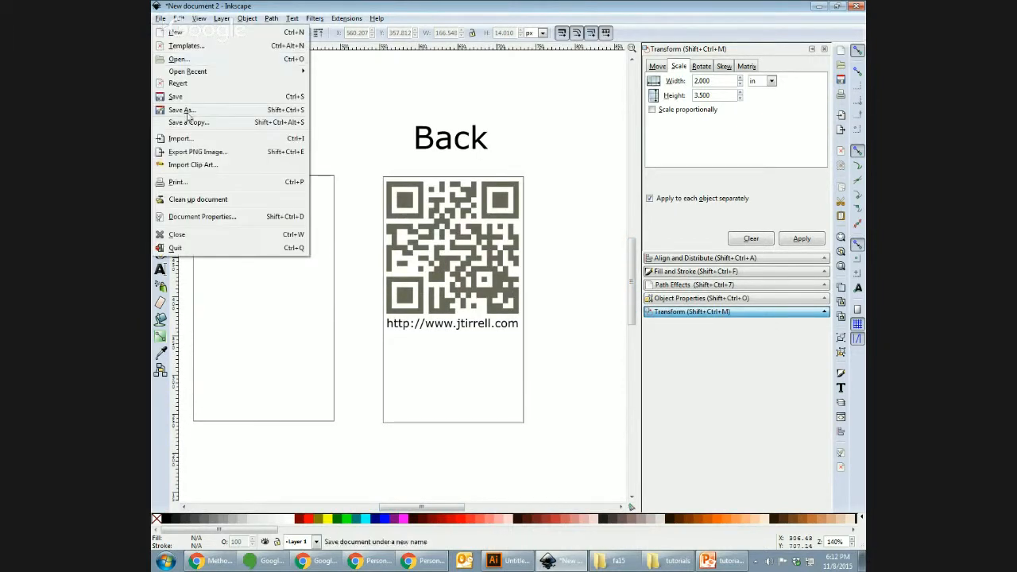
left_click(181, 141)
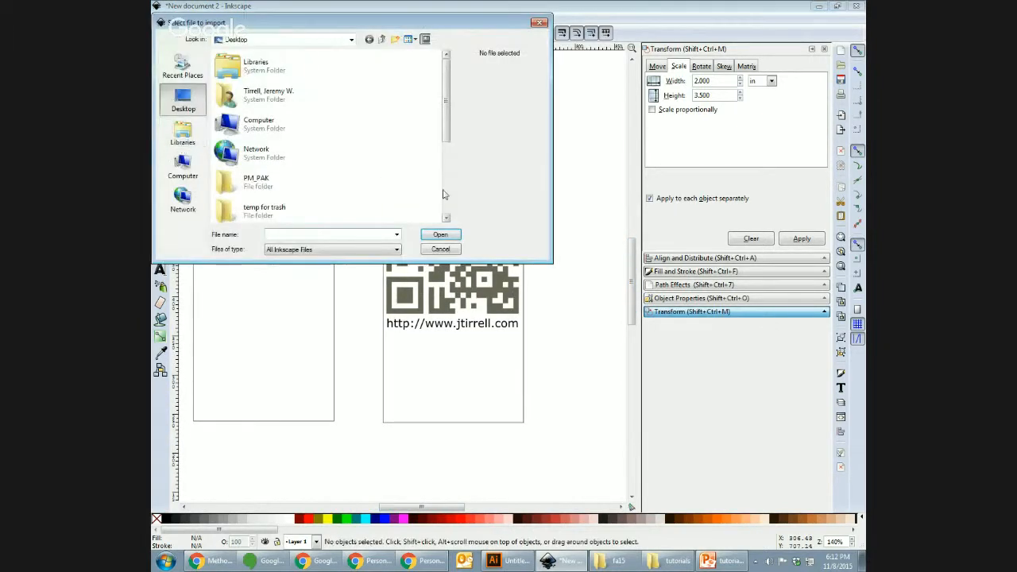
scroll(451, 159, "down", 1)
left_click_drag(451, 159, 446, 214)
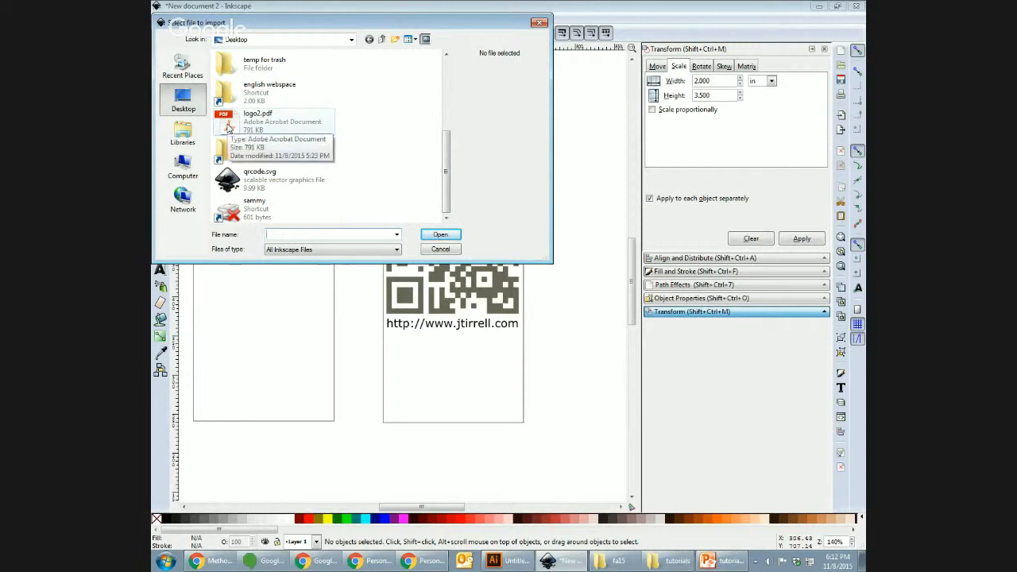
double_click(228, 127)
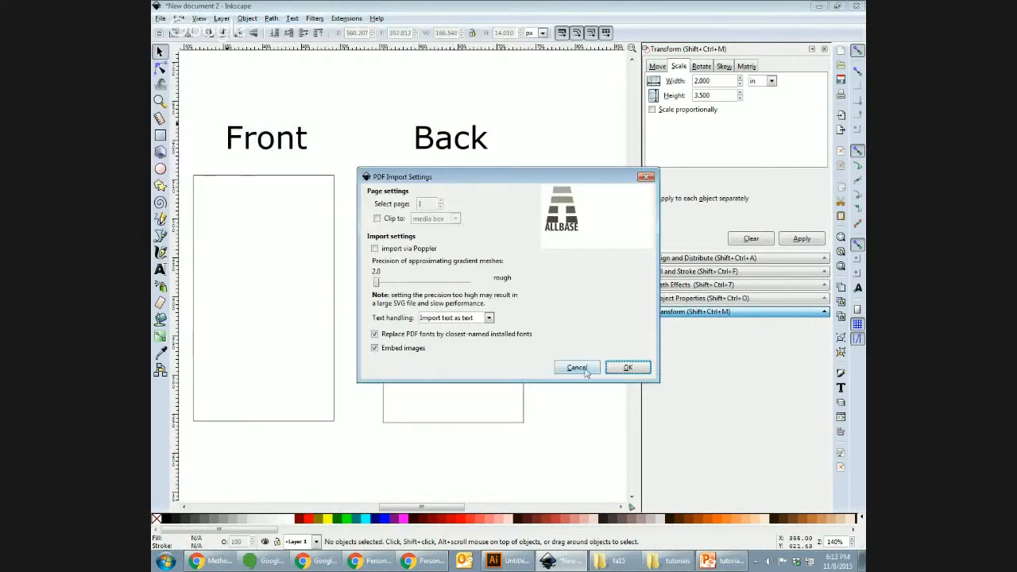
left_click(628, 367)
left_click_drag(370, 274, 235, 260)
Step: Enter the logo group, try a green fill on one piece, then undo it
left_click(344, 312)
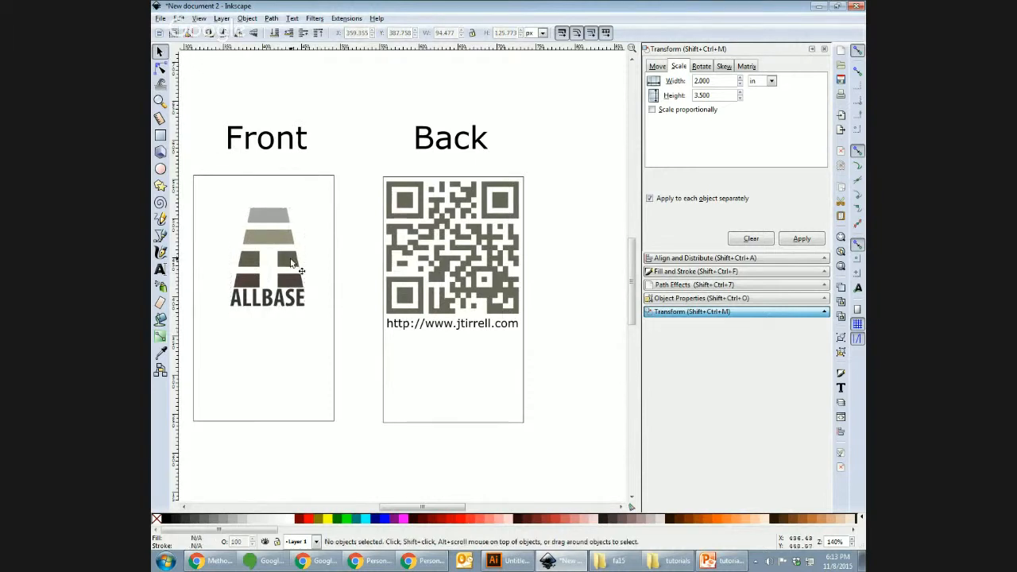
left_click(291, 263)
double_click(291, 263)
left_click(293, 263)
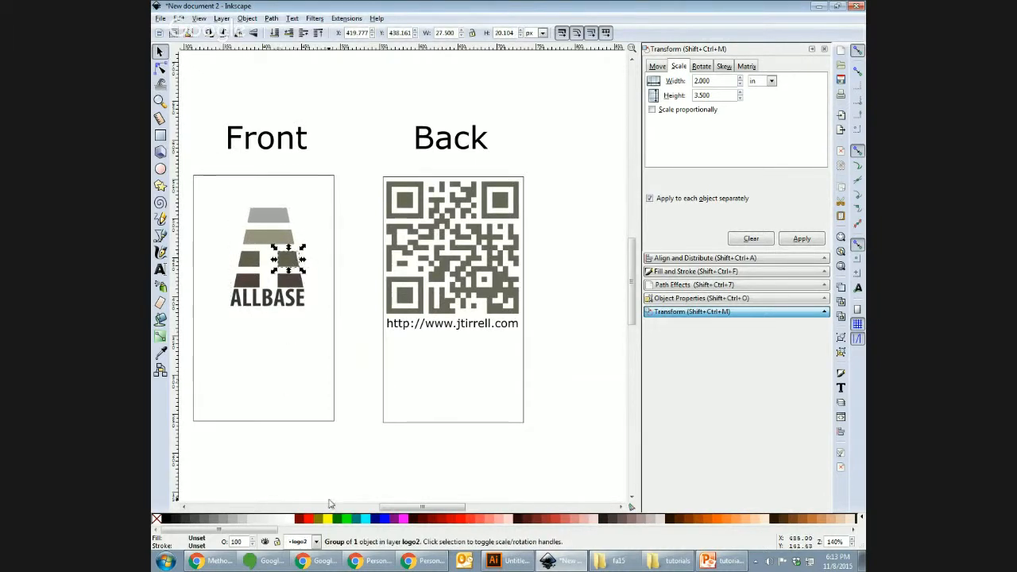
left_click(337, 522)
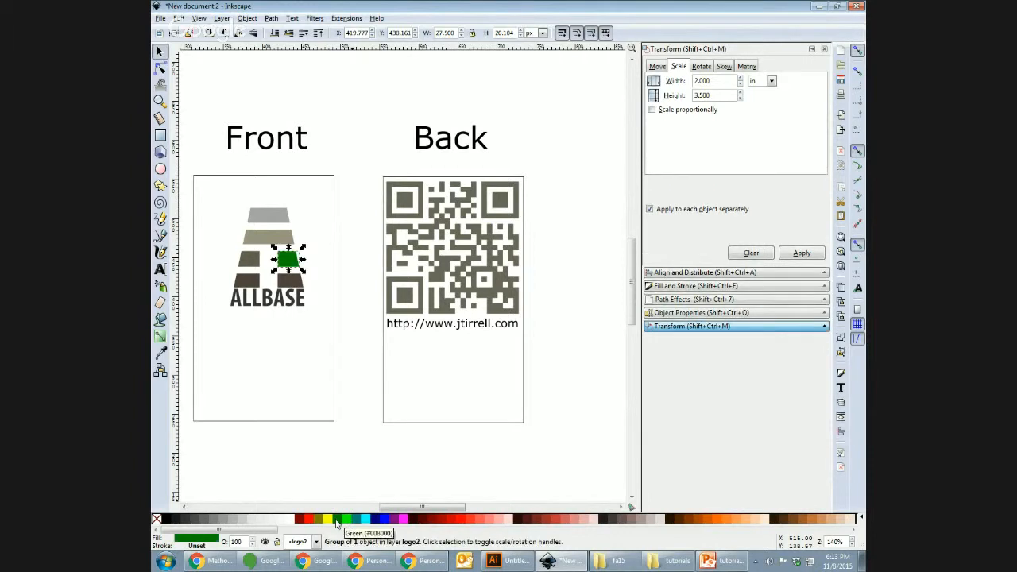
left_click(327, 467)
key("ctrl+z")
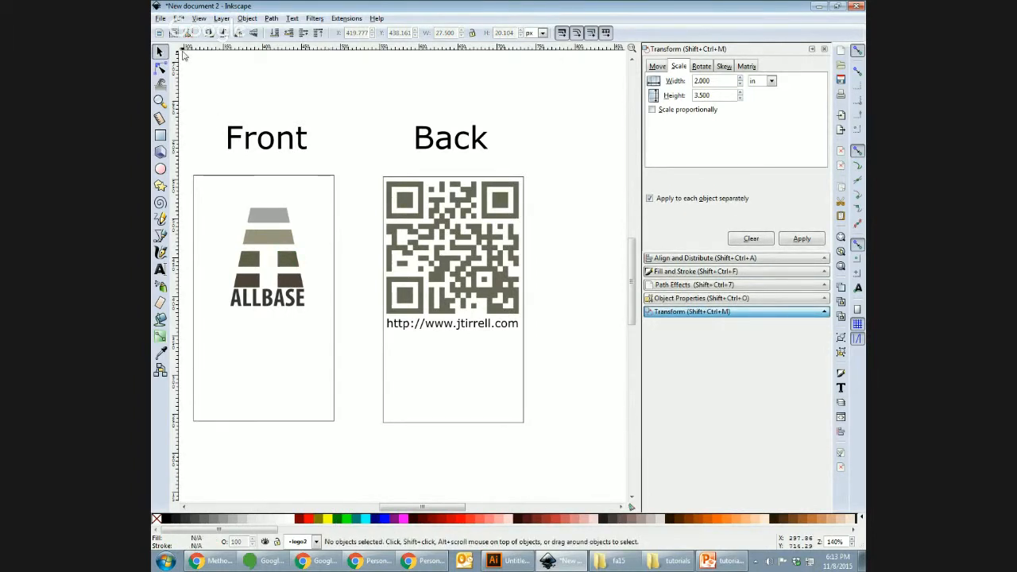
Step: Enlarge the whole logo and position it across the upper Front card
left_click_drag(222, 193, 332, 332)
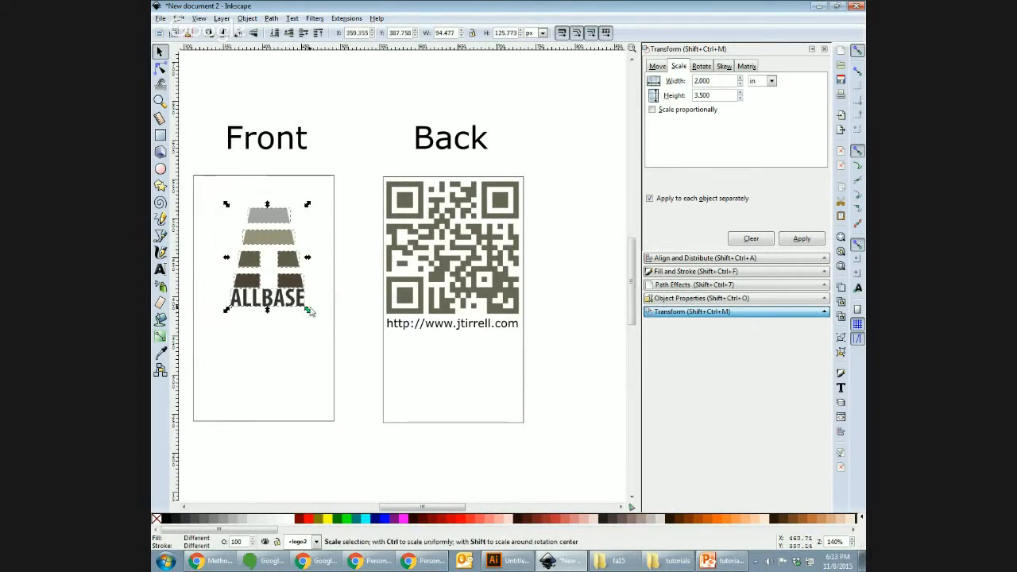
left_click_drag(306, 312, 360, 378)
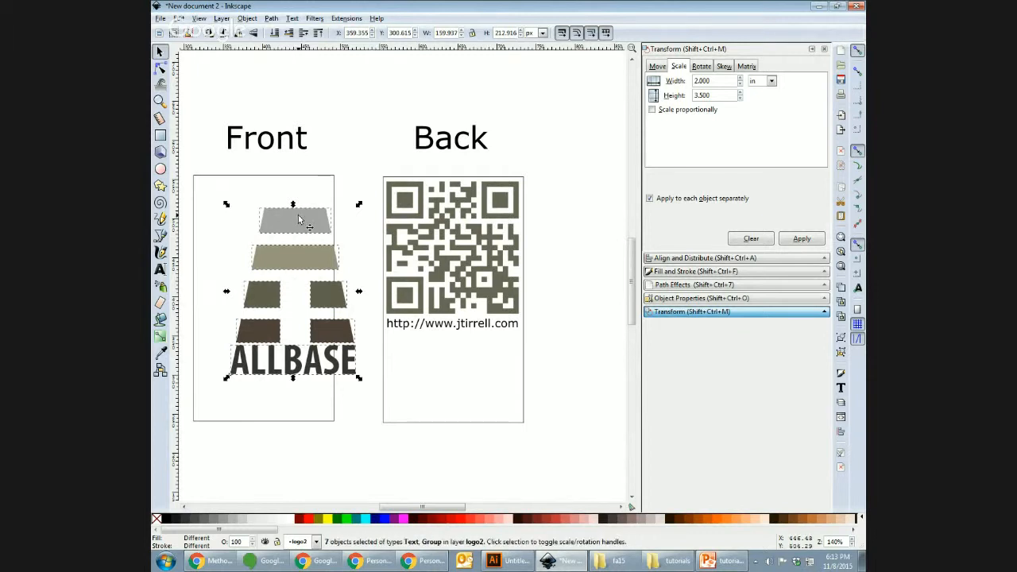
left_click_drag(299, 219, 266, 193)
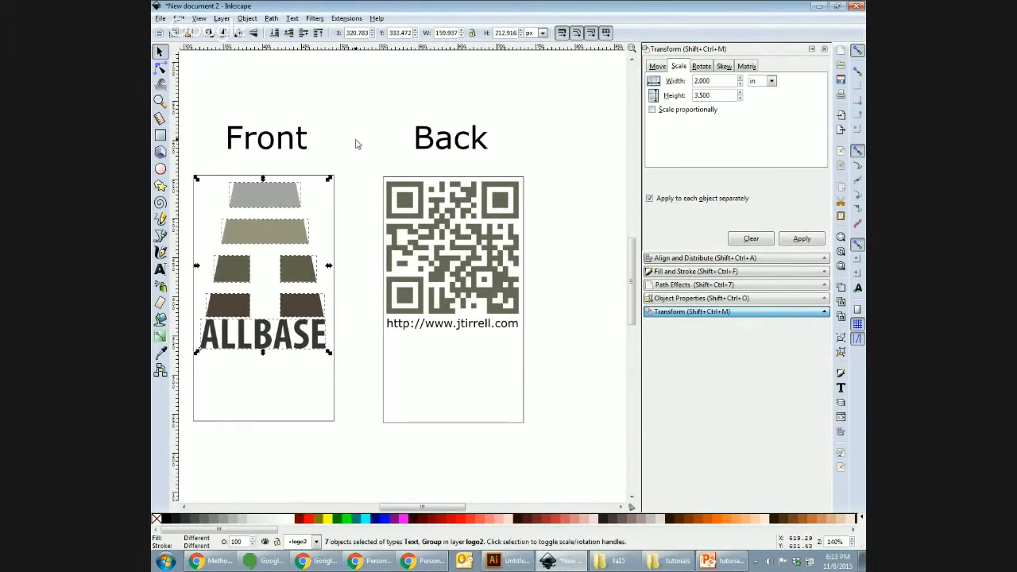
left_click(358, 144)
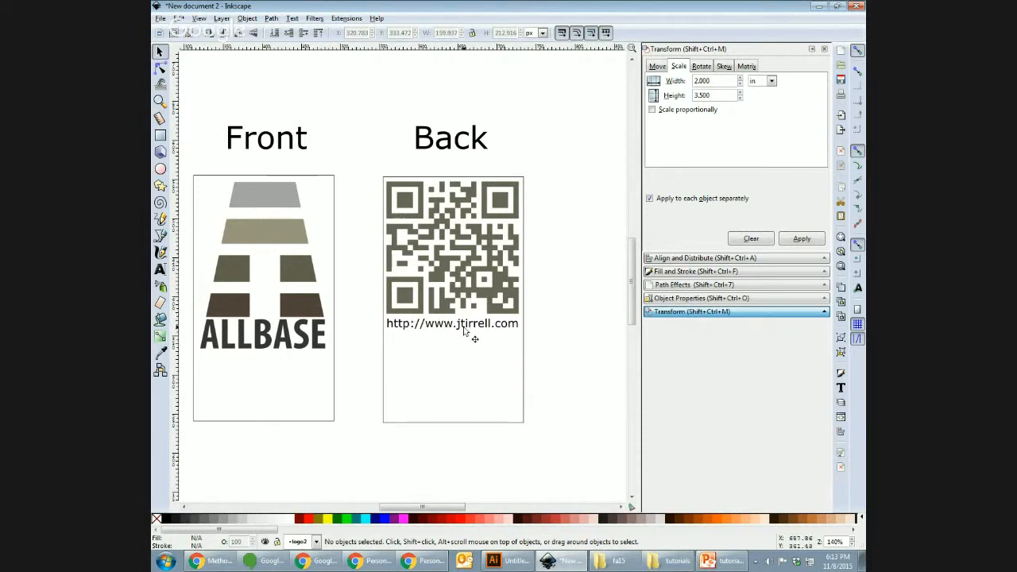
Step: Draw a rectangle over the lower part of the Back card
left_click(299, 301)
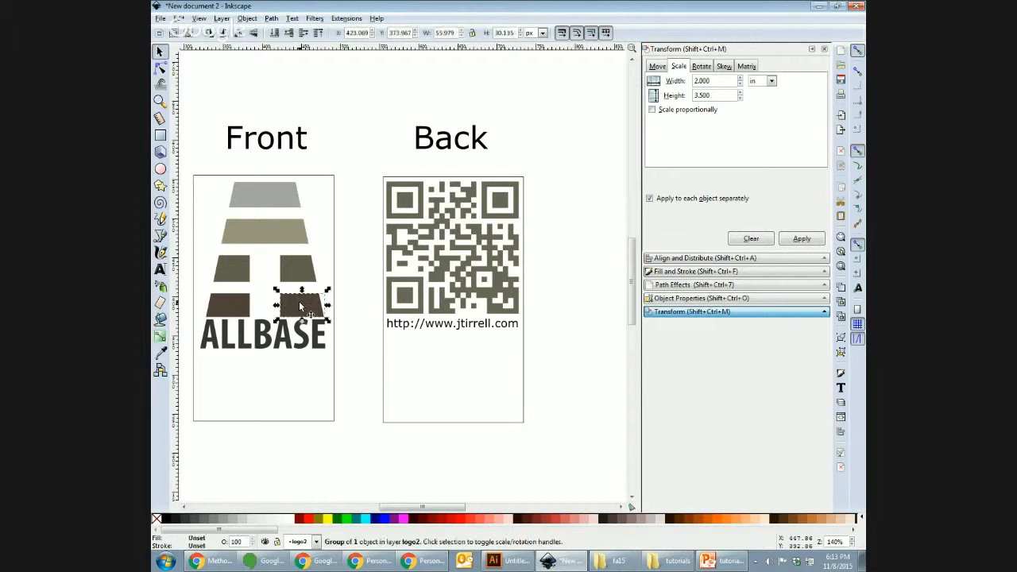
left_click(375, 387)
key("r")
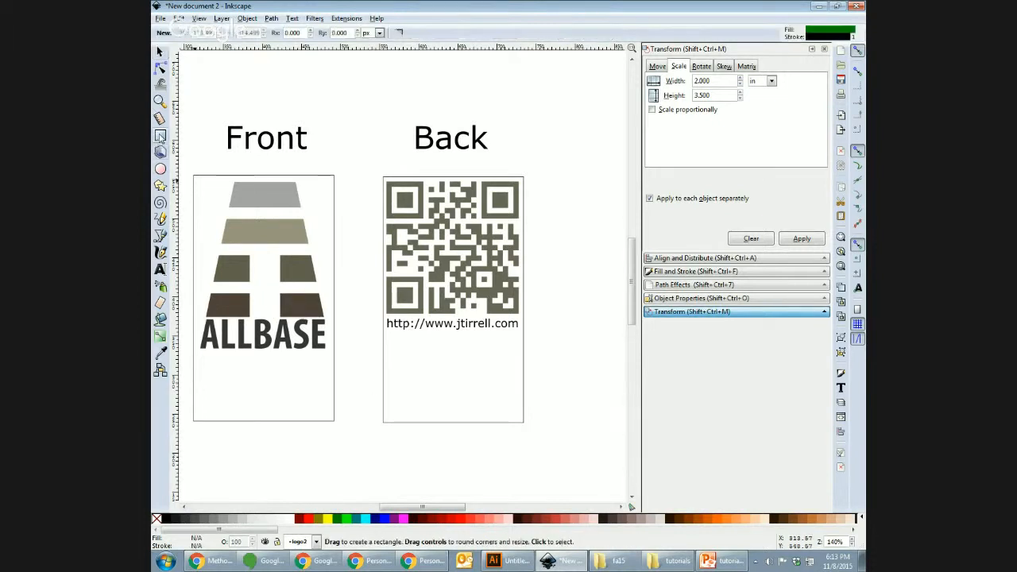
left_click_drag(378, 439, 555, 345)
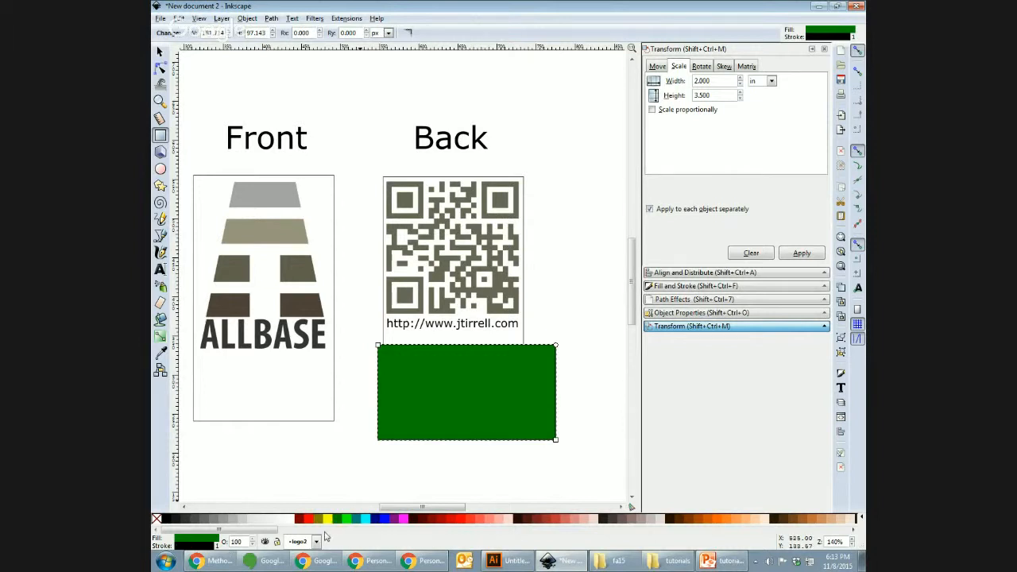
Step: Remove the rectangle's outline and fill it with the logo's dark brown, picked with the Dropper
left_click(197, 546)
left_click(156, 519)
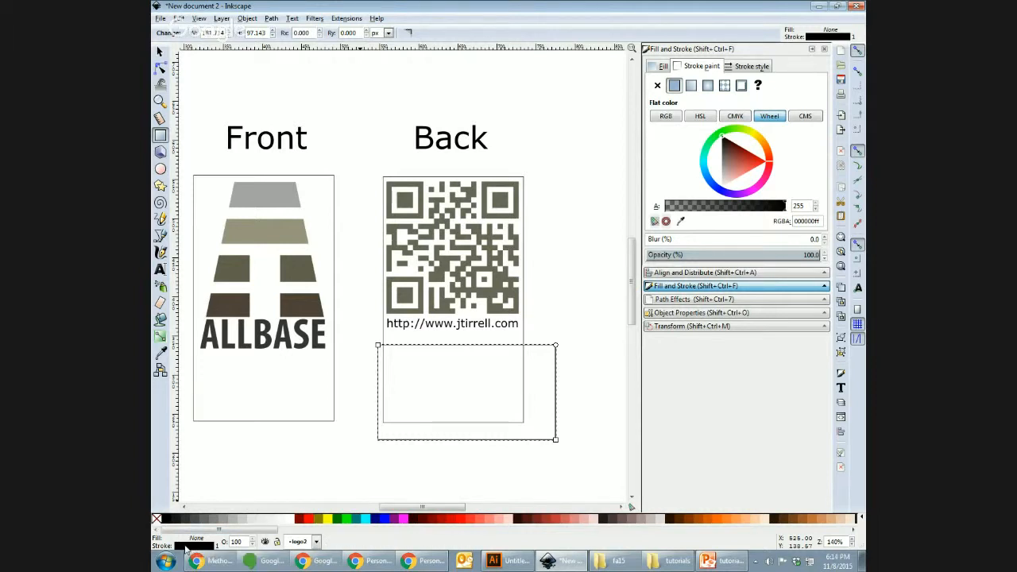
left_click(749, 285)
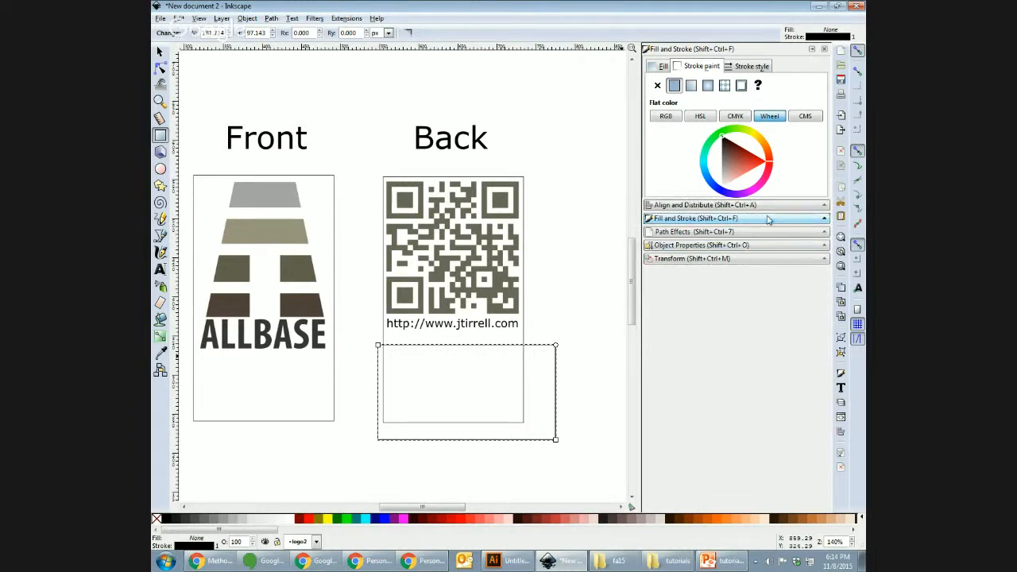
left_click(661, 86)
left_click(662, 67)
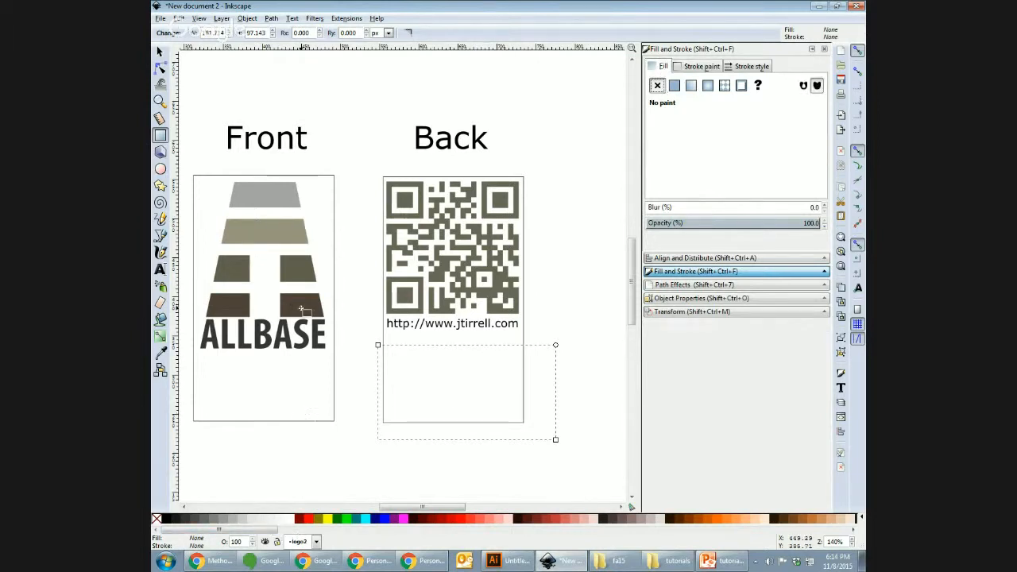
left_click(161, 353)
left_click(294, 307)
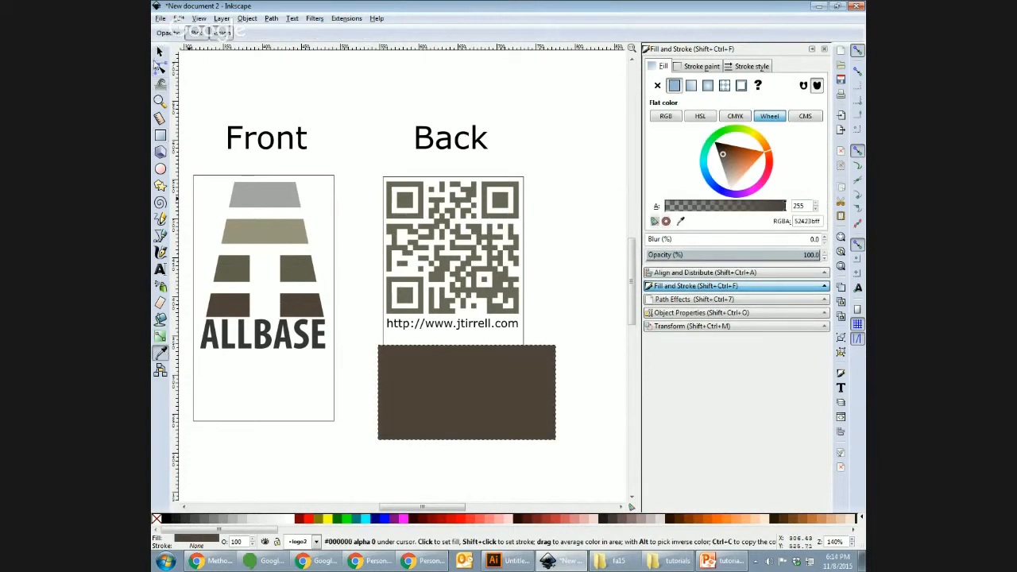
Step: Move the brown band up toward the URL and resize it to fit the Back card
left_click(159, 52)
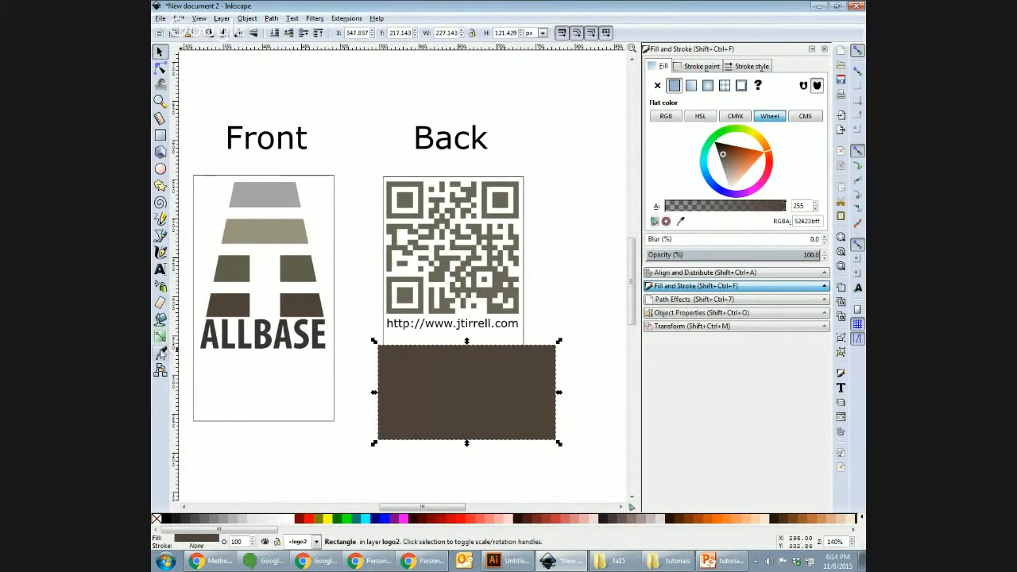
left_click_drag(516, 404, 521, 395)
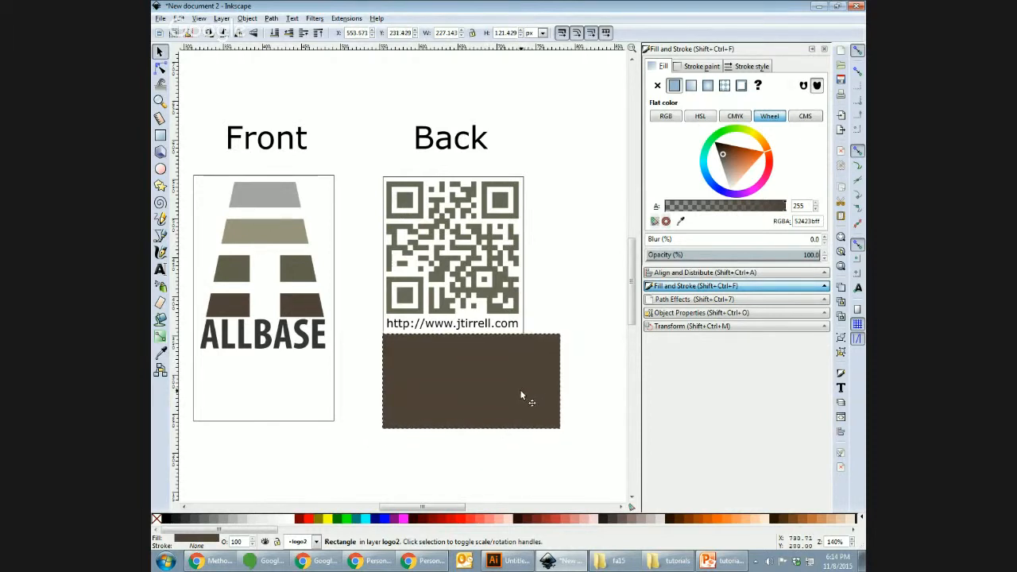
left_click_drag(562, 433, 524, 432)
left_click(563, 419)
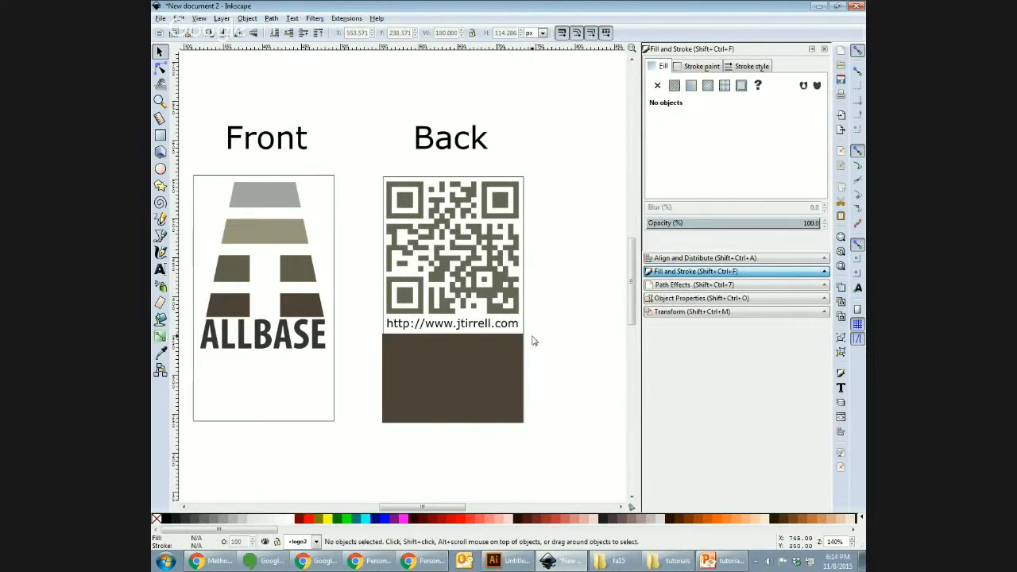
Step: Raise the URL text to the top so it sits in front of the brown band
left_click_drag(467, 326, 460, 347)
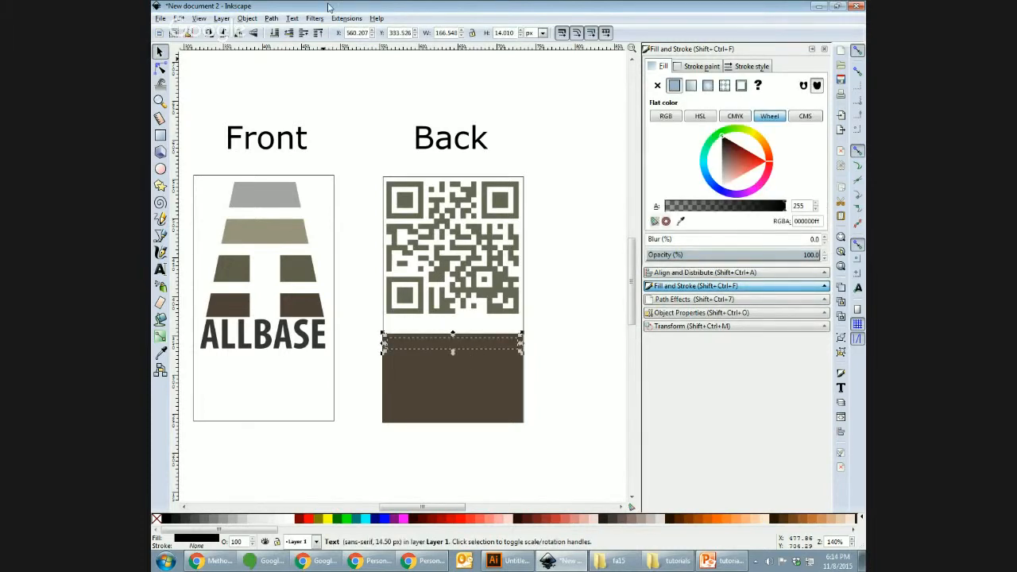
left_click(247, 18)
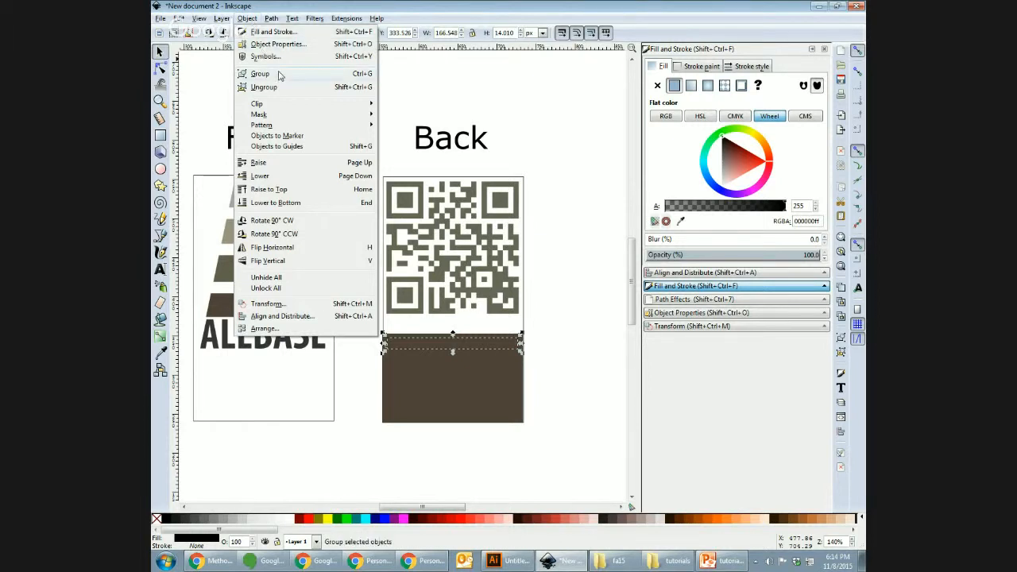
left_click(308, 190)
left_click(556, 340)
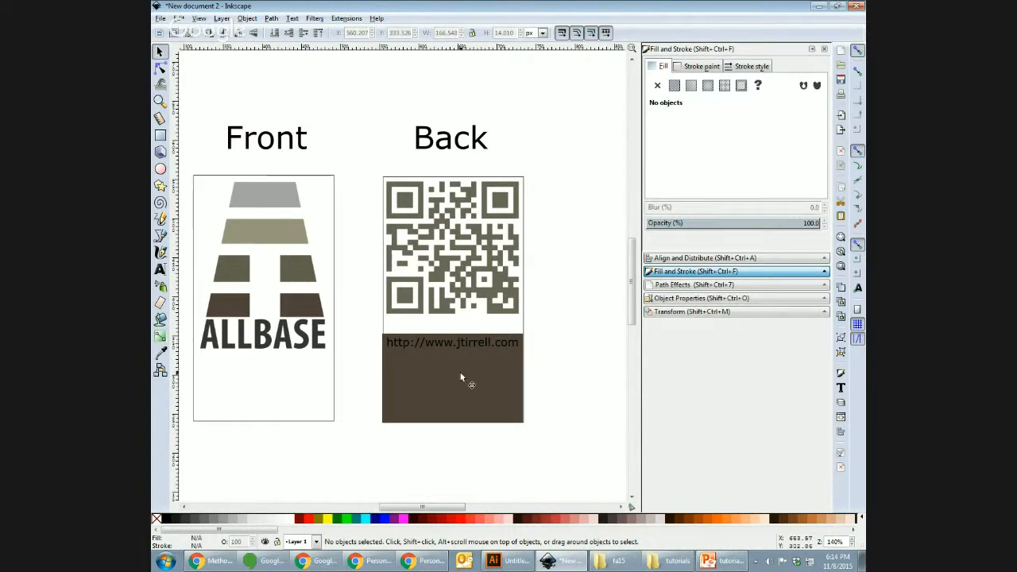
Step: Make the whole URL line white
double_click(470, 342)
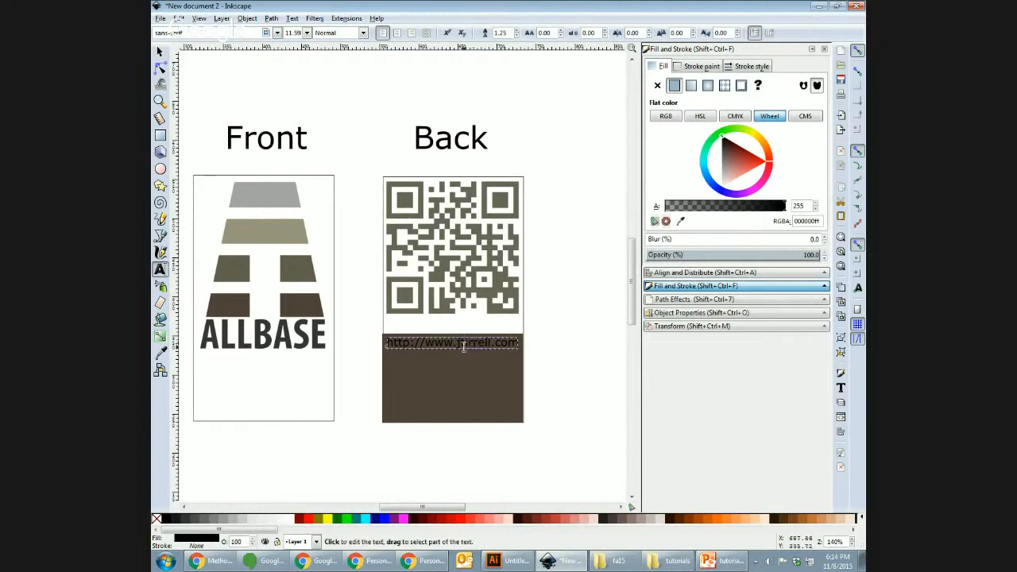
triple_click(464, 347)
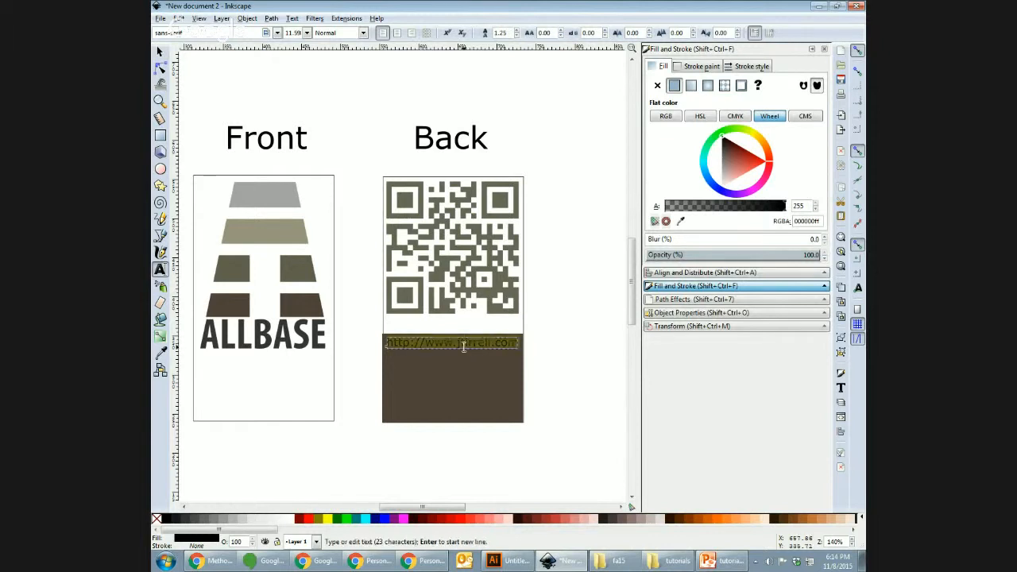
left_click(289, 523)
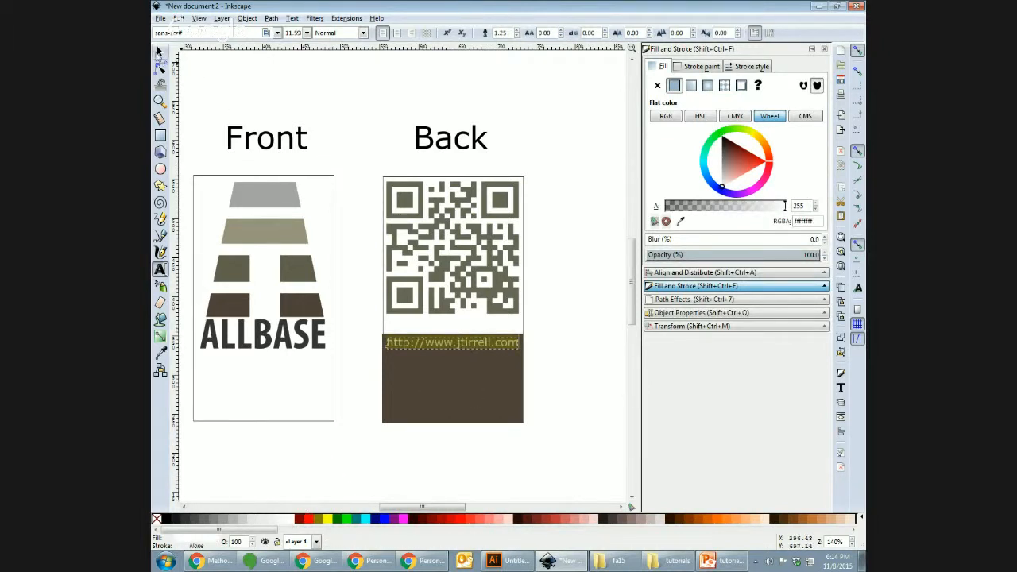
key("F1")
left_click(554, 287)
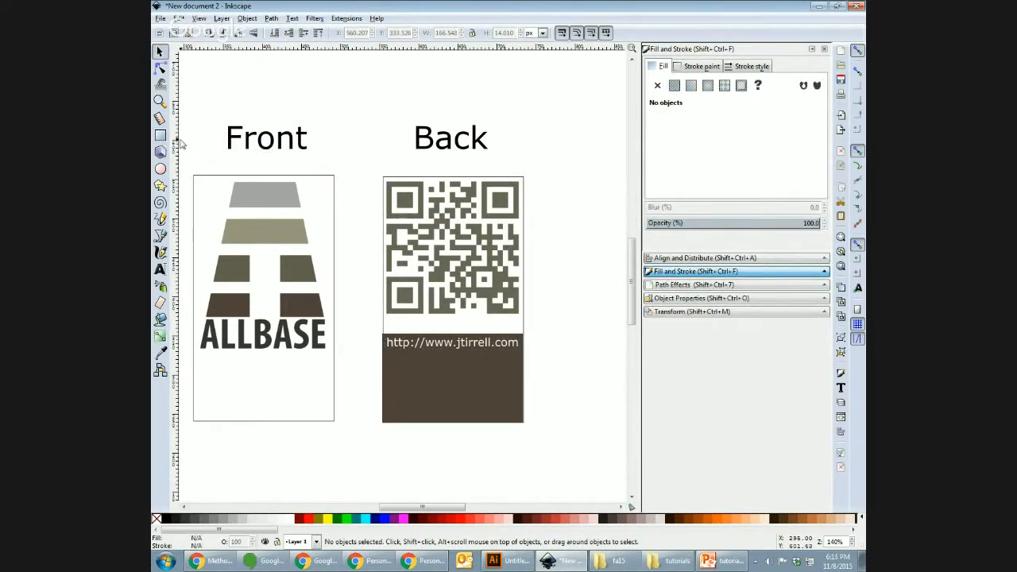
Step: Type the person's name as a new text line below the cards and give it a new font
left_click(159, 268)
left_click(306, 459)
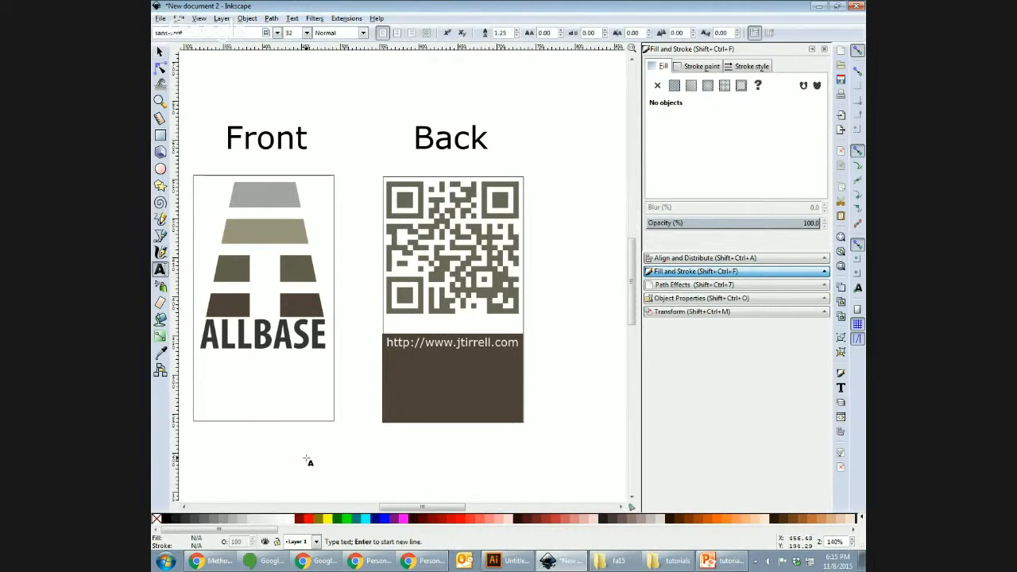
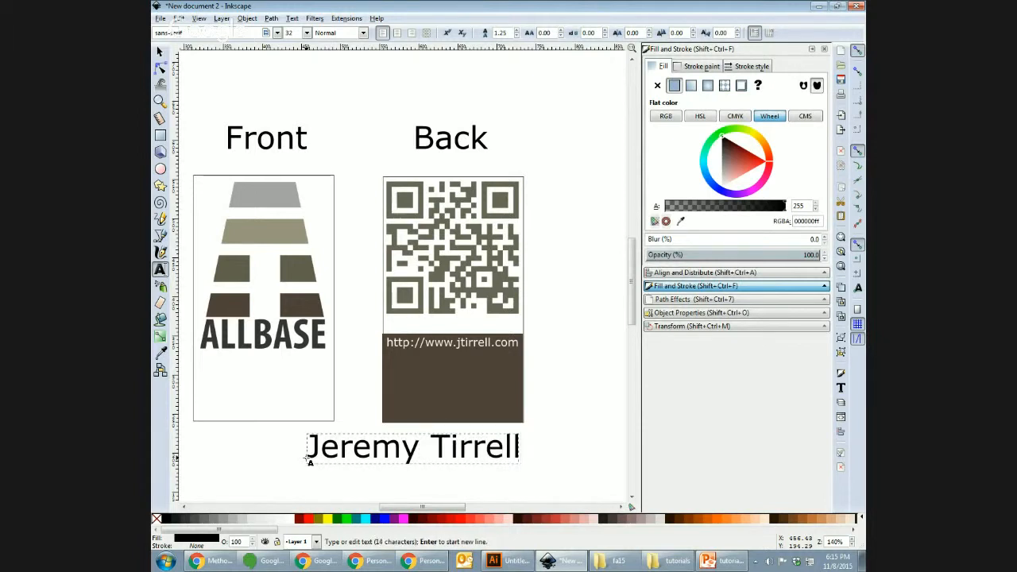
key("ctrl+a")
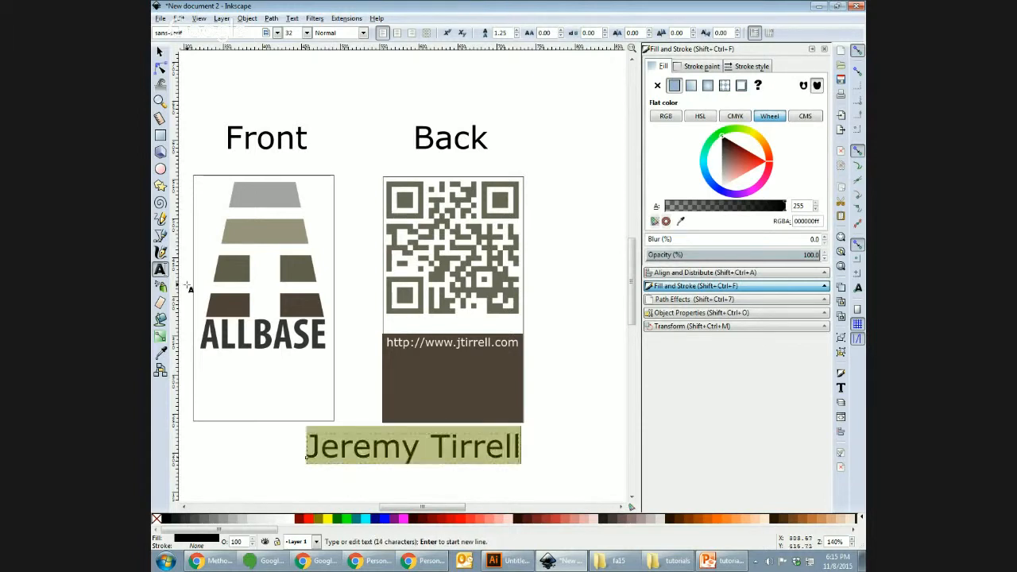
left_click(160, 52)
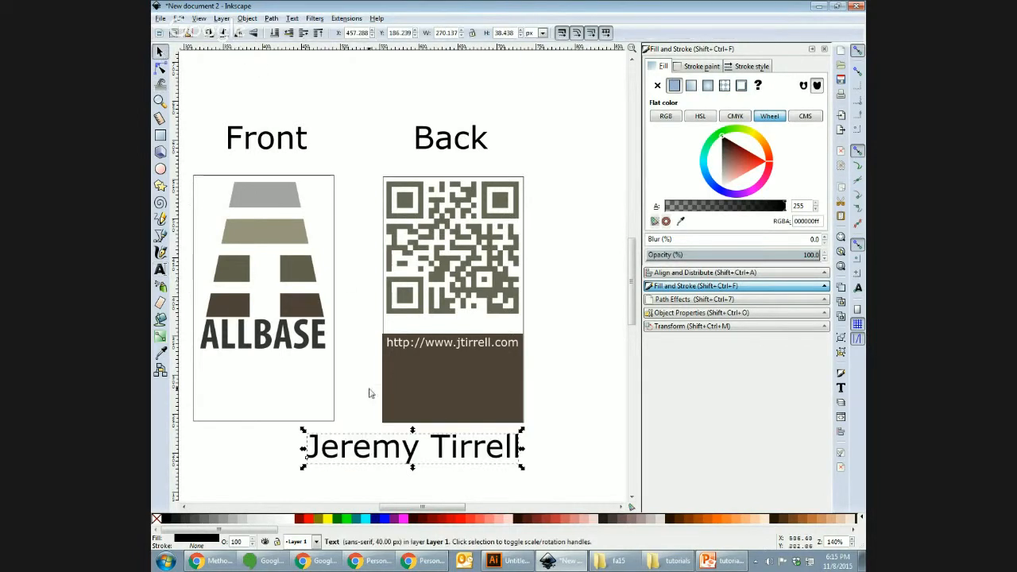
double_click(365, 449)
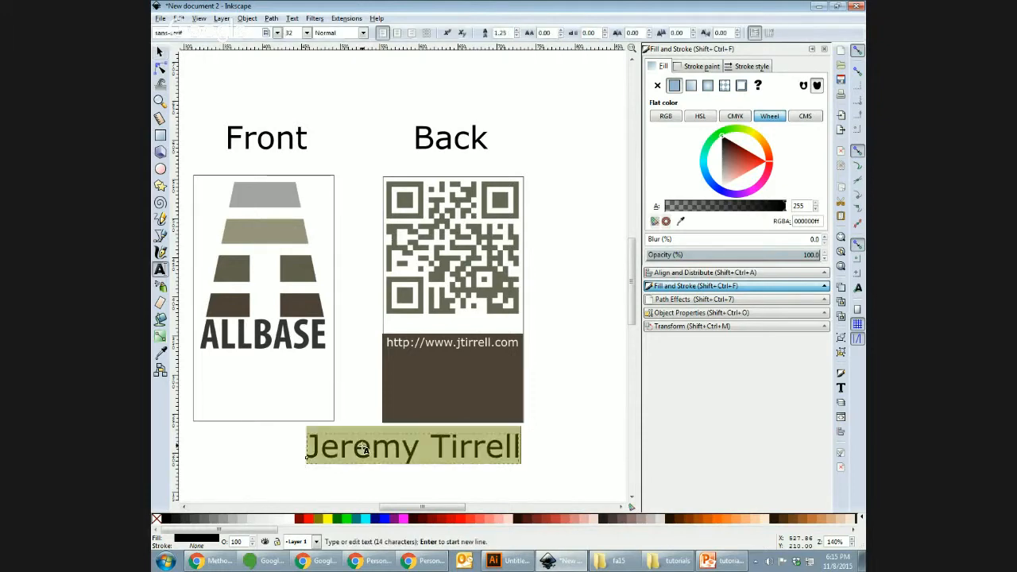
left_click(278, 34)
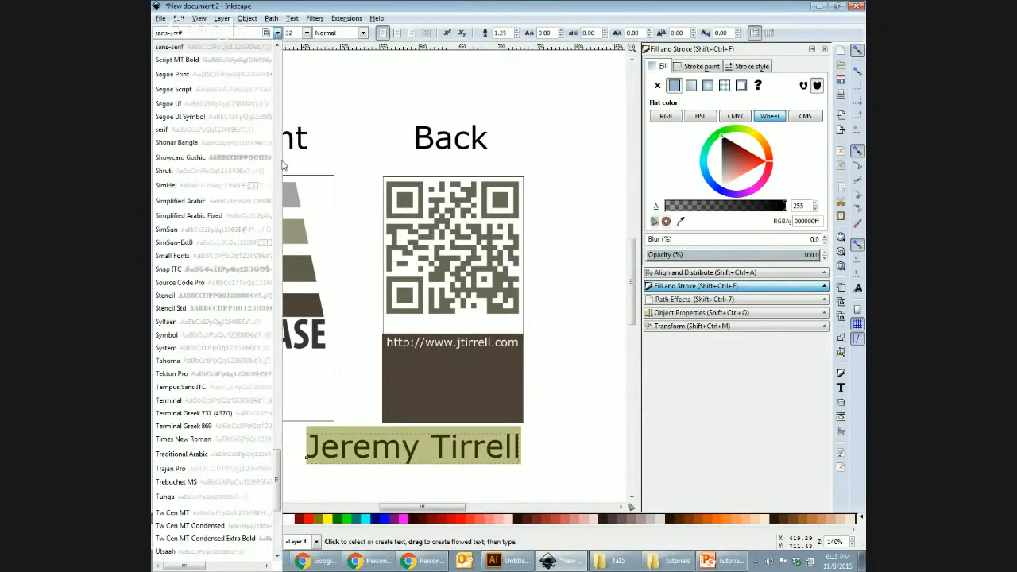
left_click(222, 399)
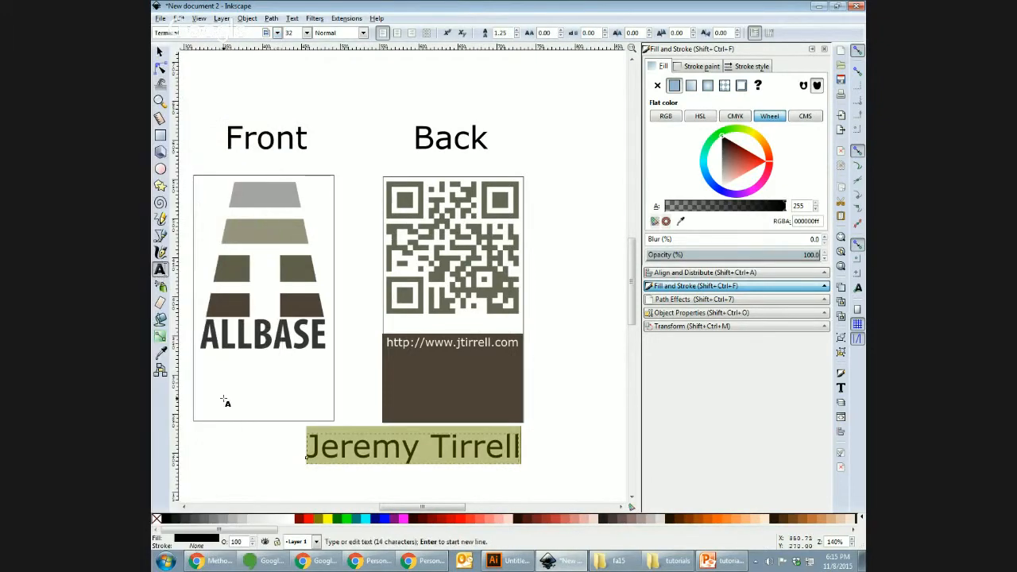
Step: Move the name text onto the Front card just below the logo, undoing an accidental height change
left_click(159, 51)
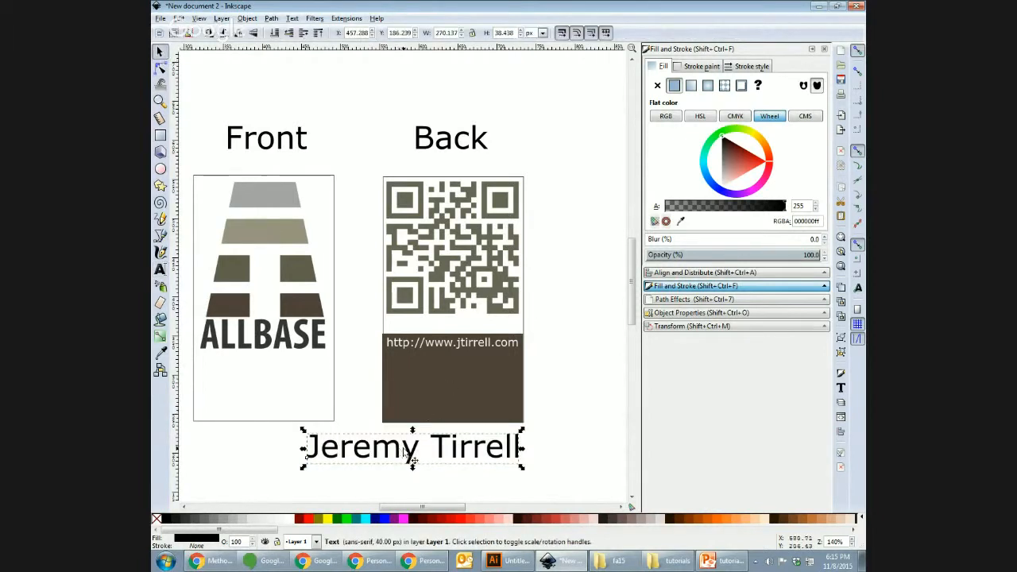
left_click_drag(416, 458, 309, 382)
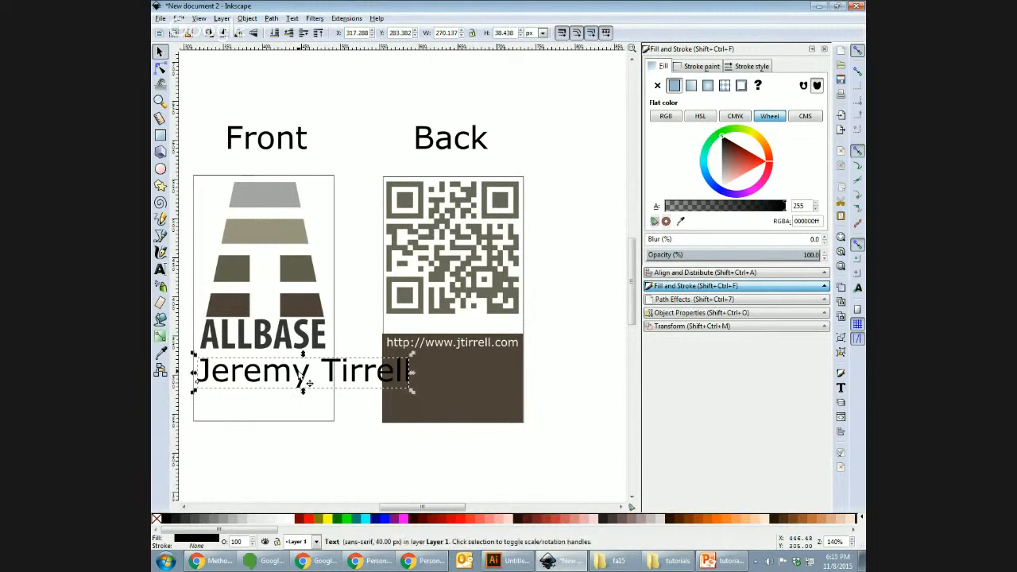
left_click(521, 36)
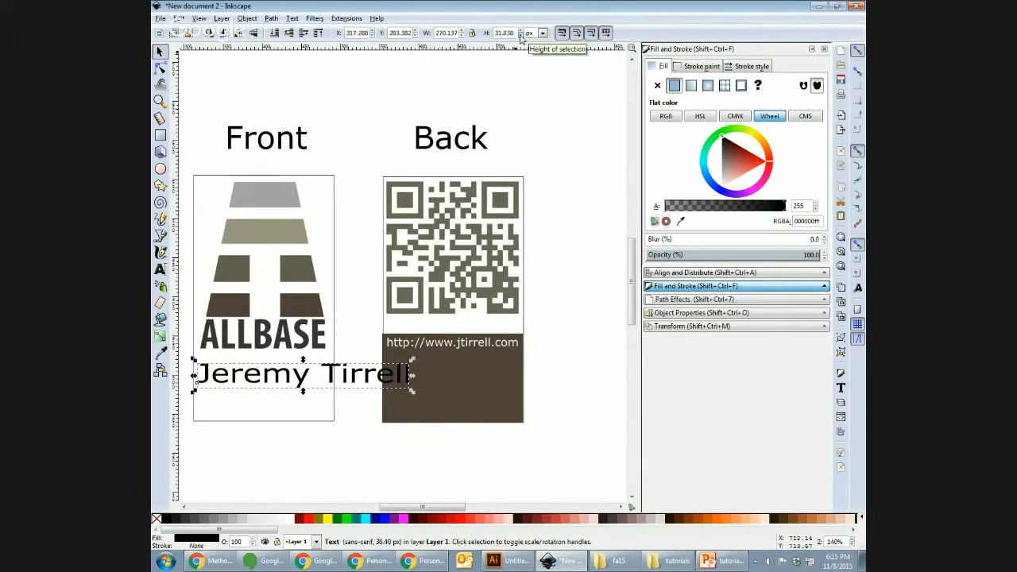
key("ctrl+z")
key("ctrl+z")
left_click_drag(451, 443, 399, 409)
left_click(385, 455)
left_click_drag(385, 454, 275, 377)
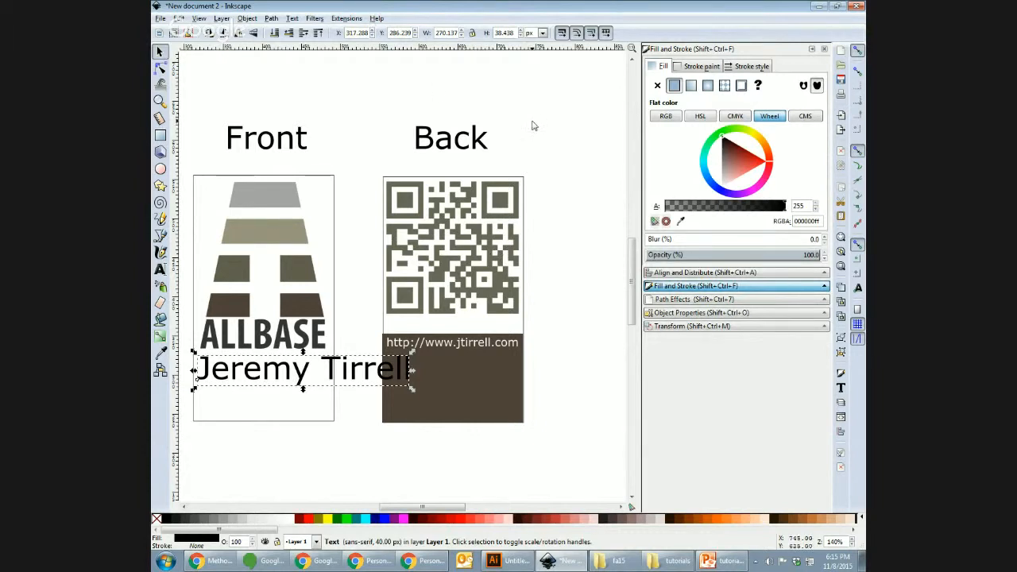
Step: Set the name text to font size 20 in Text and Font and nudge it up slightly
left_click(841, 388)
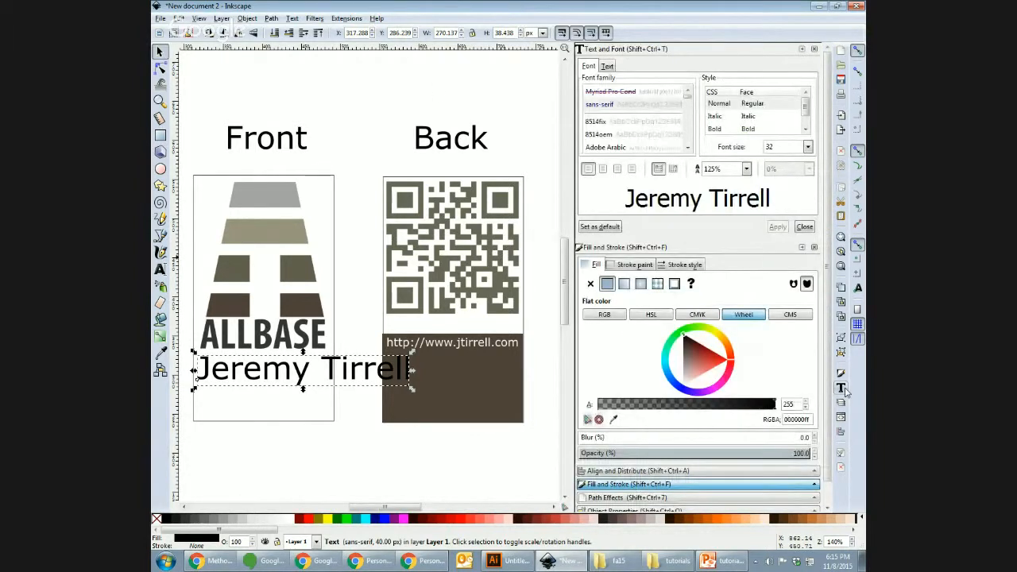
left_click(807, 148)
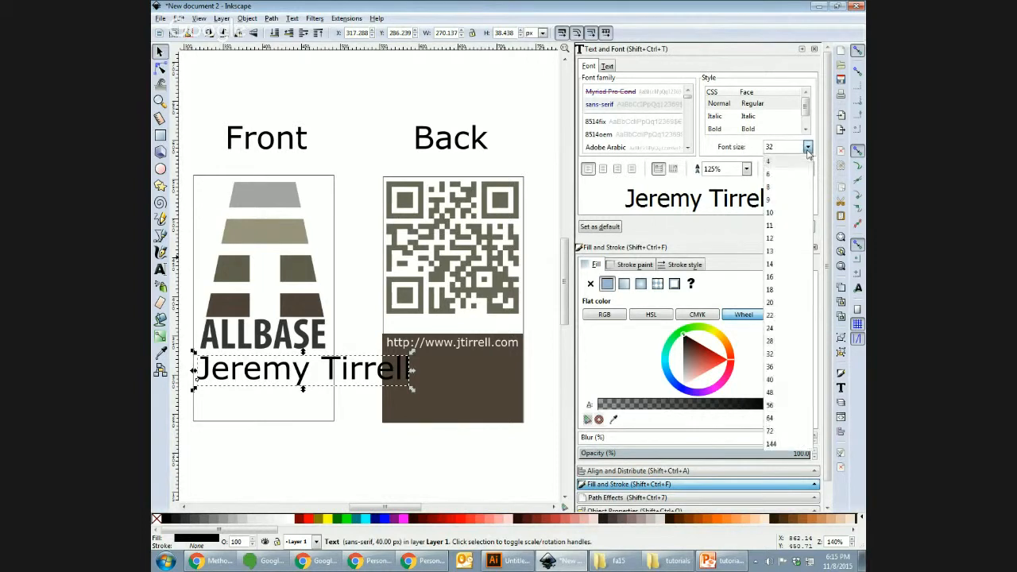
left_click(782, 303)
left_click(778, 216)
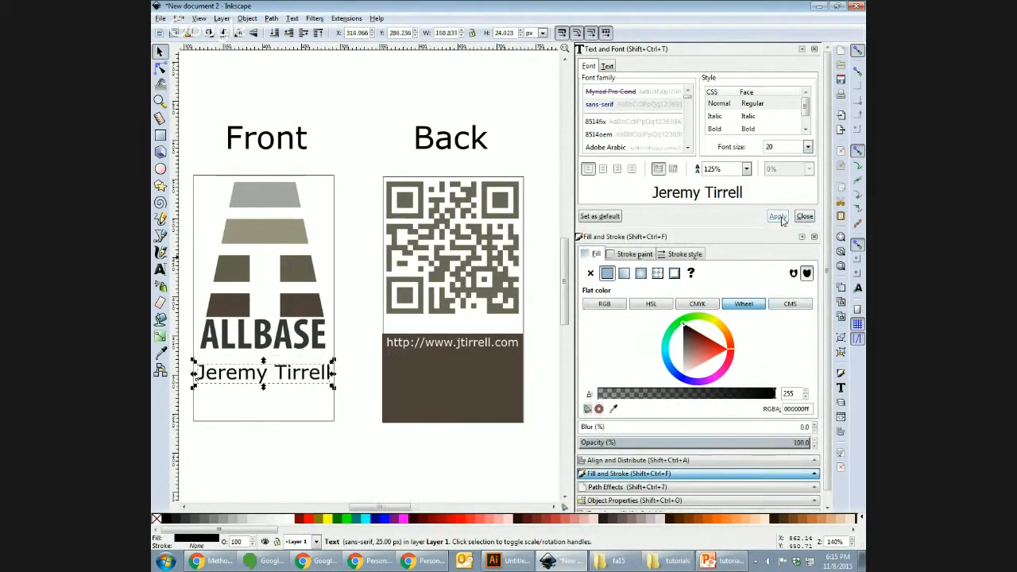
left_click(219, 87)
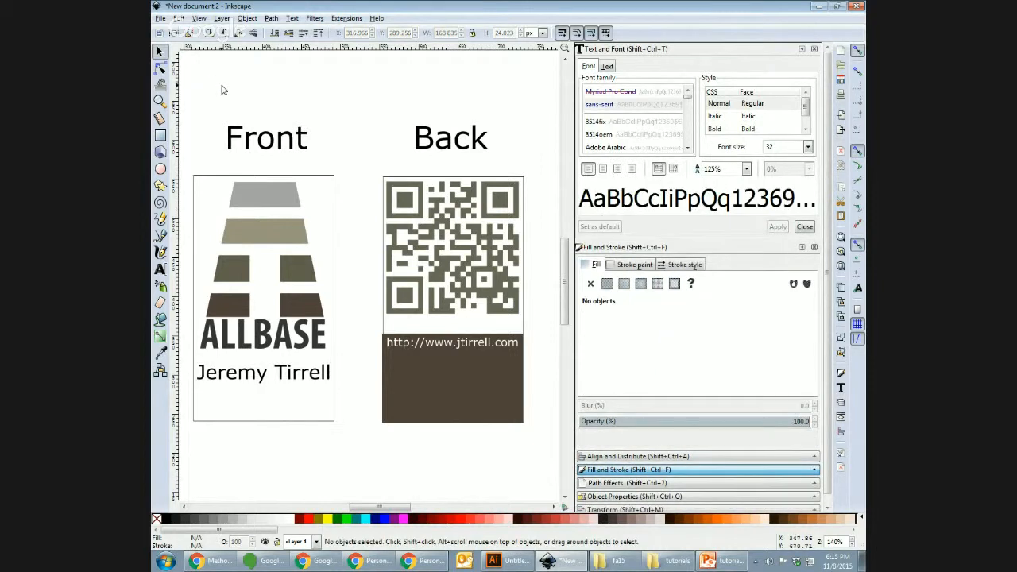
left_click(316, 378)
key("Up")
key("Up")
key("Up")
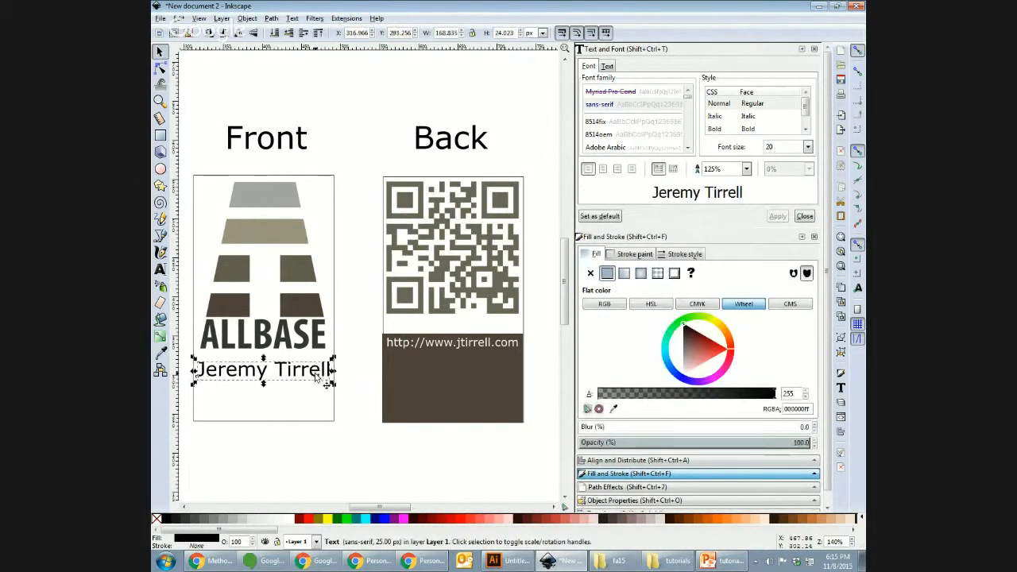
Step: Add the e-mail address on a new line beneath the name at font size 12
double_click(293, 374)
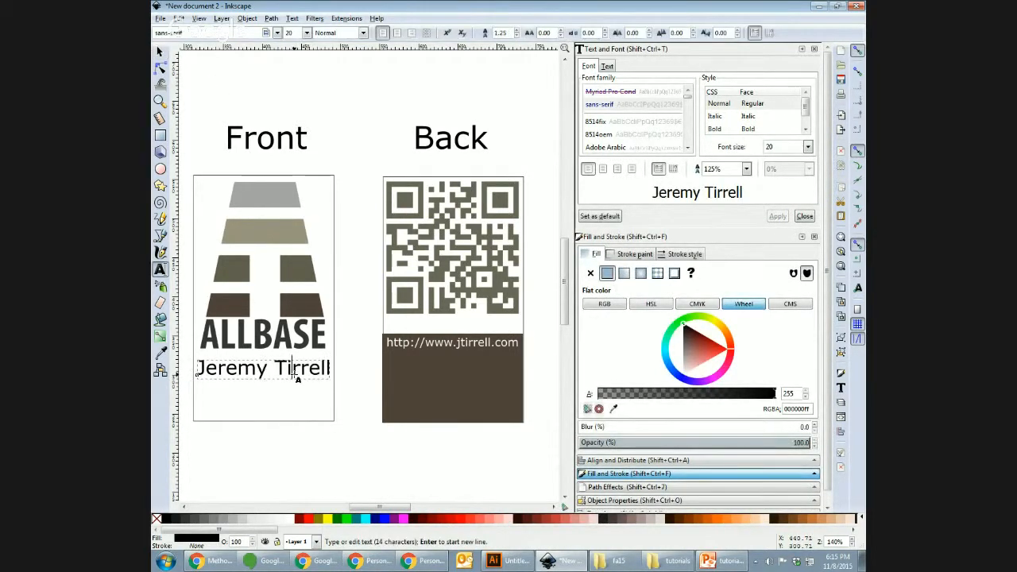
key("Return")
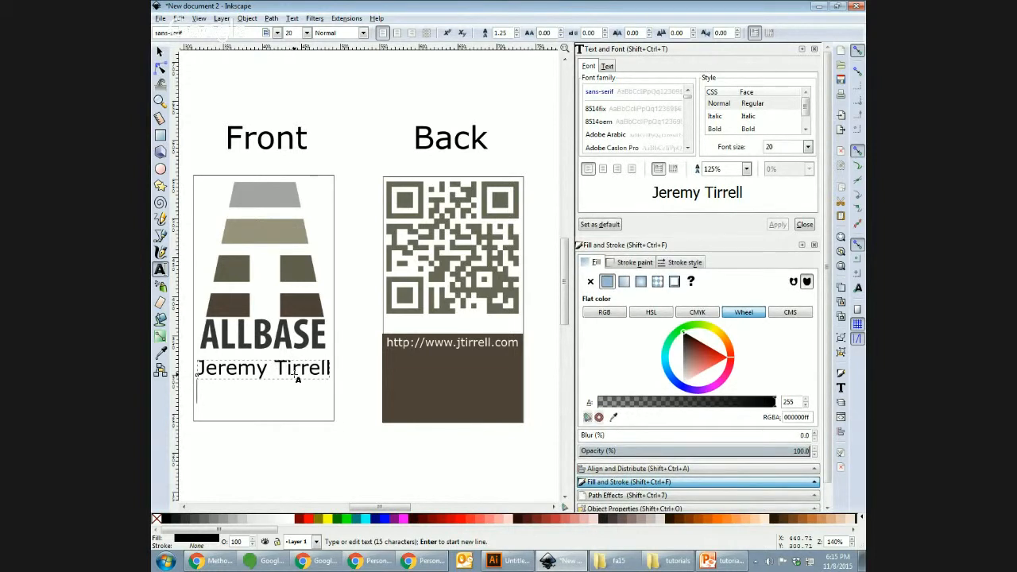
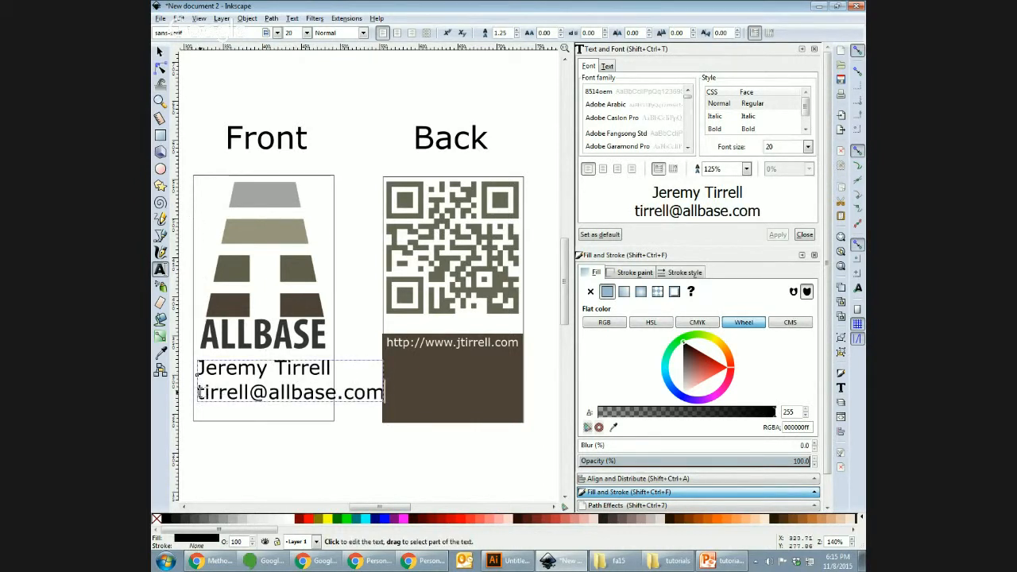
left_click_drag(384, 391, 196, 392)
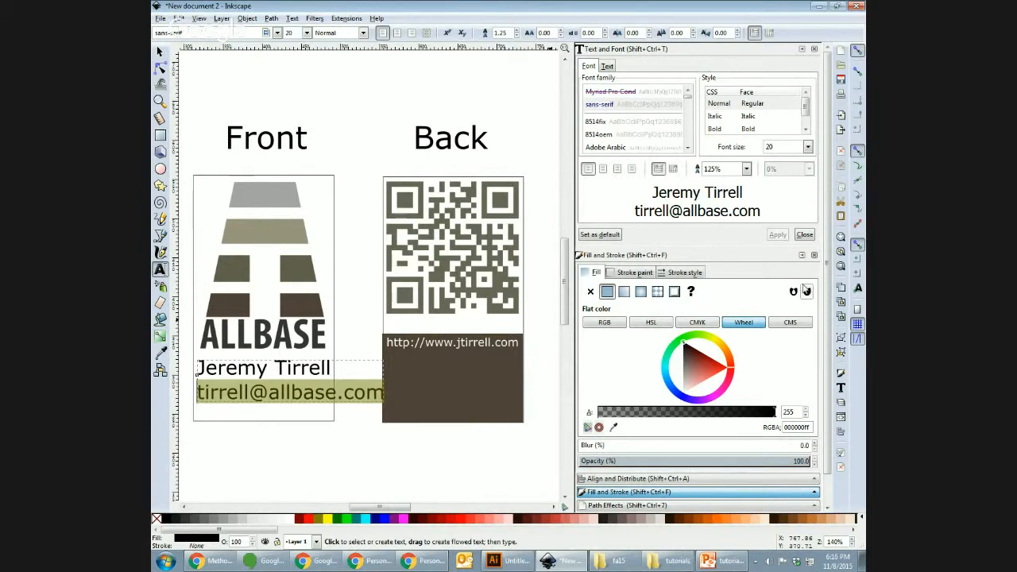
left_click(807, 146)
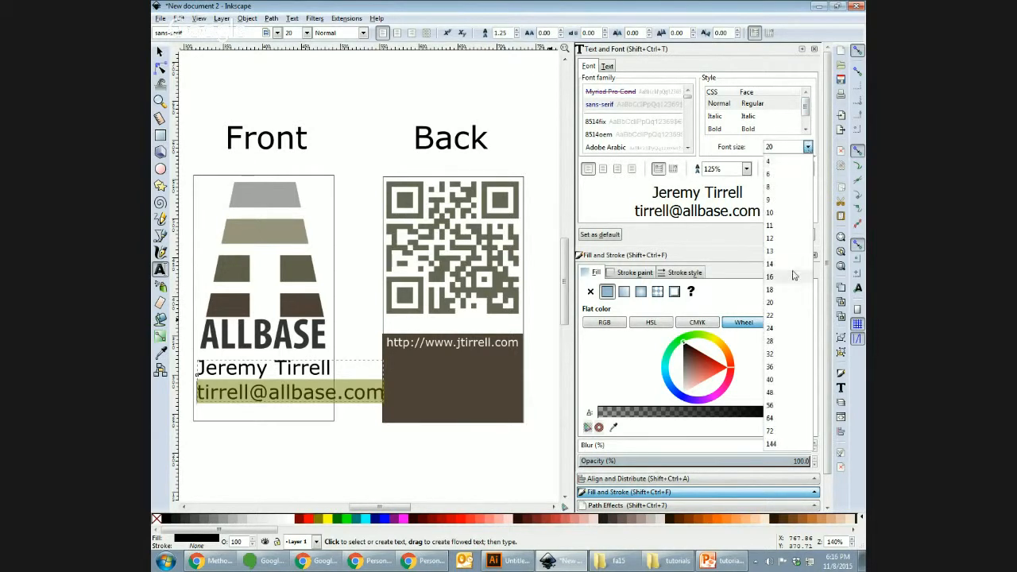
left_click(792, 238)
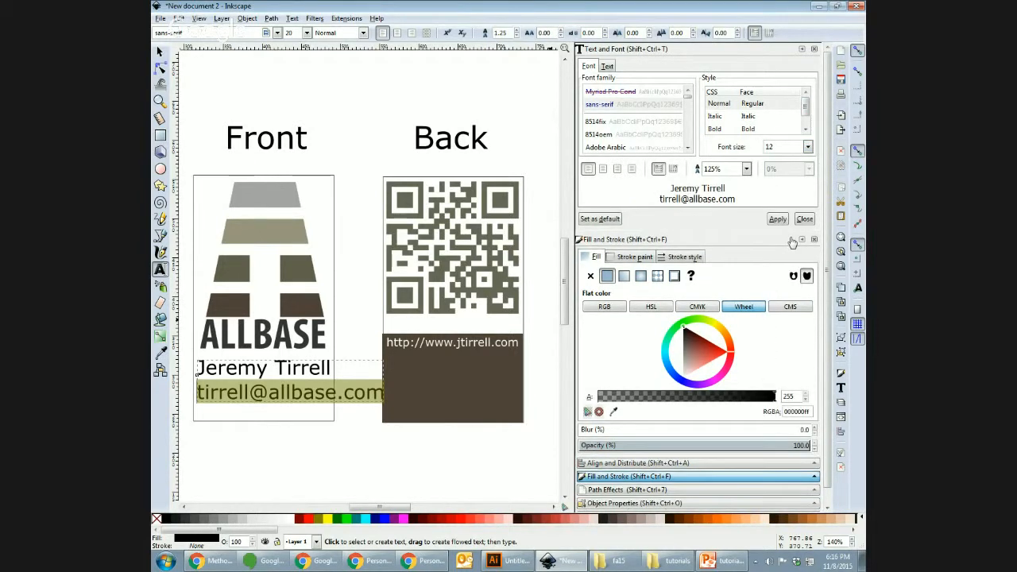
left_click(777, 219)
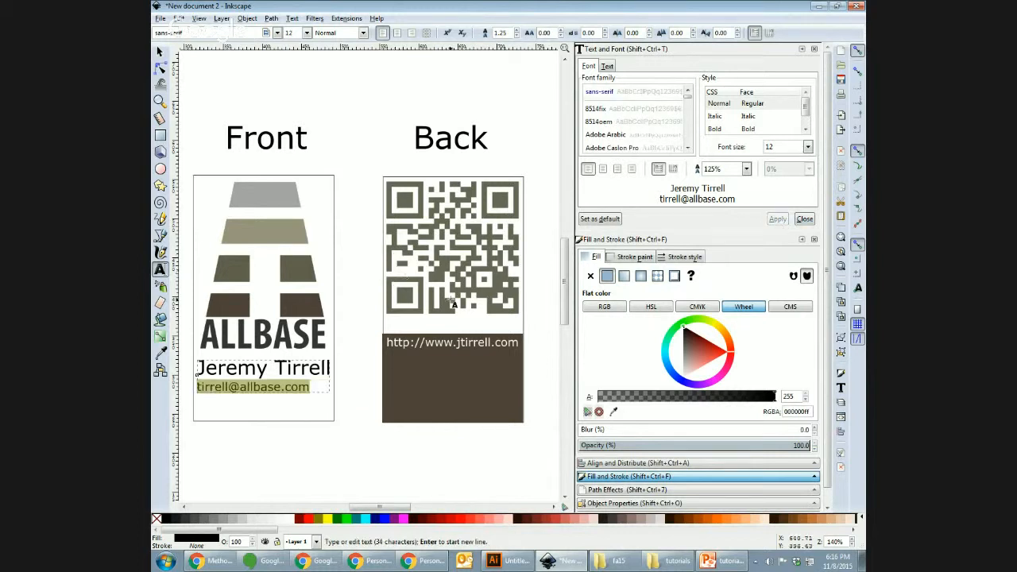
Step: Center-align both the name and e-mail lines
left_click(160, 51)
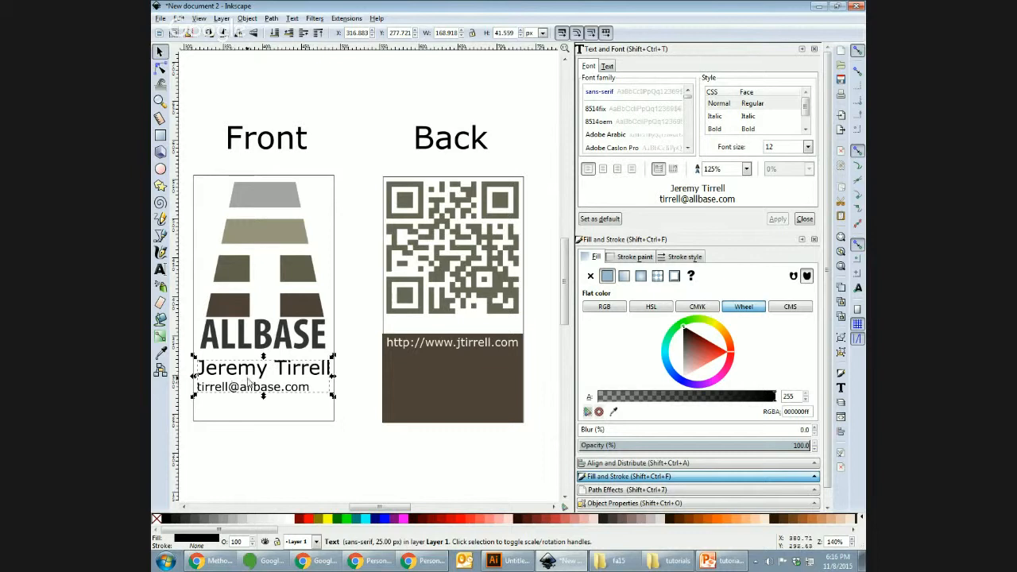
triple_click(248, 387)
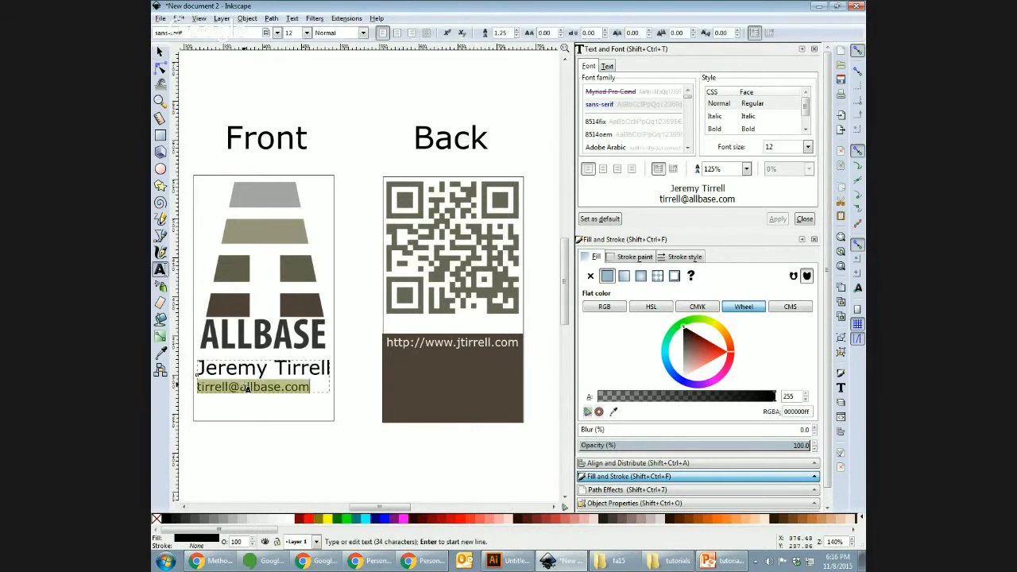
key("ctrl+a")
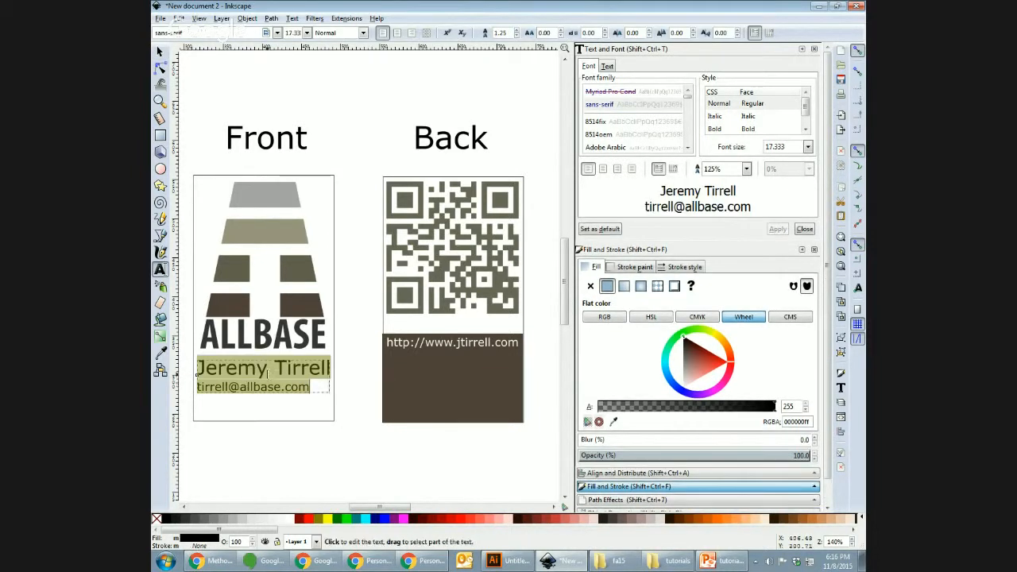
left_click(398, 32)
left_click(159, 51)
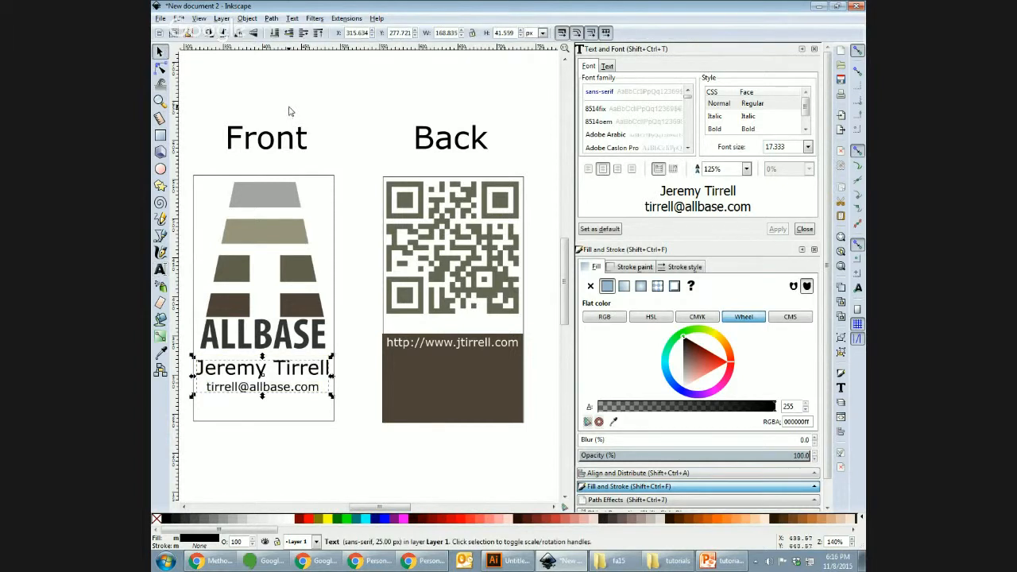
left_click(290, 111)
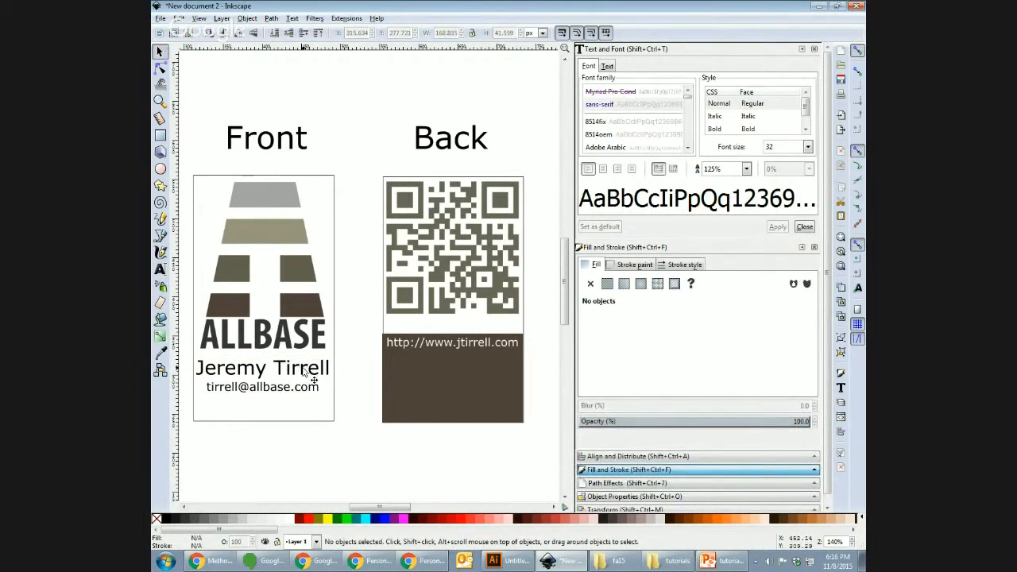
Step: Drag the name and e-mail block to the bottom of the Front card, then zoom out to see both cards
left_click_drag(304, 374, 304, 397)
left_click(295, 445)
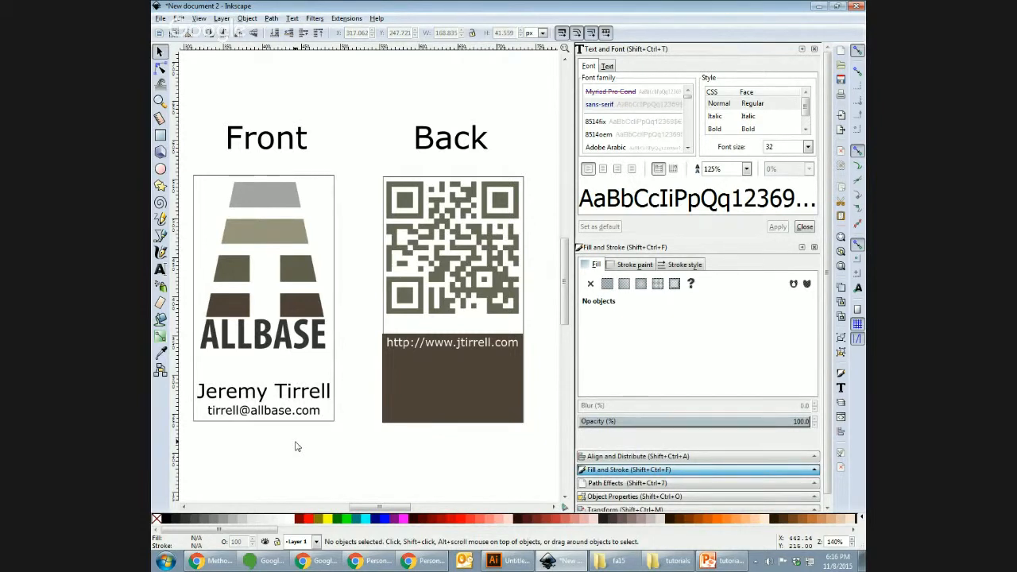
left_click(305, 419)
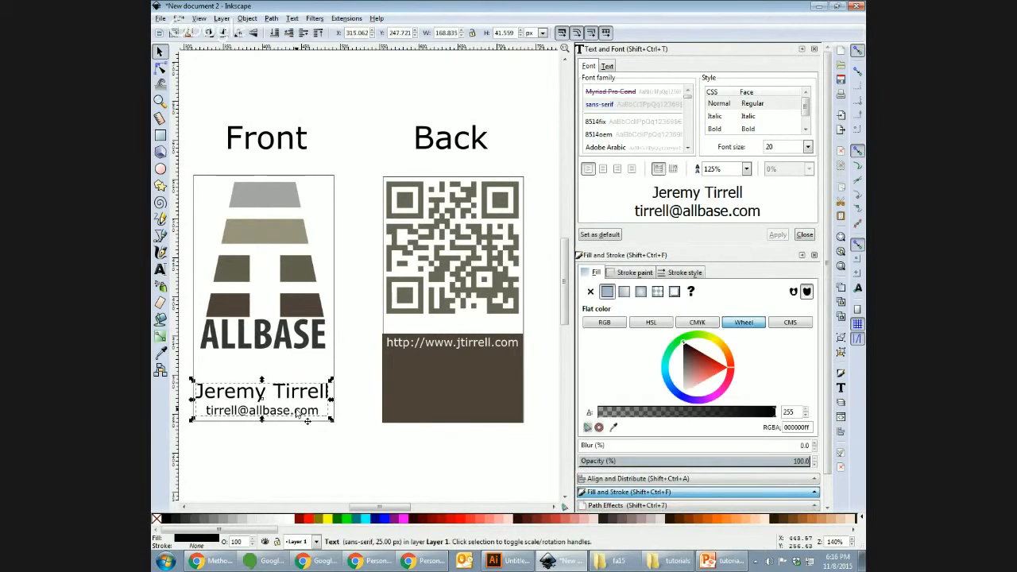
left_click(313, 462)
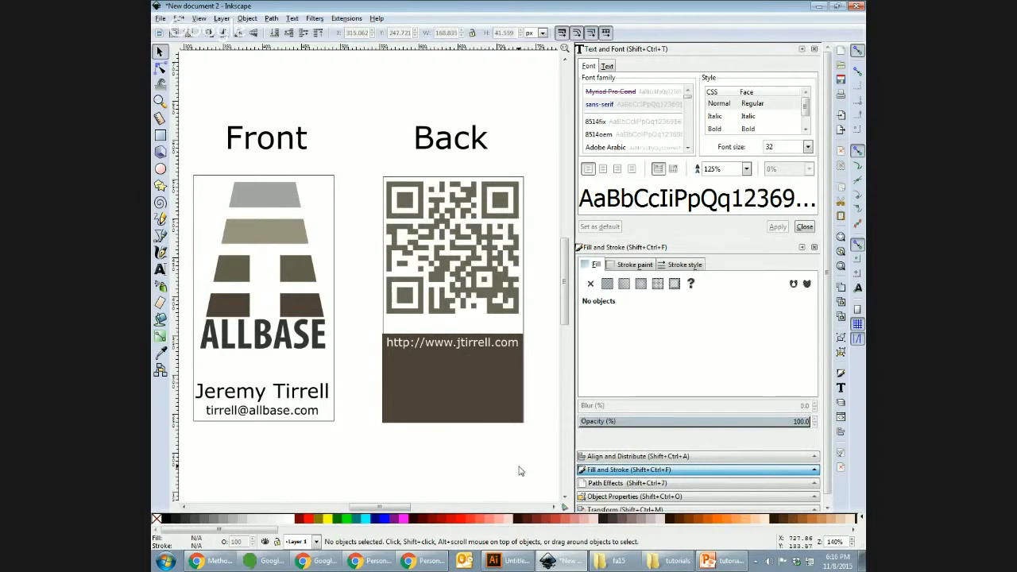
key("minus")
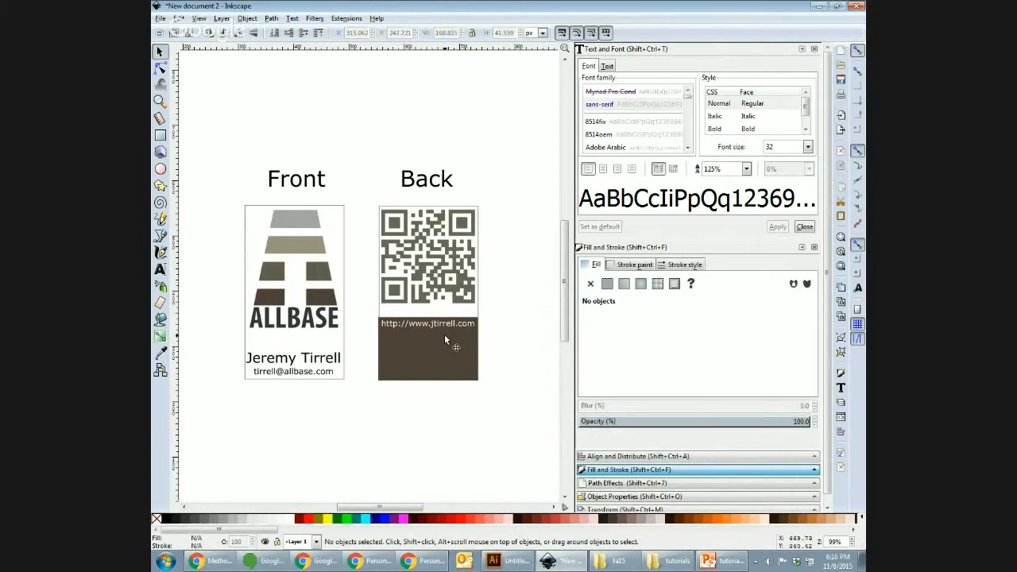
Step: Toggle between the Illustrator landscape card and the Inkscape Front/Back cards, ending in Inkscape
left_click(513, 564)
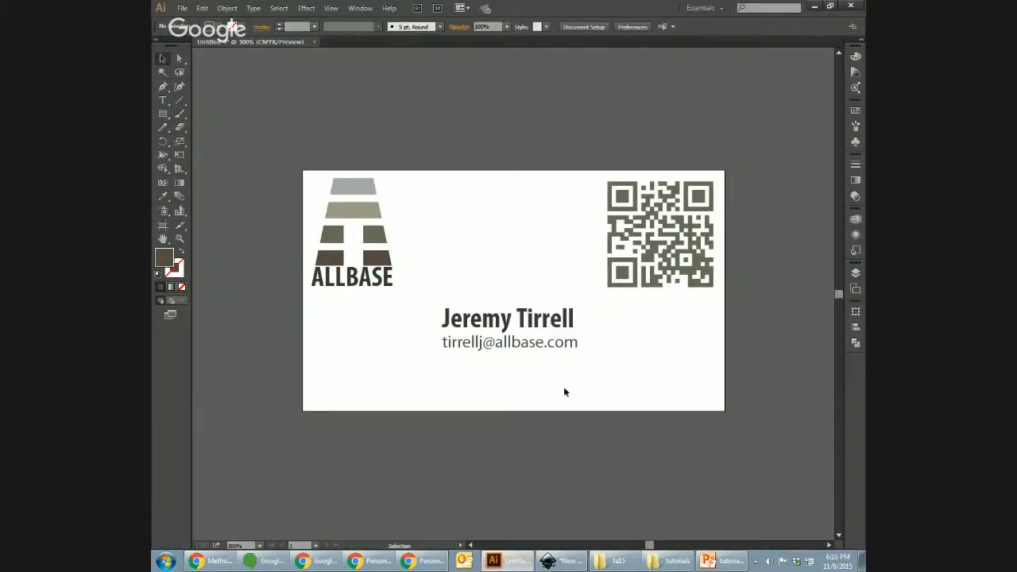
left_click(558, 561)
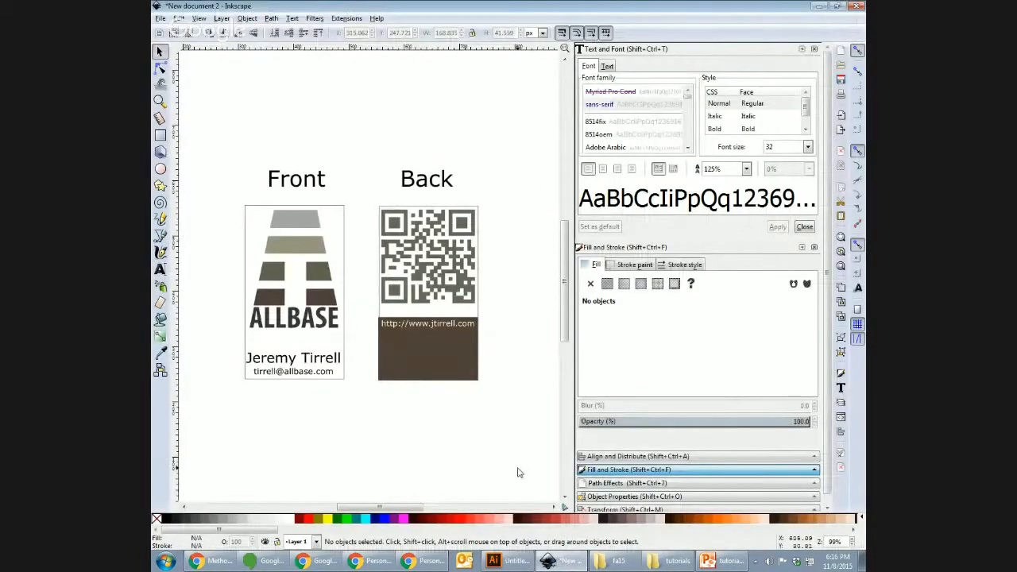
left_click(513, 564)
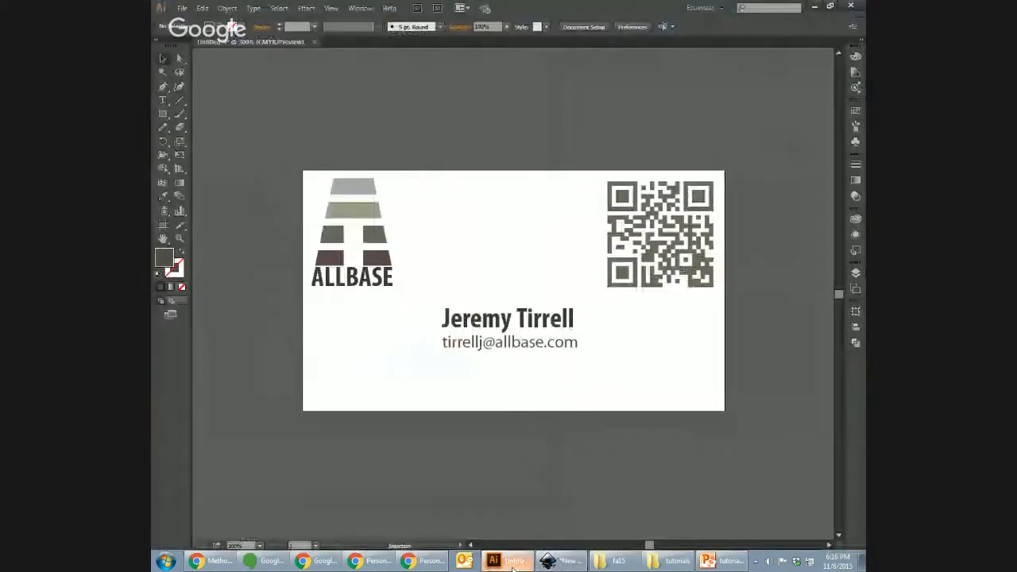
left_click(558, 562)
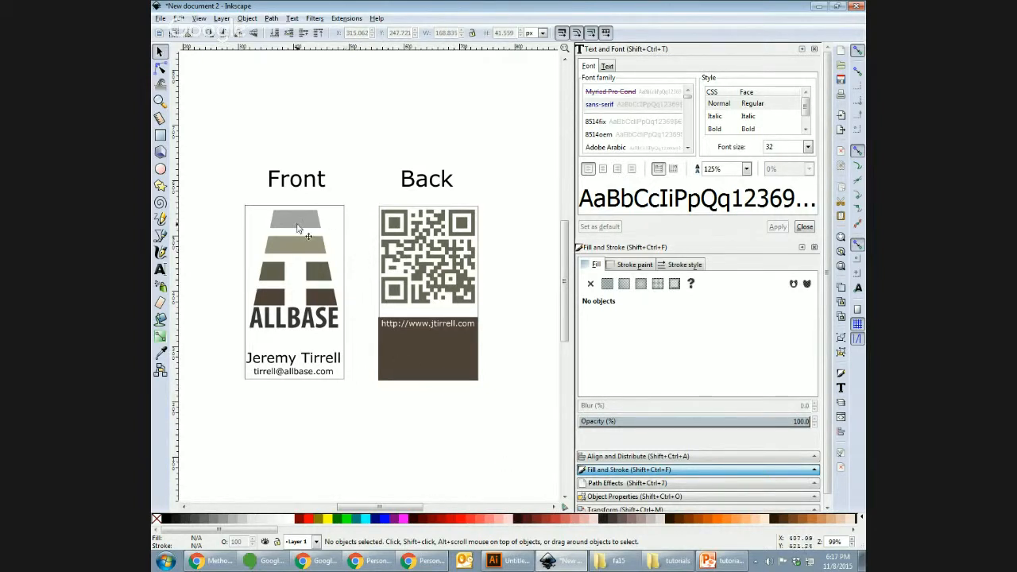
left_click(433, 378)
left_click(431, 366)
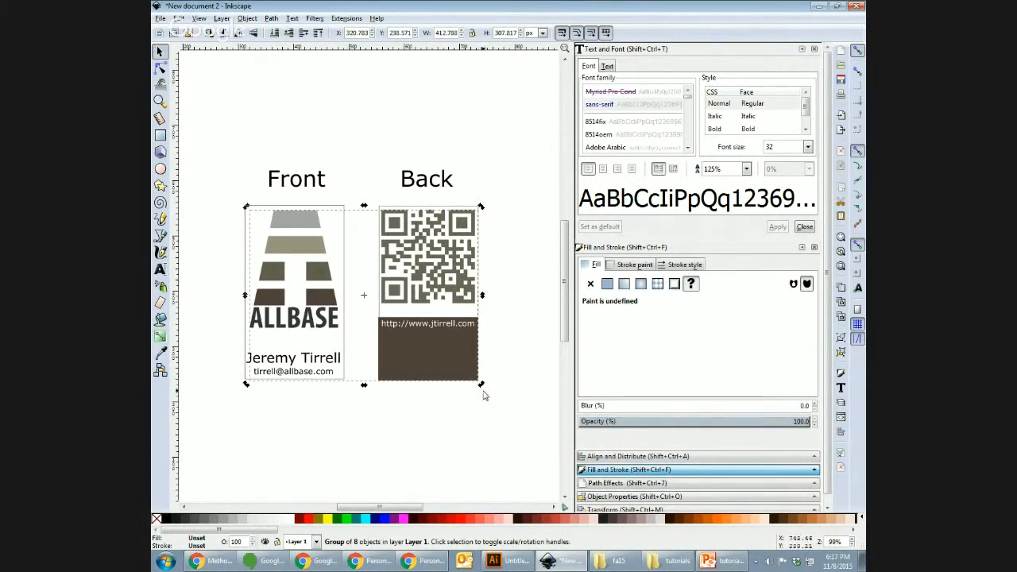
left_click(484, 417)
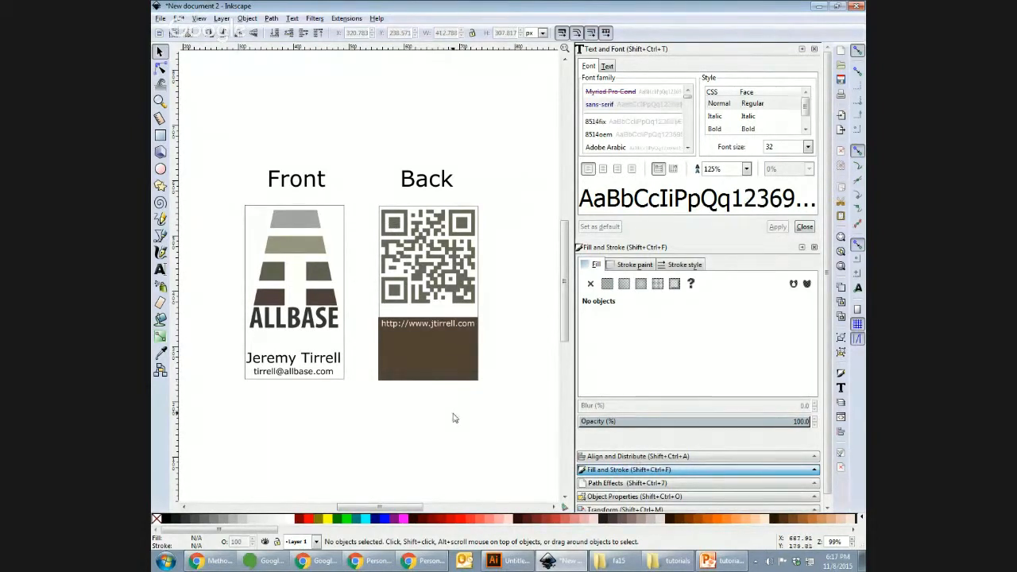
left_click(516, 562)
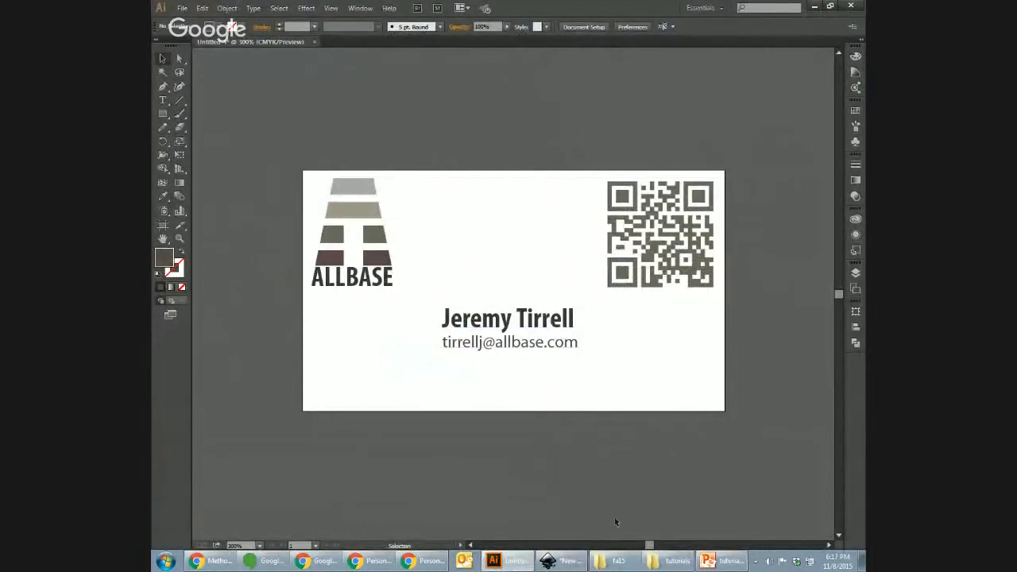
left_click(562, 561)
Step: Open the 'Unusual business card examples' link under Resources on the Personal Brand Project page
left_click(386, 563)
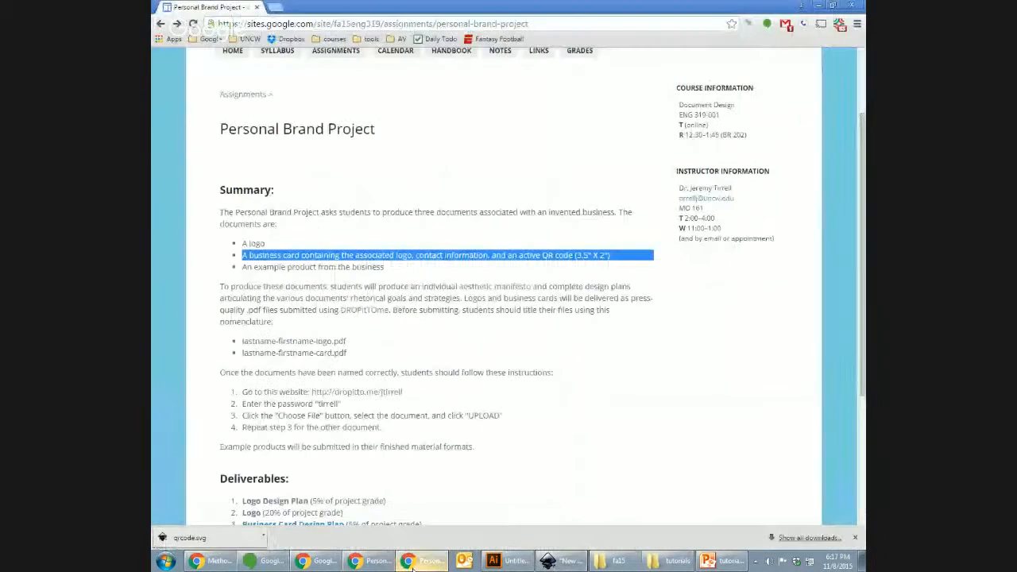
scroll(315, 423, "down", 3)
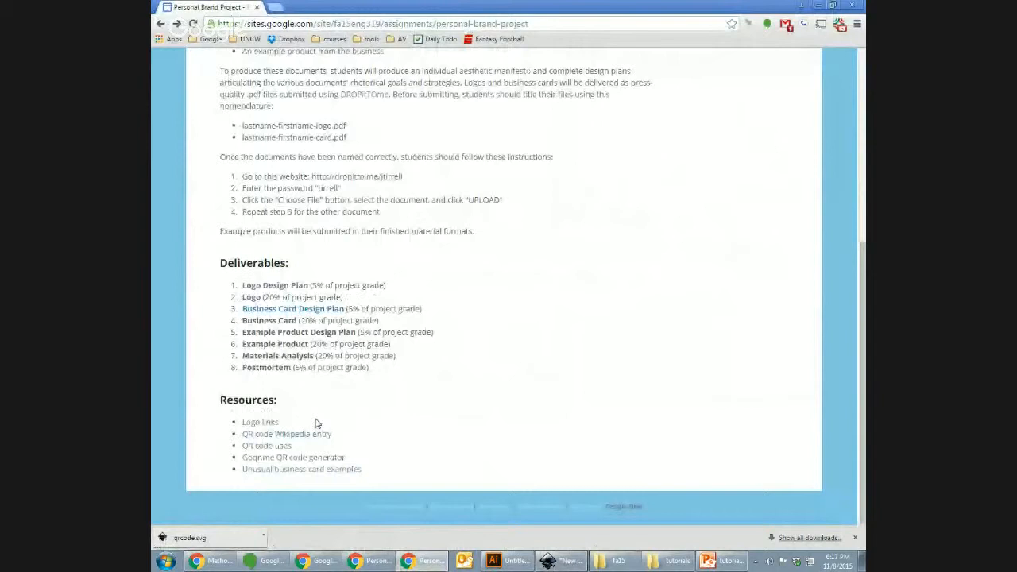
left_click(310, 470)
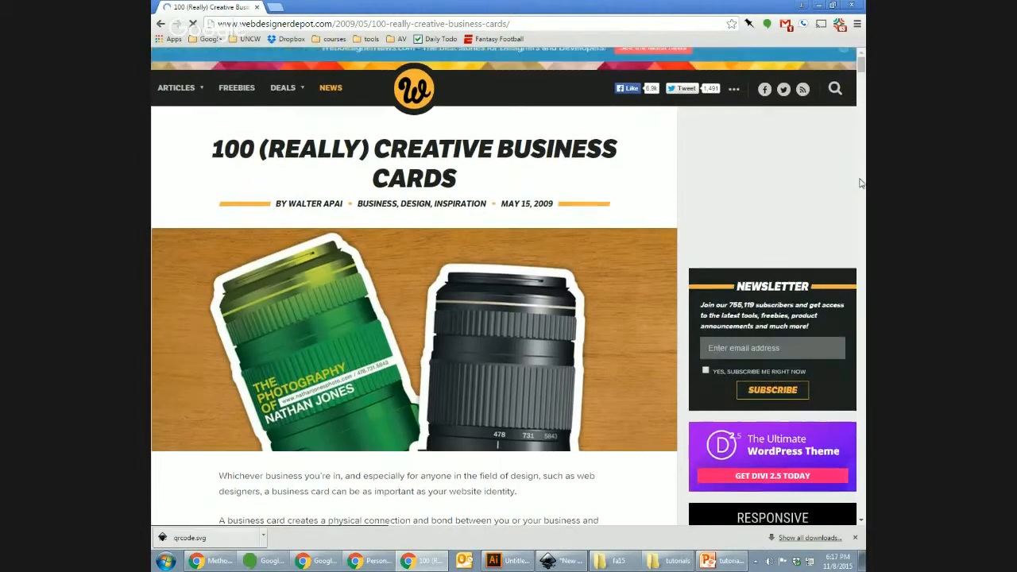
Step: Scroll through the webdesignerdepot '100 (Really) Creative Business Cards' article, then go back to the assignment page
scroll(859, 184, "down", 10)
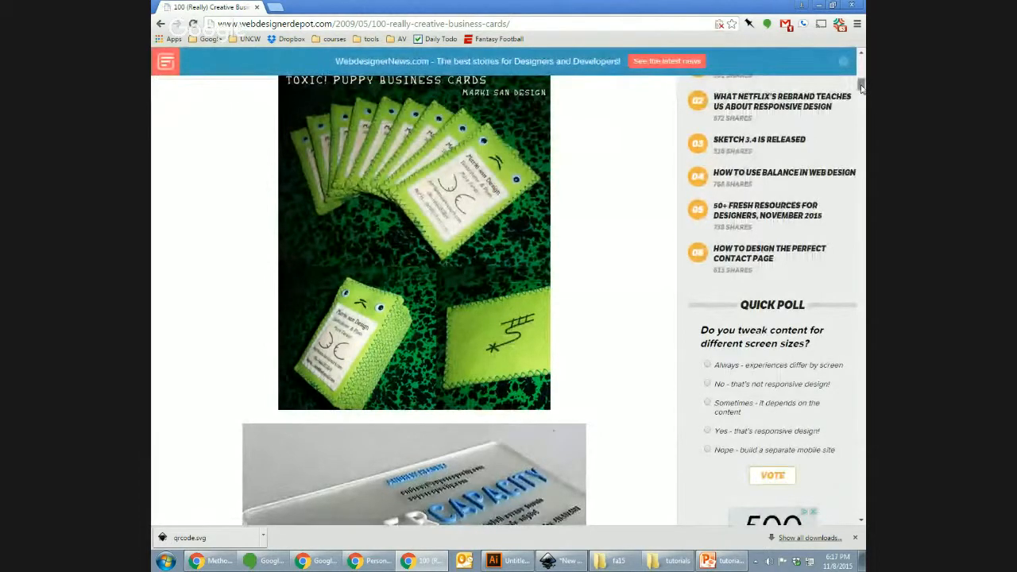
mouse_move(860, 88)
left_mouse_down()
mouse_move(860, 100)
mouse_move(863, 86)
left_mouse_up()
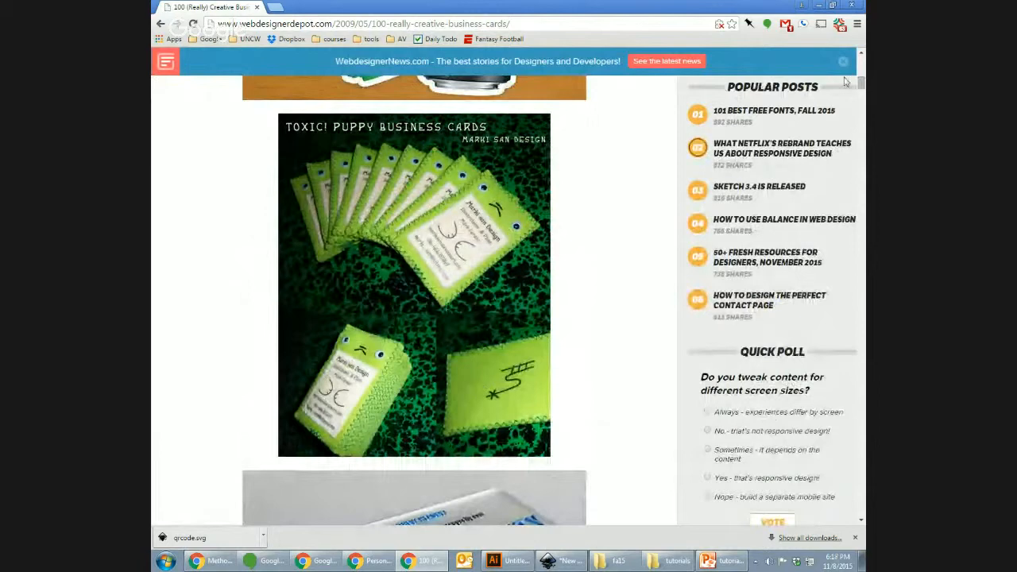
left_click(860, 193)
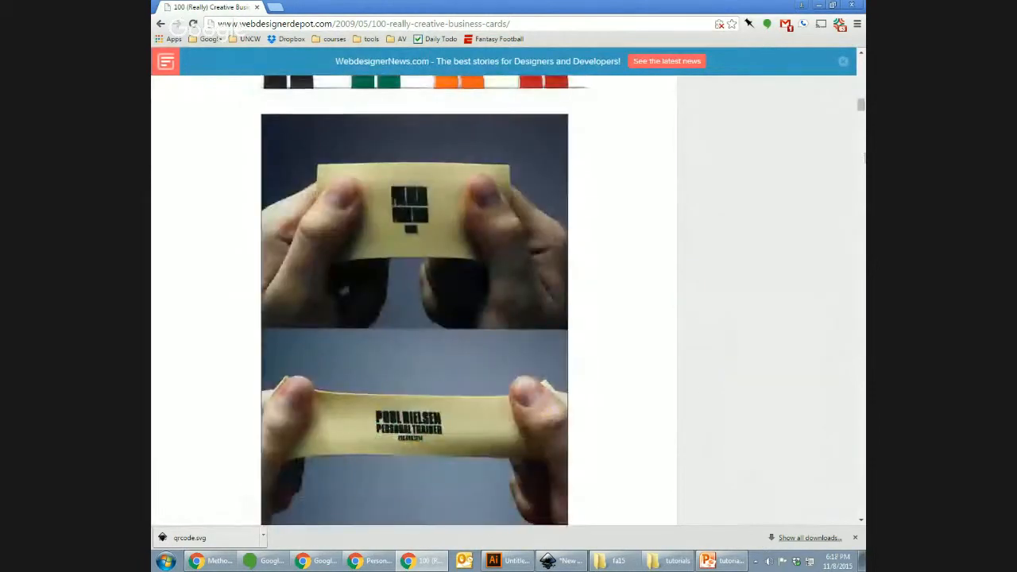
left_click(860, 95)
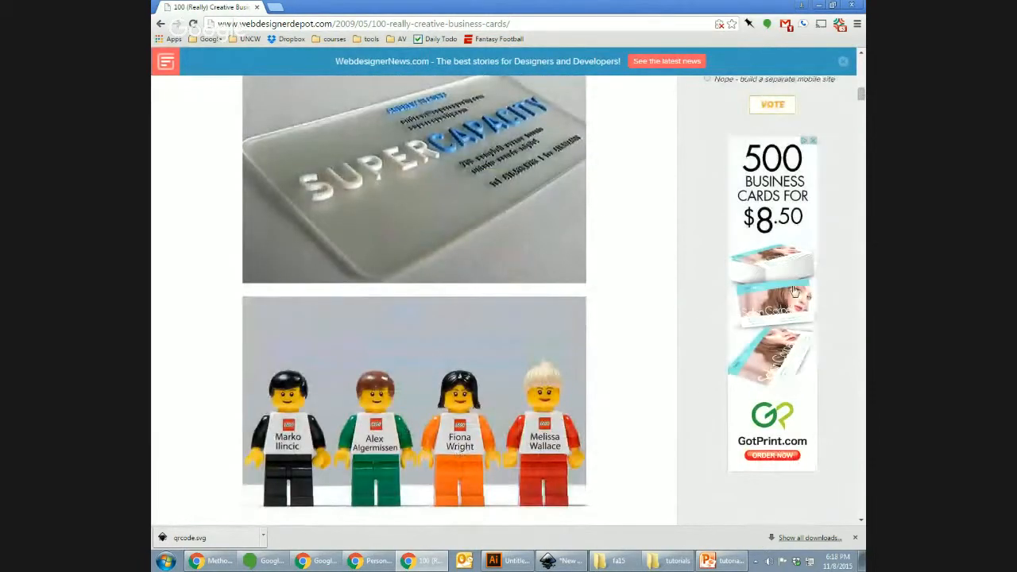
left_click(861, 334)
left_click(862, 335)
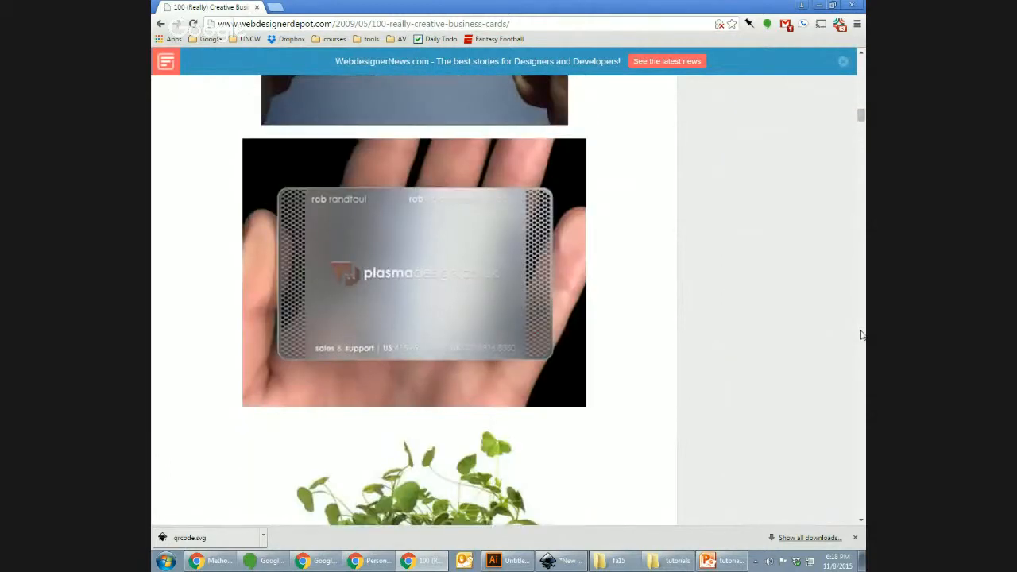
left_click(862, 334)
left_click(862, 335)
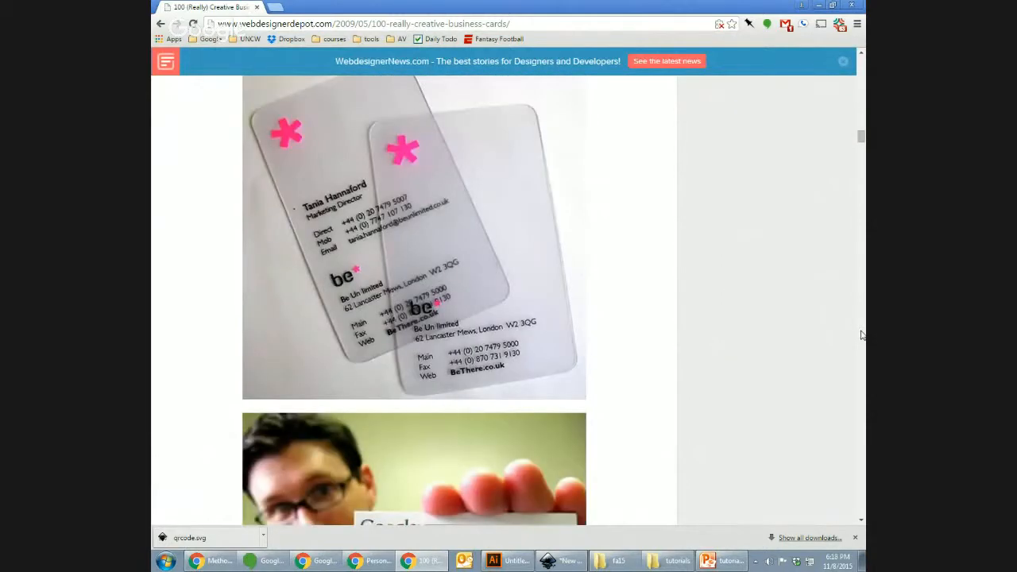
left_click(861, 388)
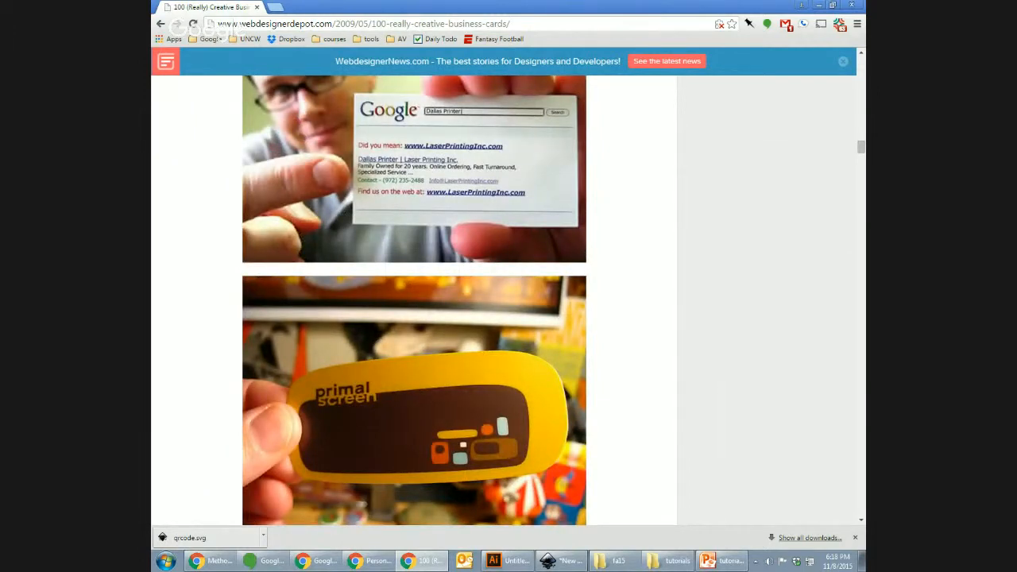
left_click(863, 368)
left_click(863, 368)
left_click(862, 368)
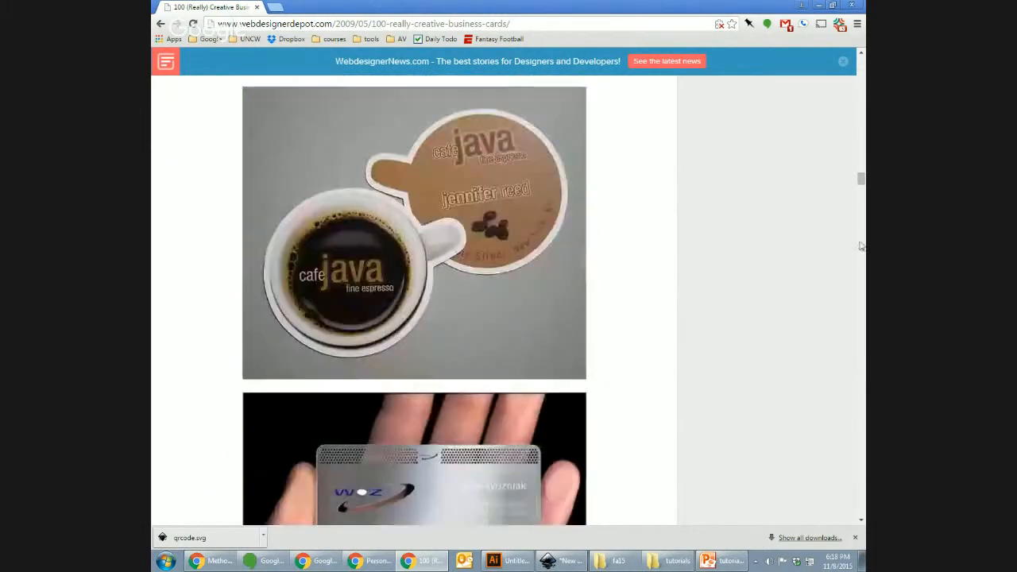
left_click_drag(861, 181, 858, 55)
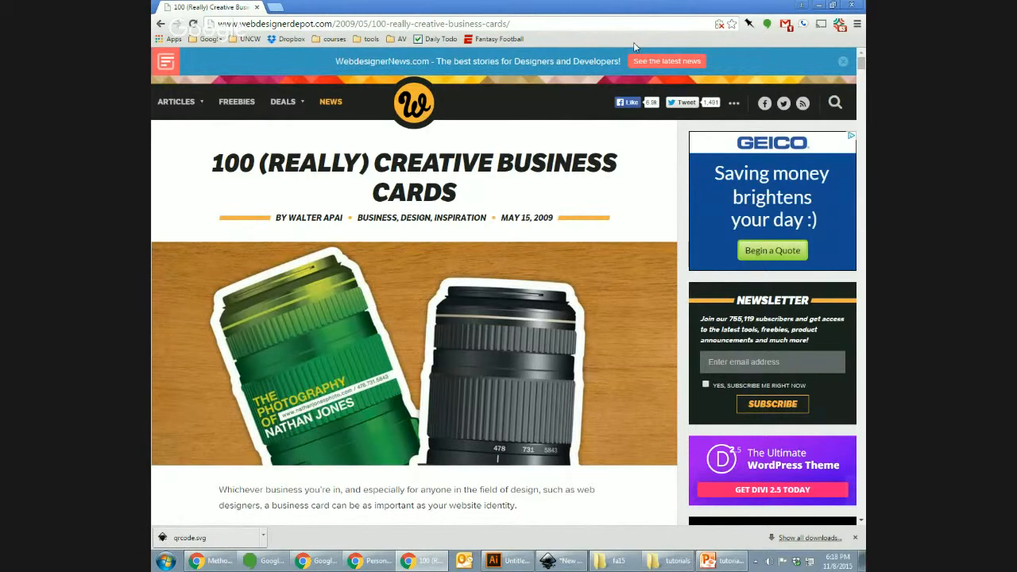
left_click(160, 25)
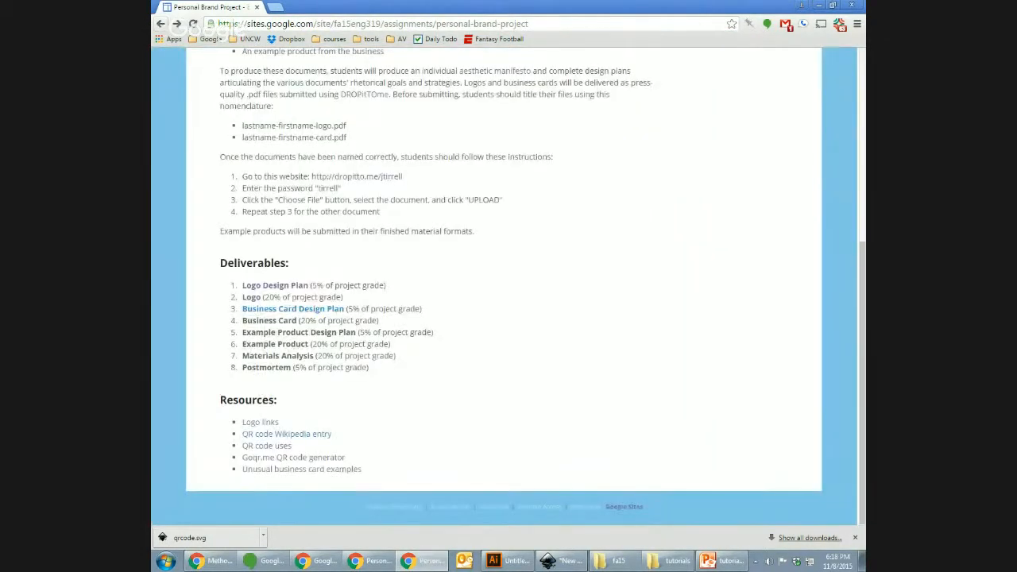
Step: Open the CALENDAR page and highlight the tutorial video and 'Begin Business Card drafts' lines
left_click_drag(856, 358, 860, 104)
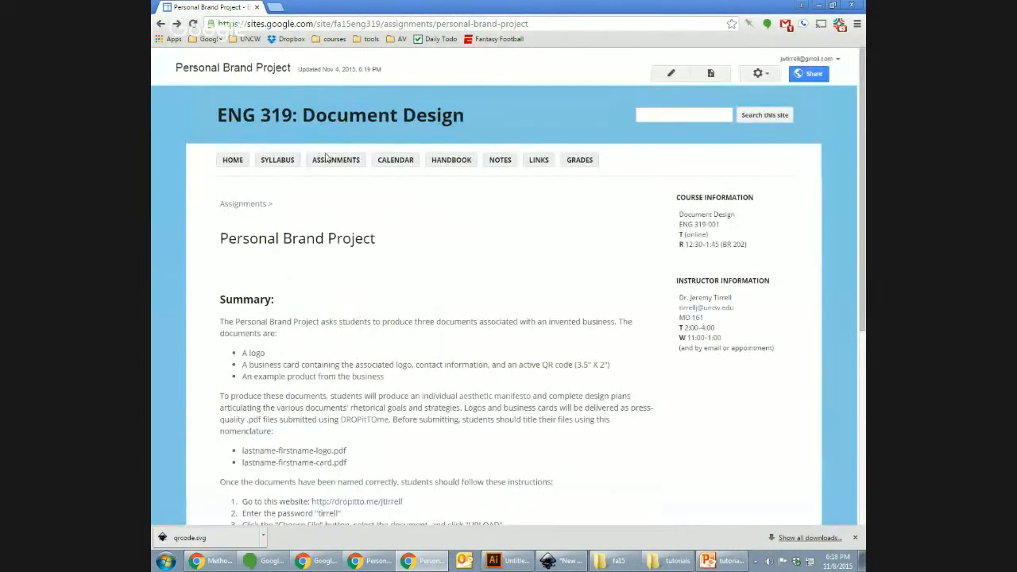
left_click(393, 161)
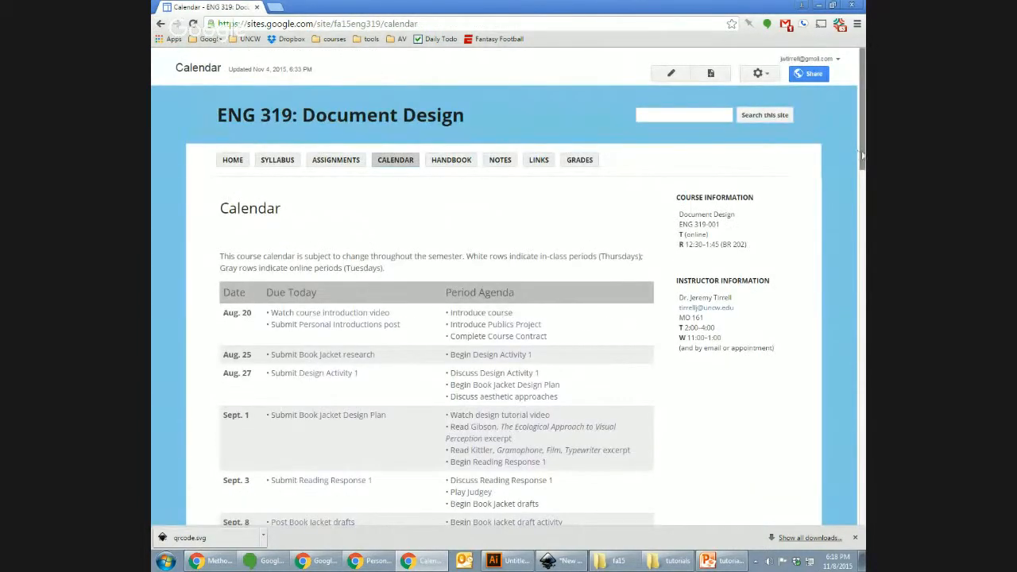
left_click_drag(863, 173, 862, 517)
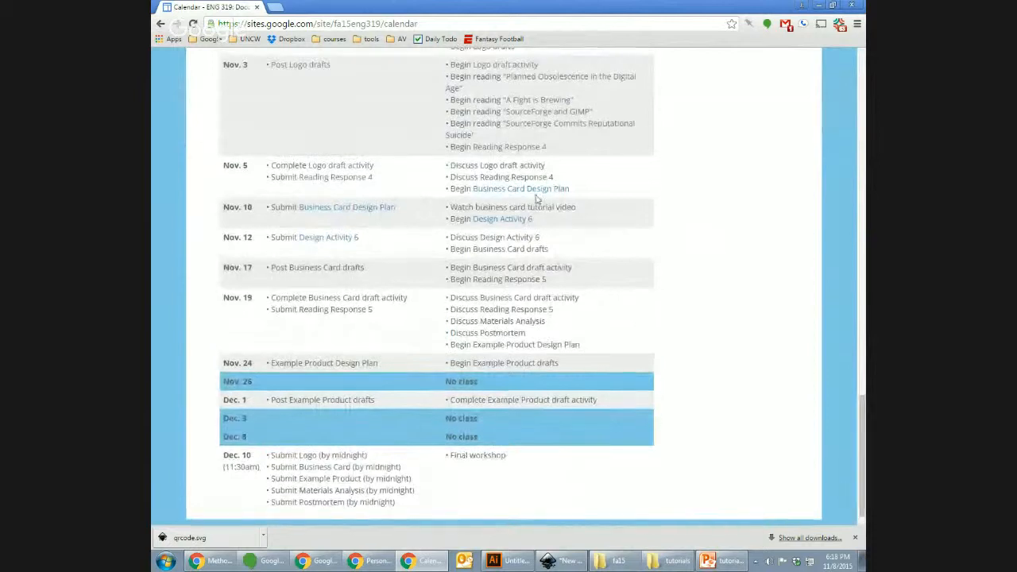
triple_click(543, 209)
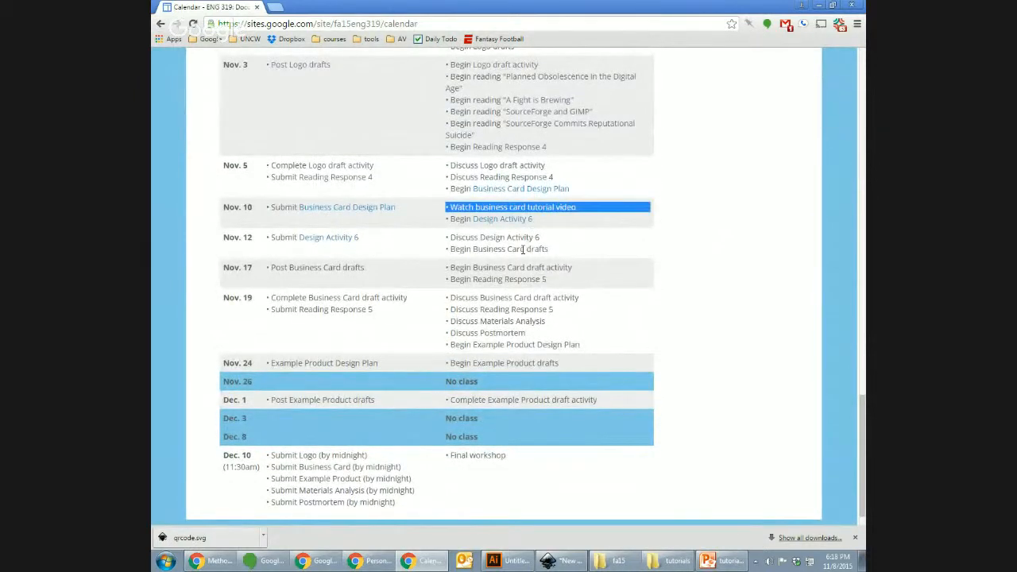
triple_click(523, 249)
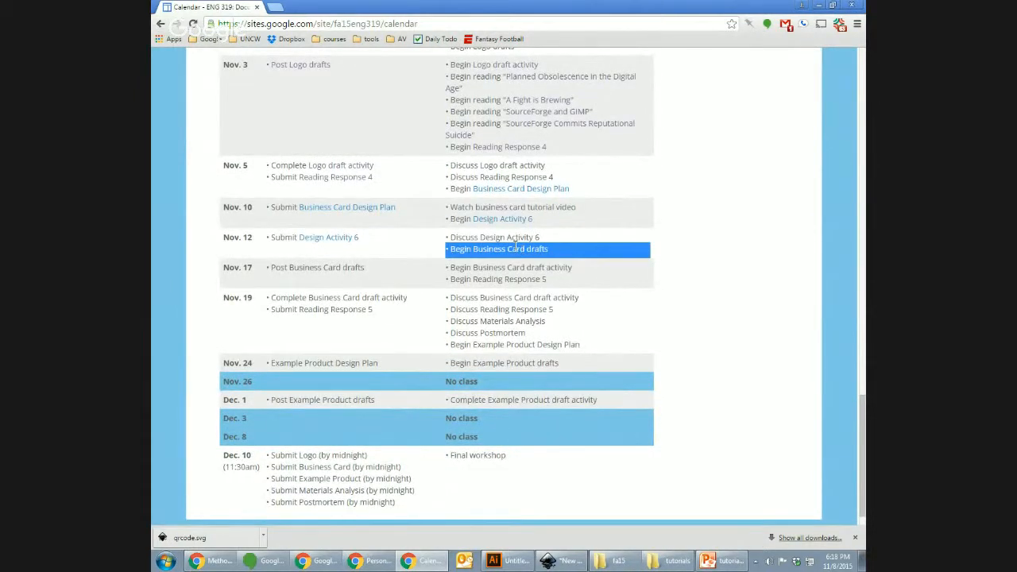